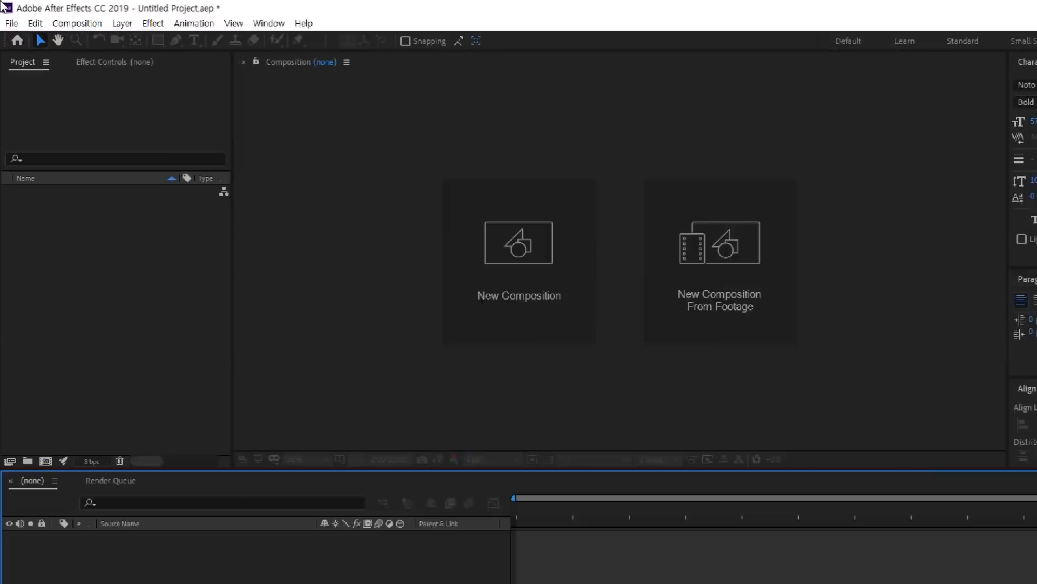
Step: Create a new composition named position with the HDTV 1080 29.97 preset and a 10-second duration
left_click(77, 24)
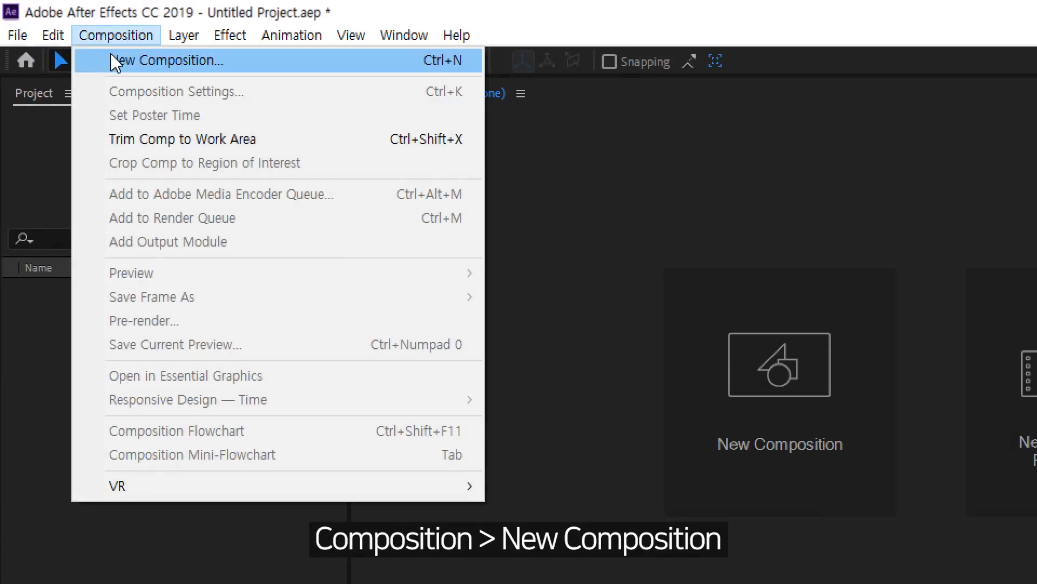
left_click(115, 60)
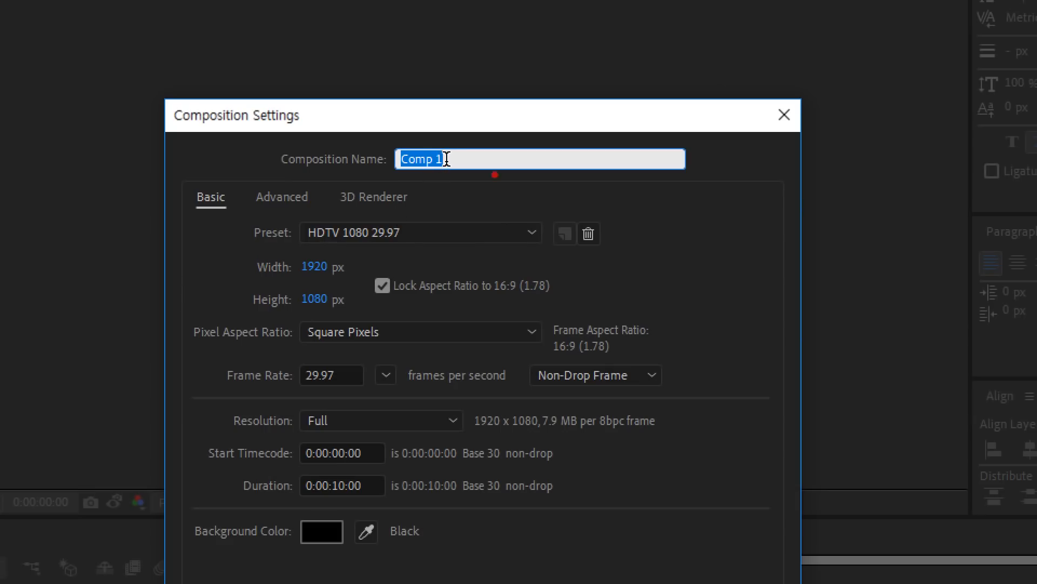
type("position")
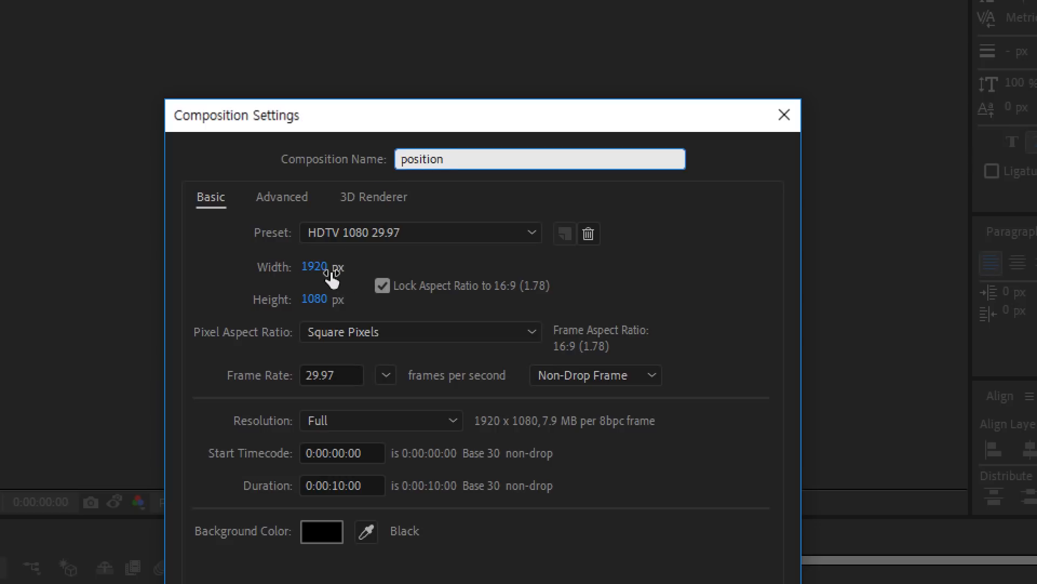
left_click(345, 485)
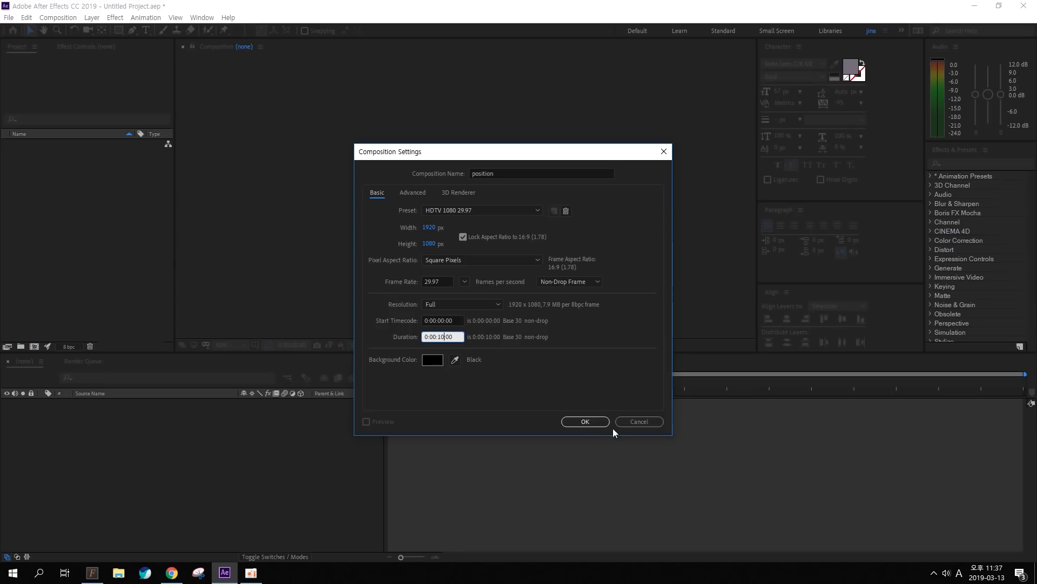
left_click(593, 421)
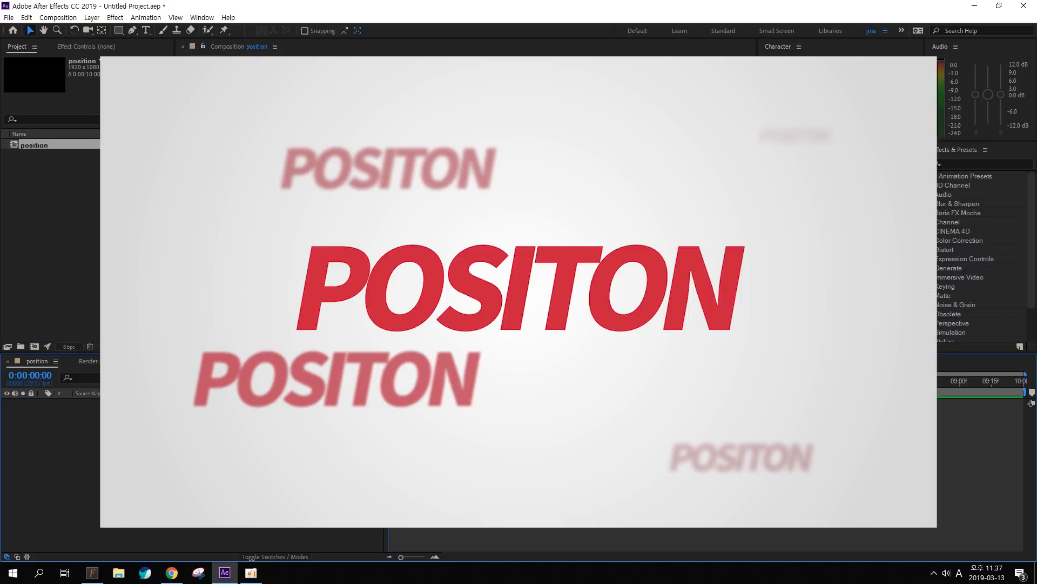
left_click_drag(447, 154, 453, 171)
left_click_drag(442, 180, 458, 182)
mouse_move(458, 162)
left_mouse_down()
mouse_move(445, 180)
mouse_move(476, 197)
left_mouse_up()
left_click_drag(500, 184, 601, 184)
left_click_drag(569, 173, 598, 189)
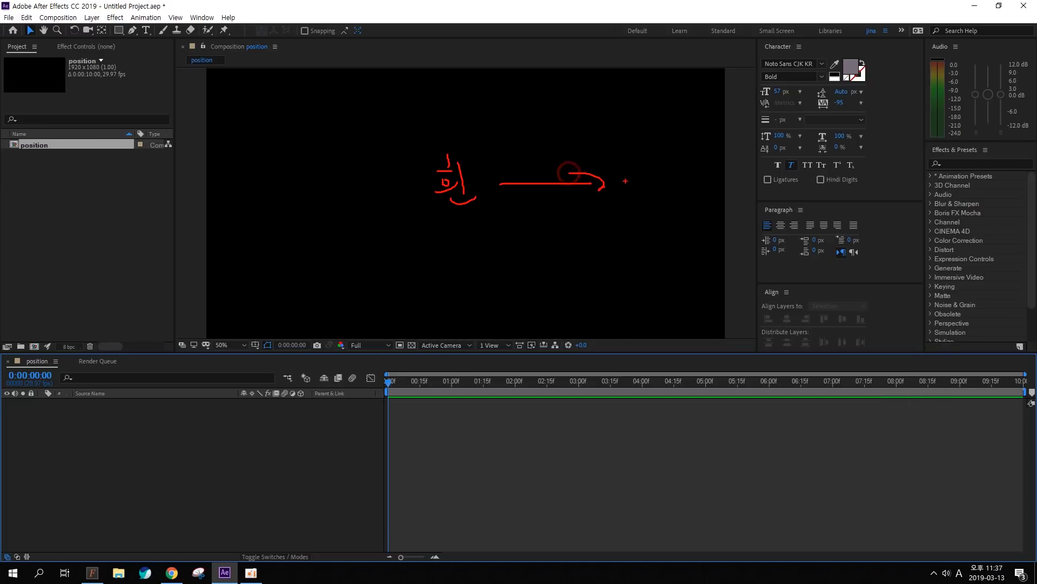
left_click_drag(642, 160, 643, 160)
mouse_move(634, 157)
left_mouse_down()
mouse_move(654, 166)
mouse_move(674, 156)
left_mouse_up()
left_click_drag(654, 166, 667, 162)
mouse_move(668, 154)
left_mouse_down()
mouse_move(638, 182)
mouse_move(682, 154)
mouse_move(672, 182)
left_mouse_up()
left_click_drag(682, 154, 690, 167)
mouse_move(683, 172)
left_mouse_down()
mouse_move(687, 186)
mouse_move(681, 173)
left_mouse_up()
mouse_move(702, 159)
left_mouse_down()
mouse_move(706, 192)
mouse_move(721, 199)
left_mouse_up()
key("Escape")
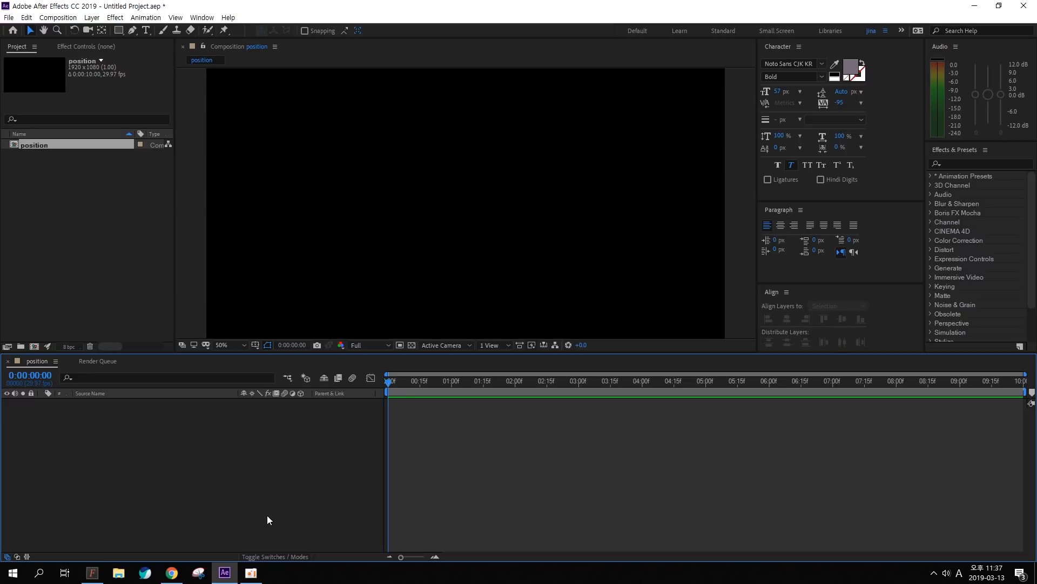
key("ctrl+2")
mouse_move(190, 201)
left_mouse_down()
mouse_move(265, 184)
mouse_move(269, 192)
left_mouse_up()
key("Escape")
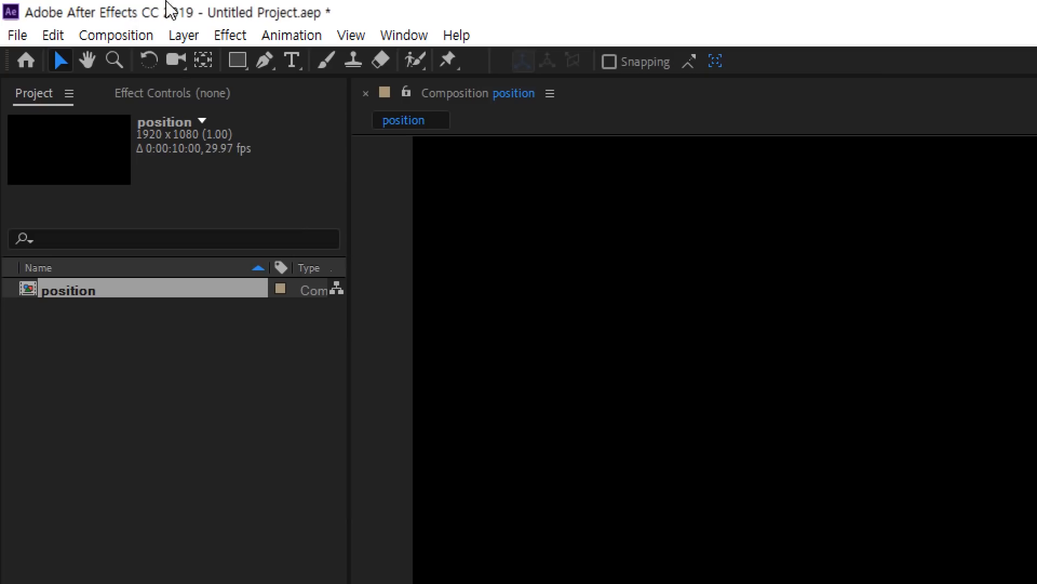
Step: Add a 1920 x 1080 px solid layer with a red colour to the position composition
left_click(192, 38)
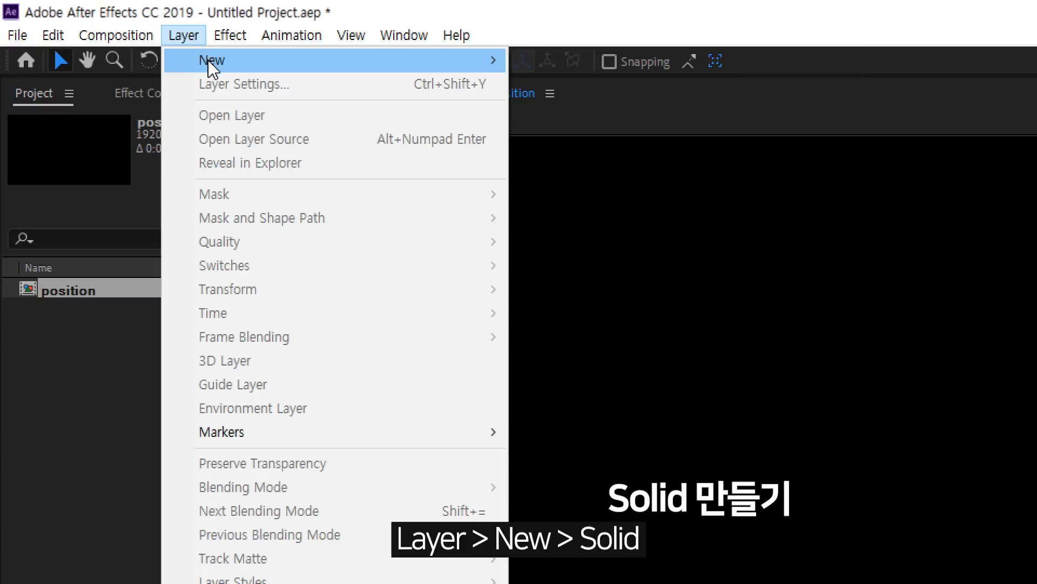
mouse_move(273, 64)
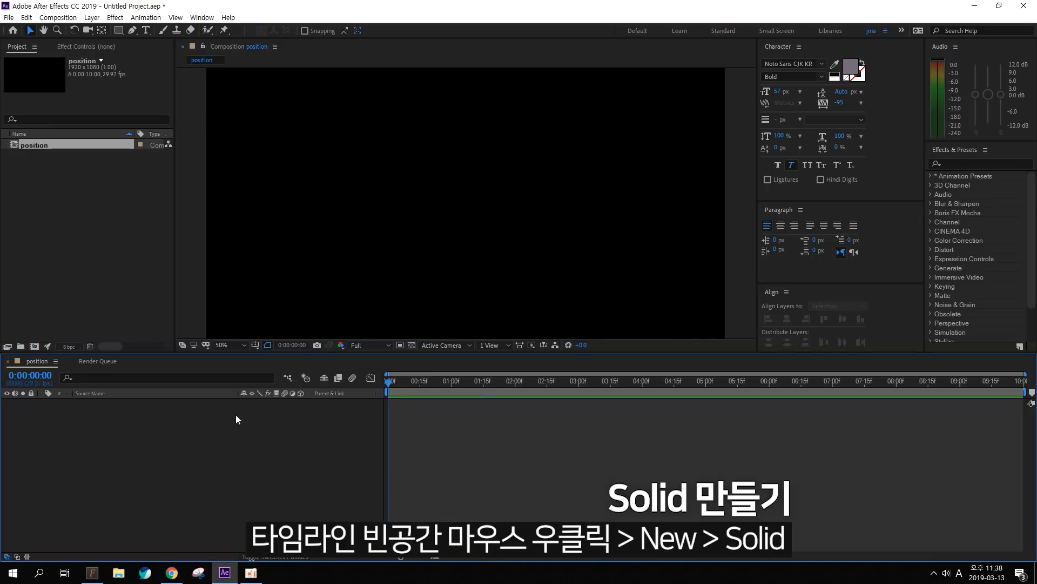
right_click(264, 430)
mouse_move(336, 434)
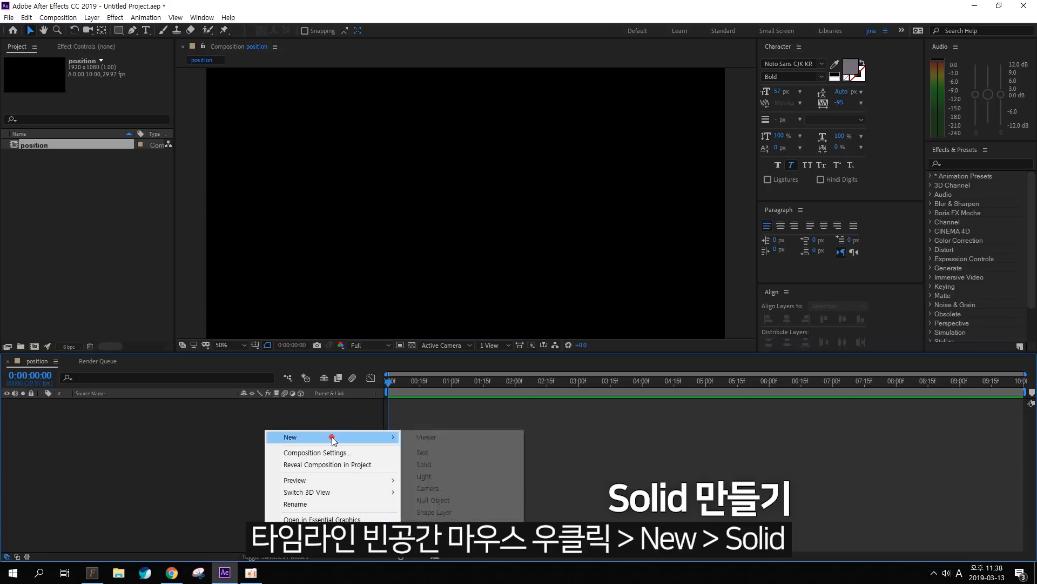
left_click(465, 464)
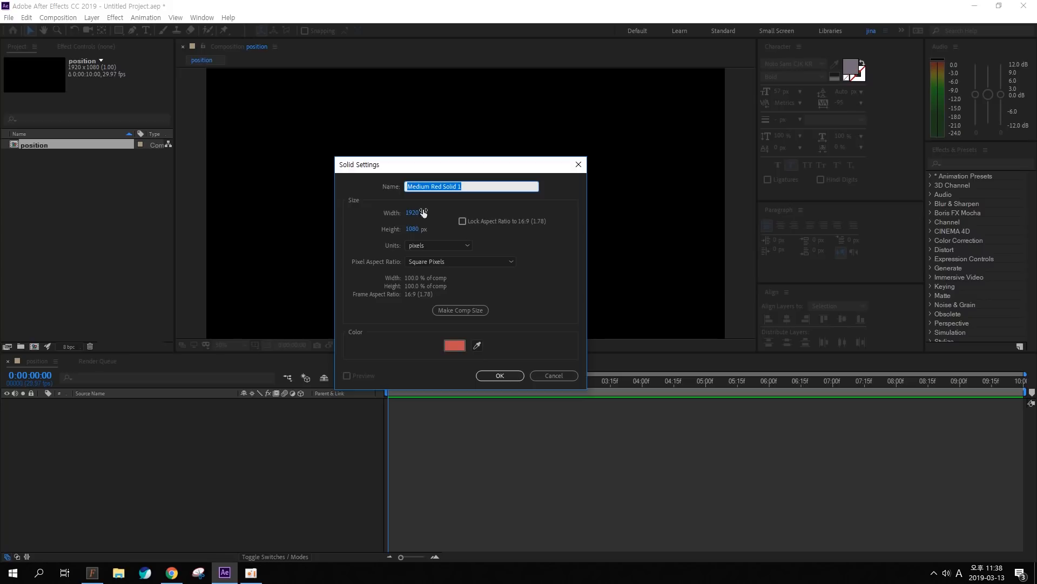
left_click_drag(341, 320, 516, 367)
left_click_drag(535, 357, 545, 343)
left_click(454, 345)
left_click_drag(487, 300, 486, 256)
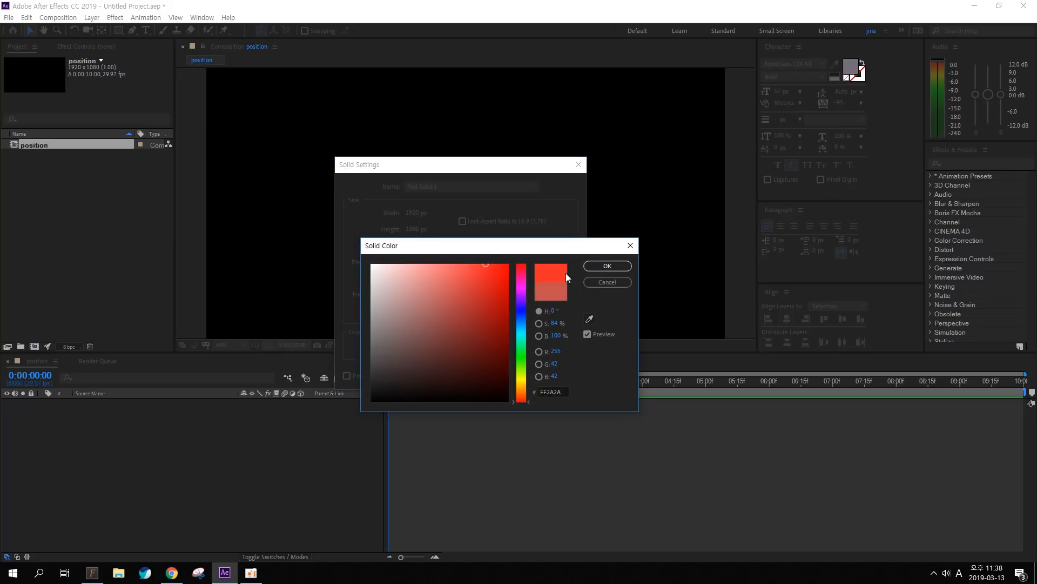
mouse_move(476, 276)
left_mouse_down()
mouse_move(486, 296)
mouse_move(468, 300)
mouse_move(473, 290)
left_mouse_up()
left_click(608, 266)
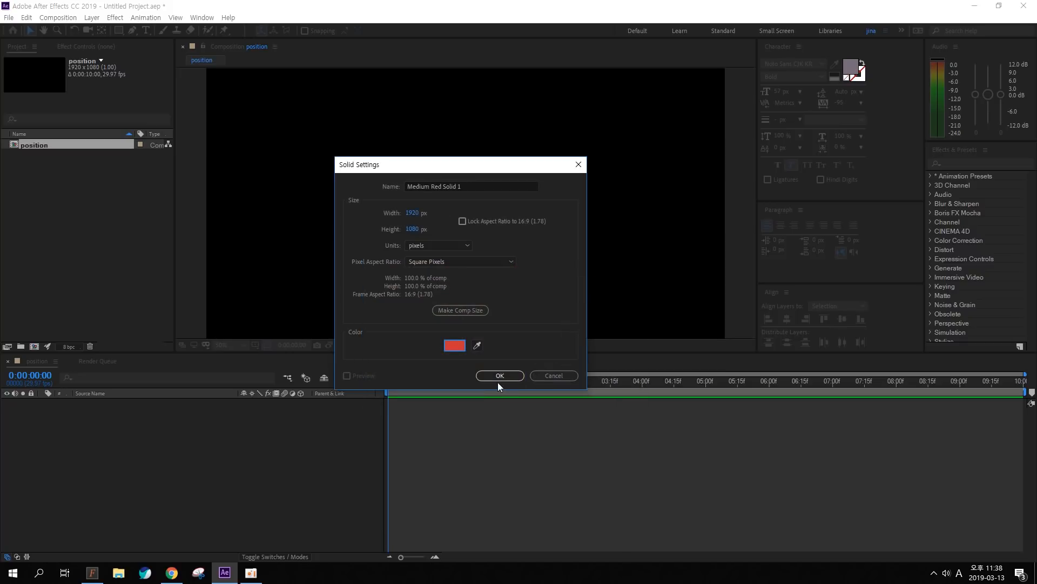
left_click(494, 379)
left_click(435, 439)
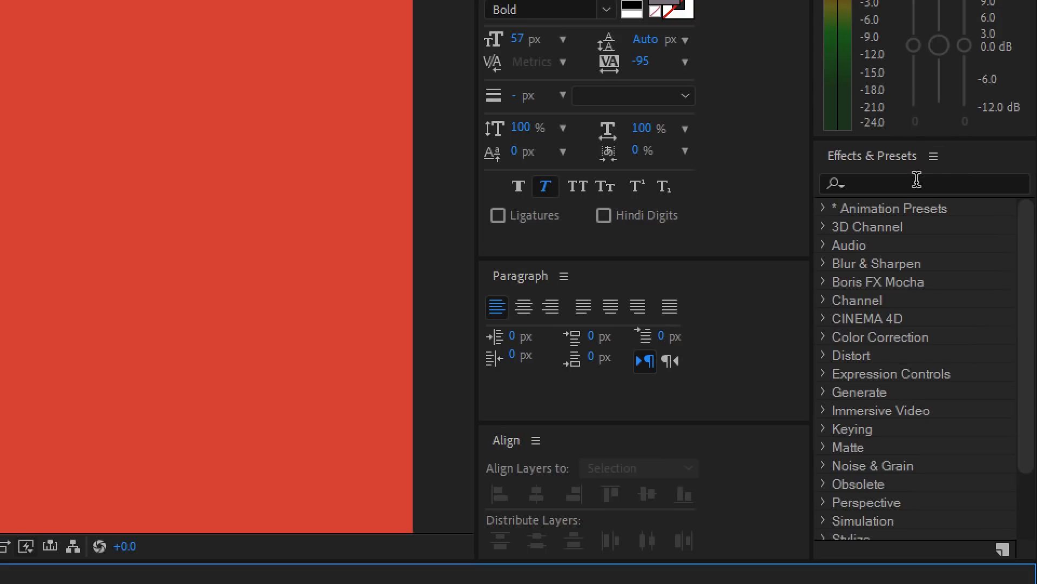
Step: Find the Gradient Ramp effect by searching for ramp, apply it to the red solid, and widen the effect controls area
left_click(976, 164)
type("ramp")
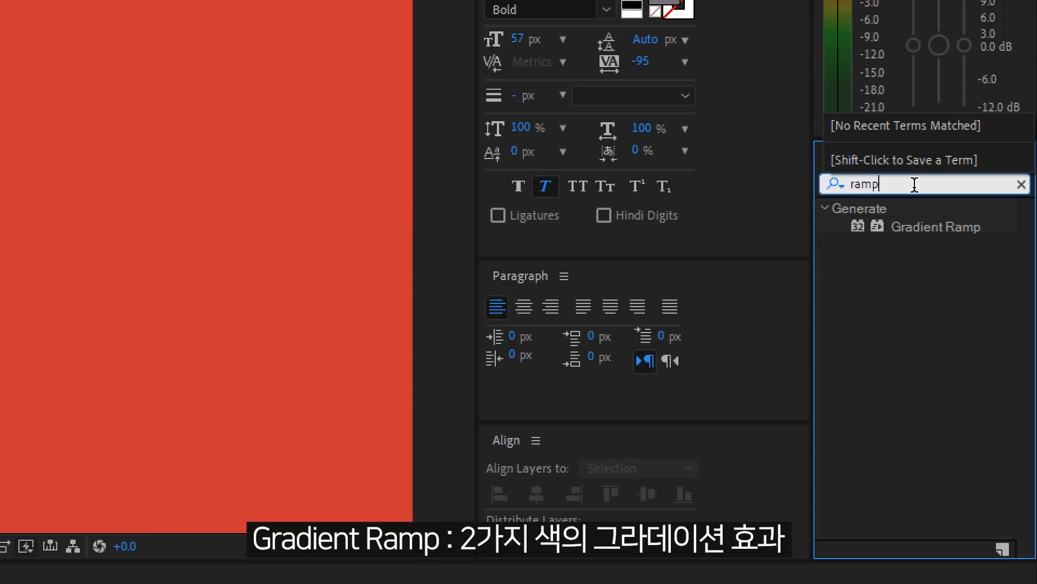
left_click(979, 215)
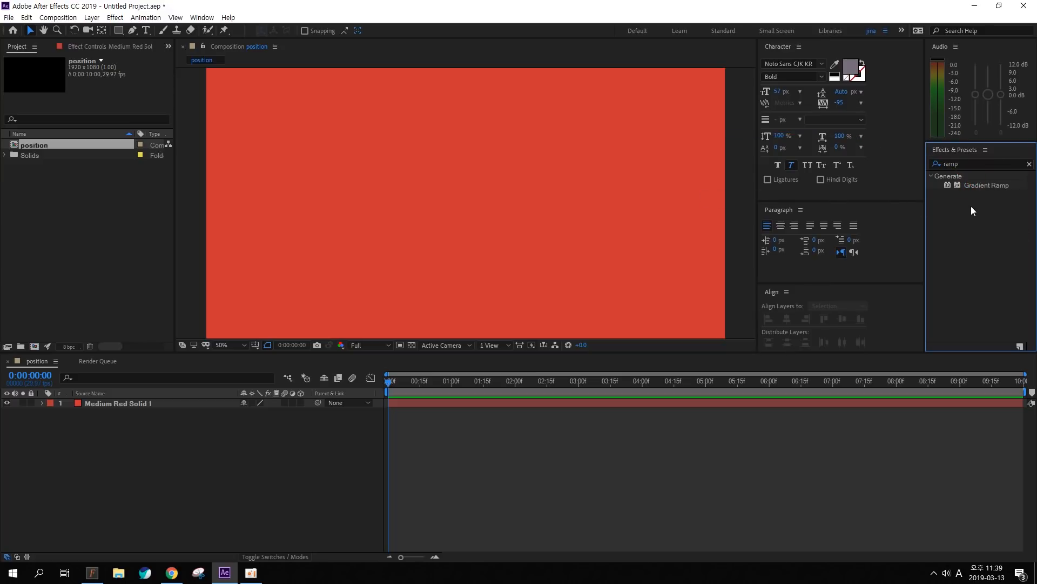
left_click_drag(984, 187, 529, 146)
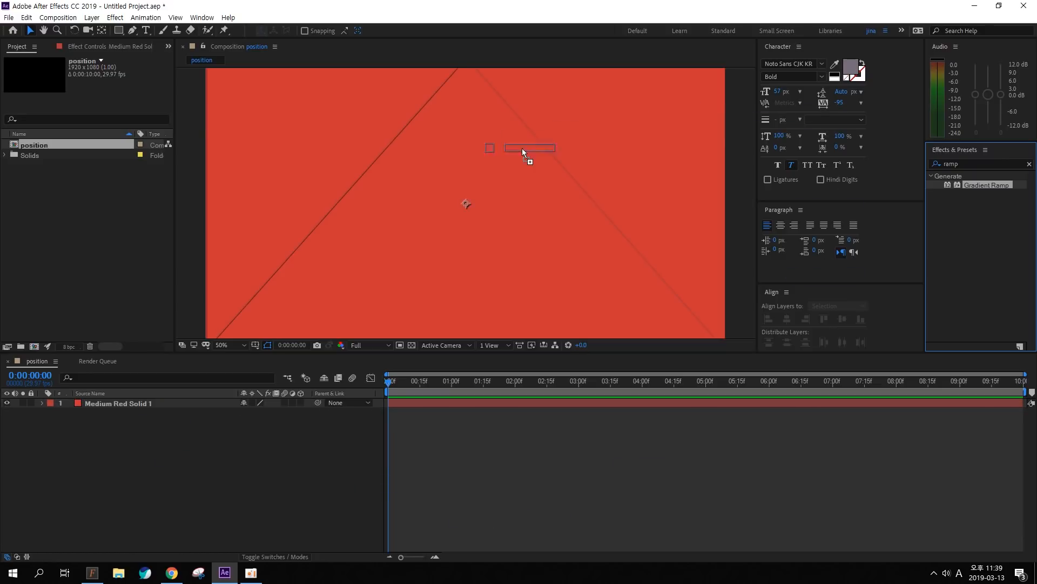
left_click_drag(475, 190, 475, 188)
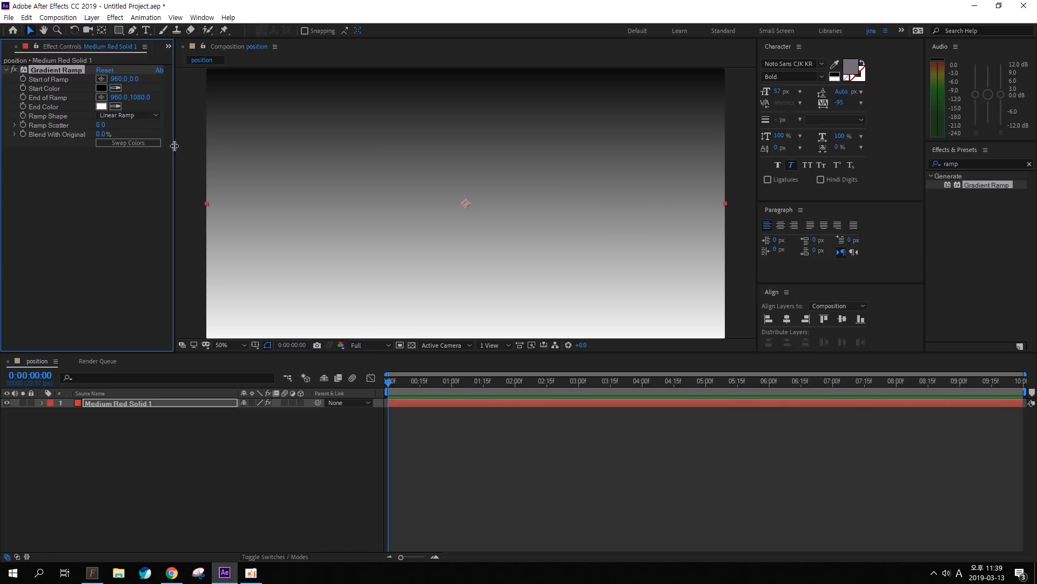
left_click_drag(175, 145, 195, 145)
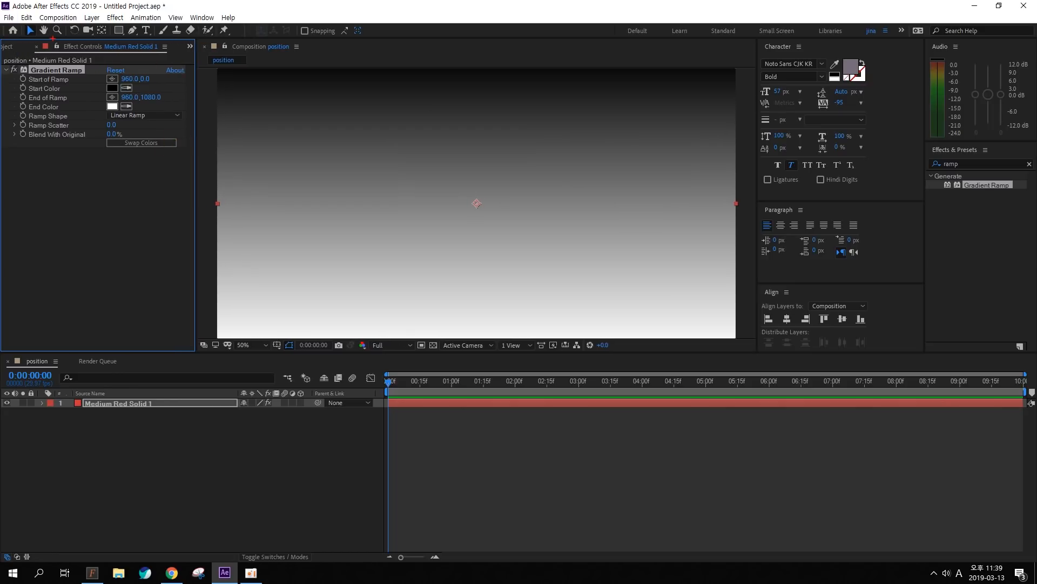
left_click_drag(36, 34, 170, 61)
mouse_move(194, 56)
left_mouse_down()
mouse_move(172, 51)
mouse_move(195, 50)
left_mouse_up()
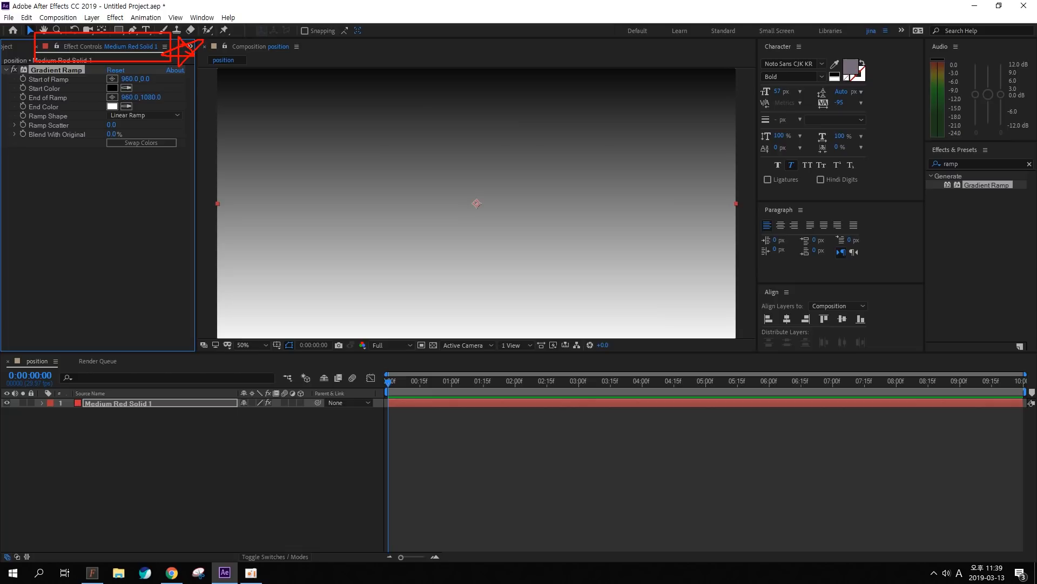
key("e")
mouse_move(86, 79)
left_mouse_down()
mouse_move(57, 74)
mouse_move(76, 58)
mouse_move(87, 79)
left_mouse_up()
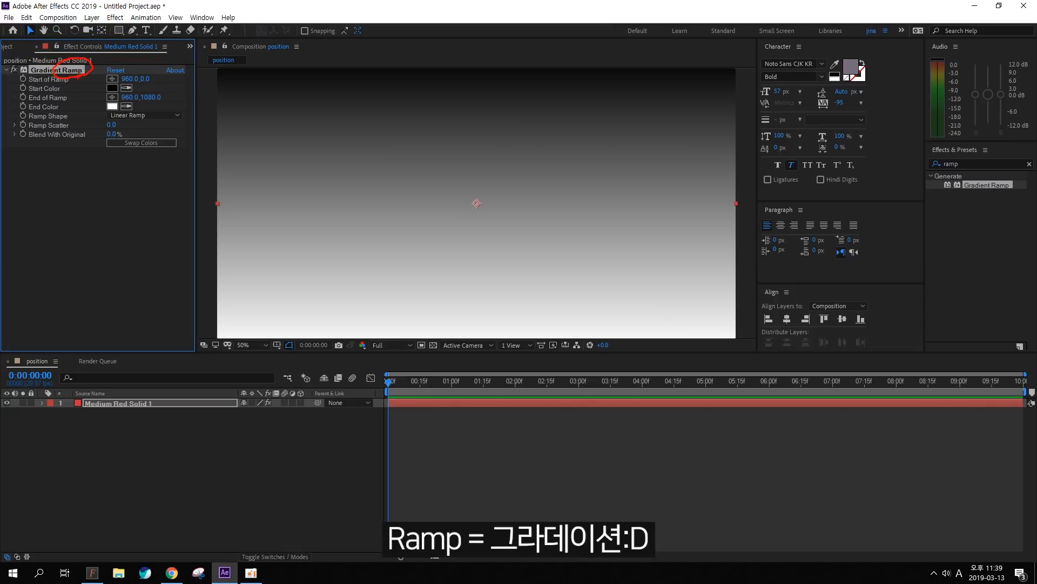
key("Escape")
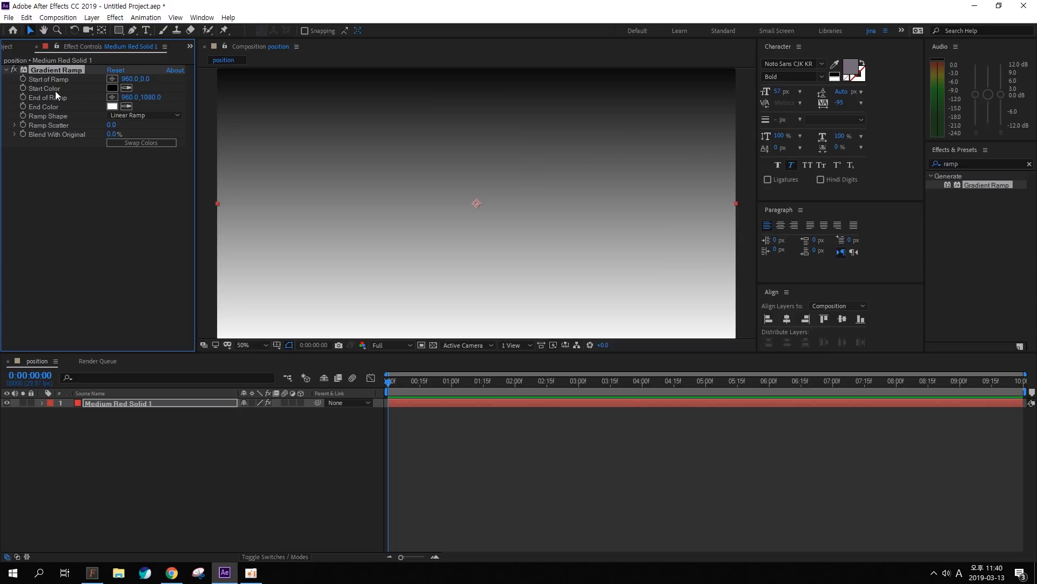
Step: Fit the composition in the viewer and set the Gradient Ramp's shape to Radial Ramp
left_click(249, 344)
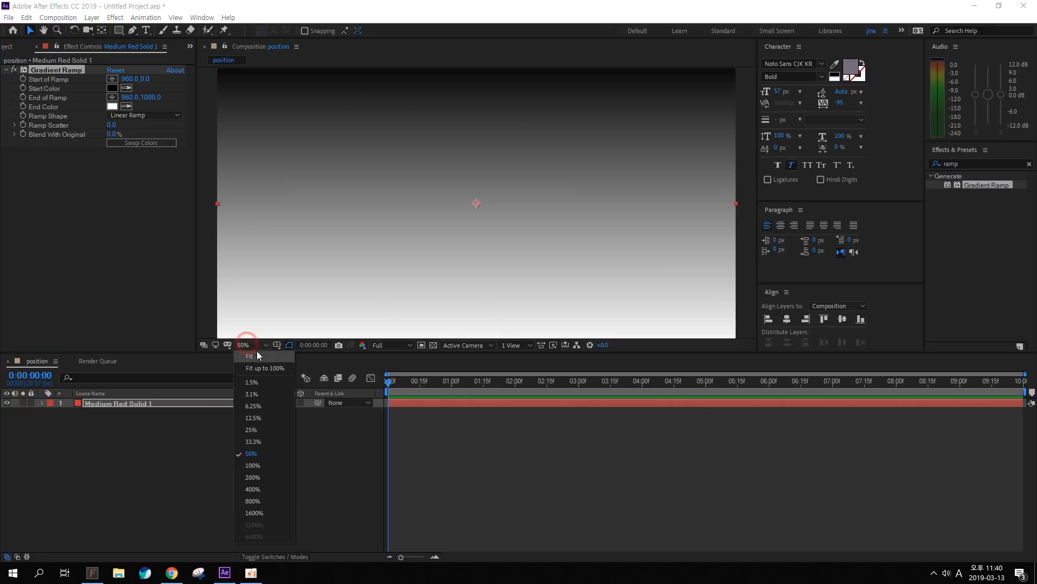
left_click(258, 362)
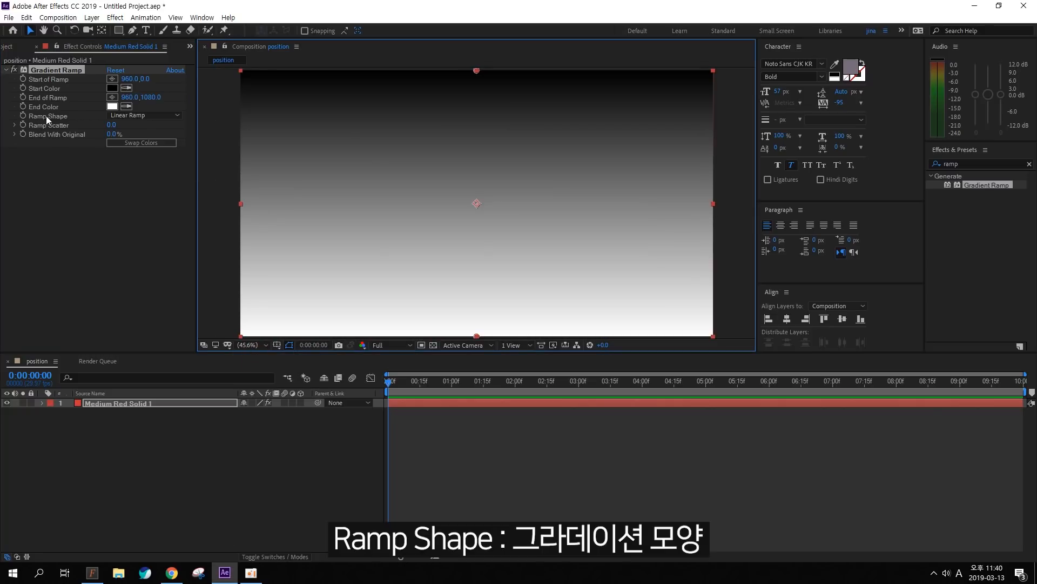
left_click(138, 115)
left_click(139, 138)
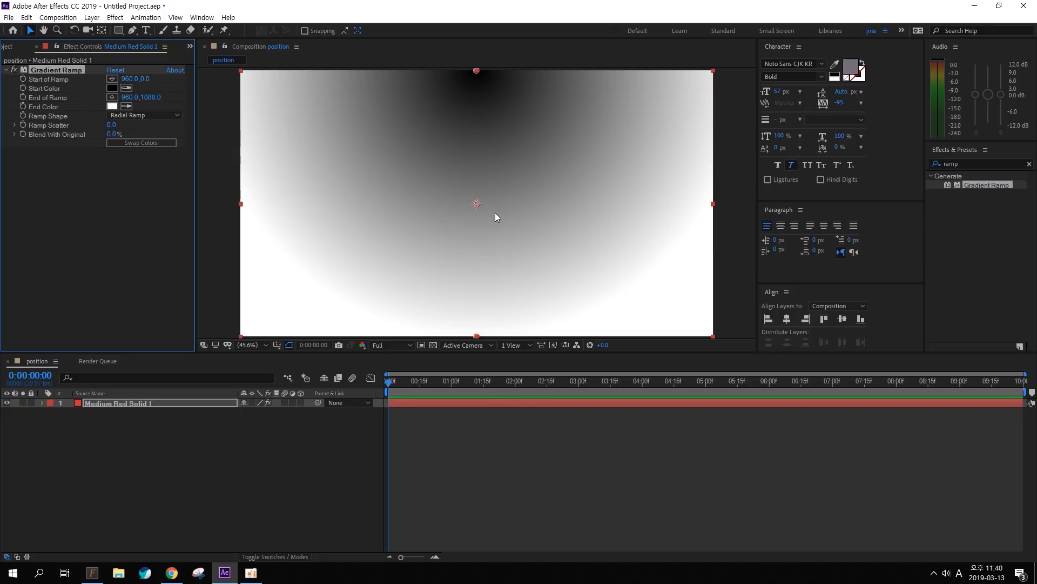
mouse_move(501, 98)
left_mouse_down()
mouse_move(535, 89)
mouse_move(488, 110)
left_mouse_up()
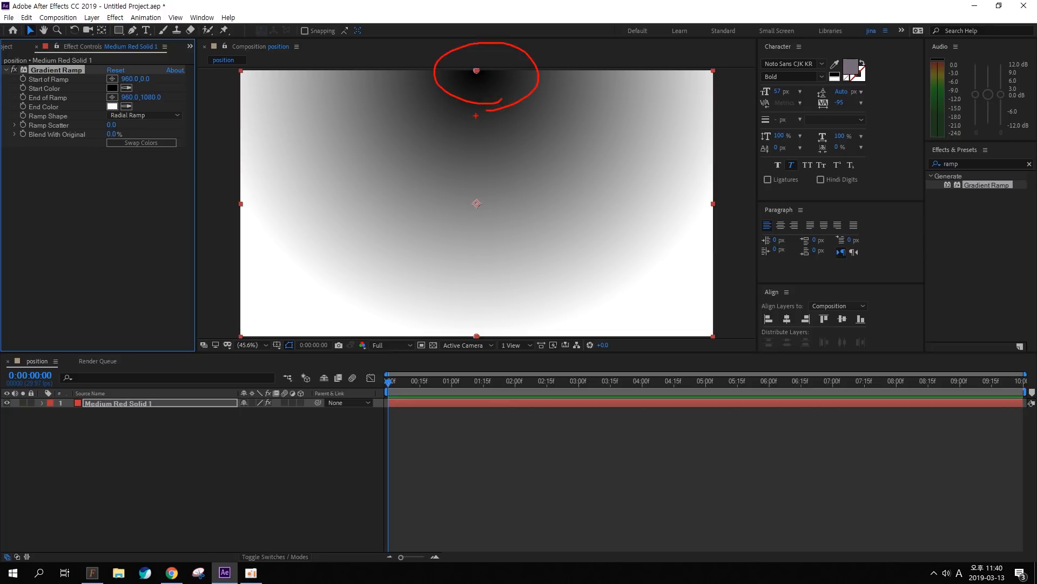
key("Escape")
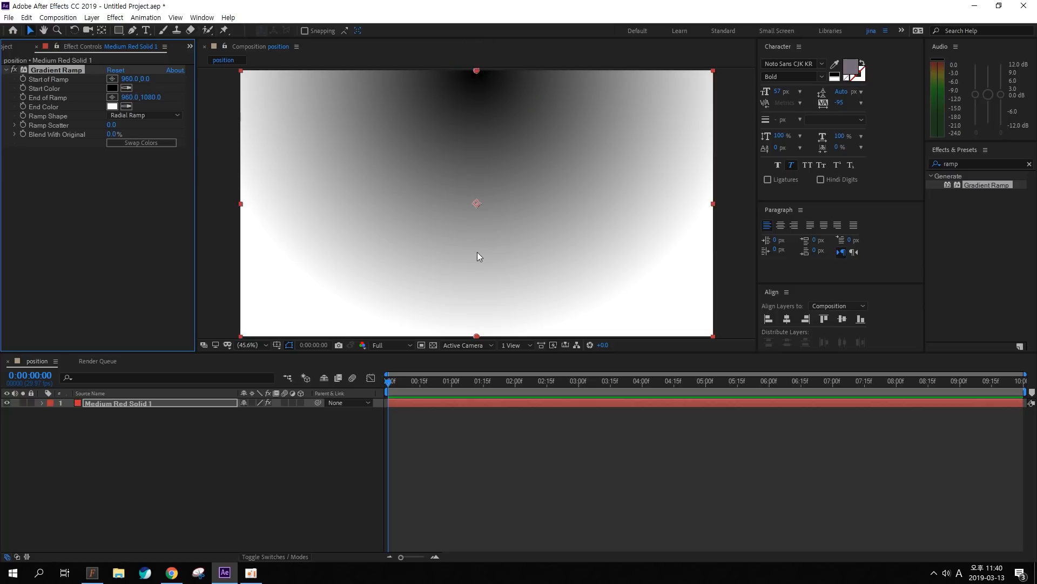
key("ctrl+2")
left_click_drag(101, 70, 124, 87)
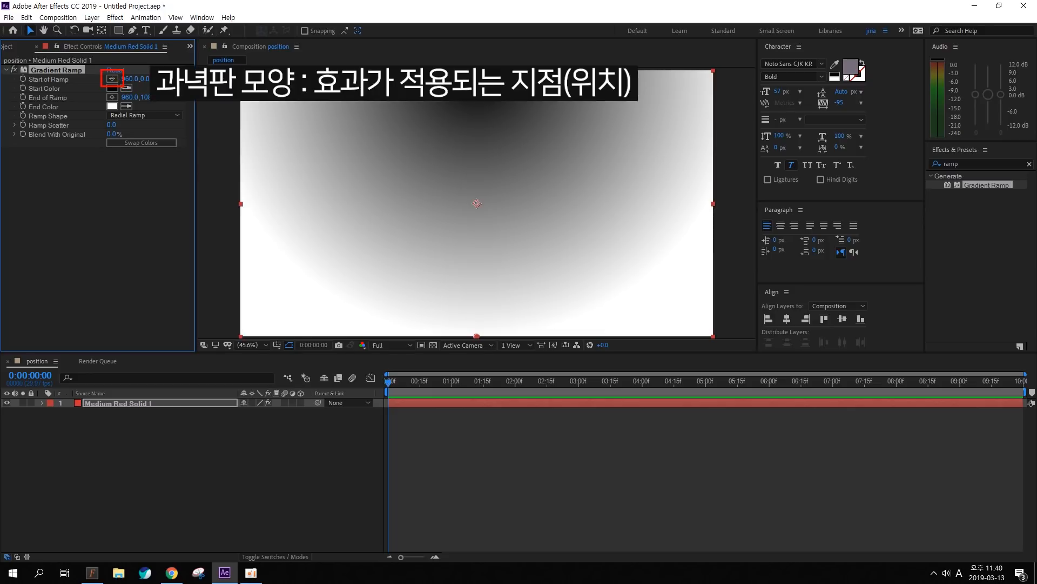
Step: Move the Gradient Ramp's start point to the composition's centre, at about 957, 531
left_click(111, 79)
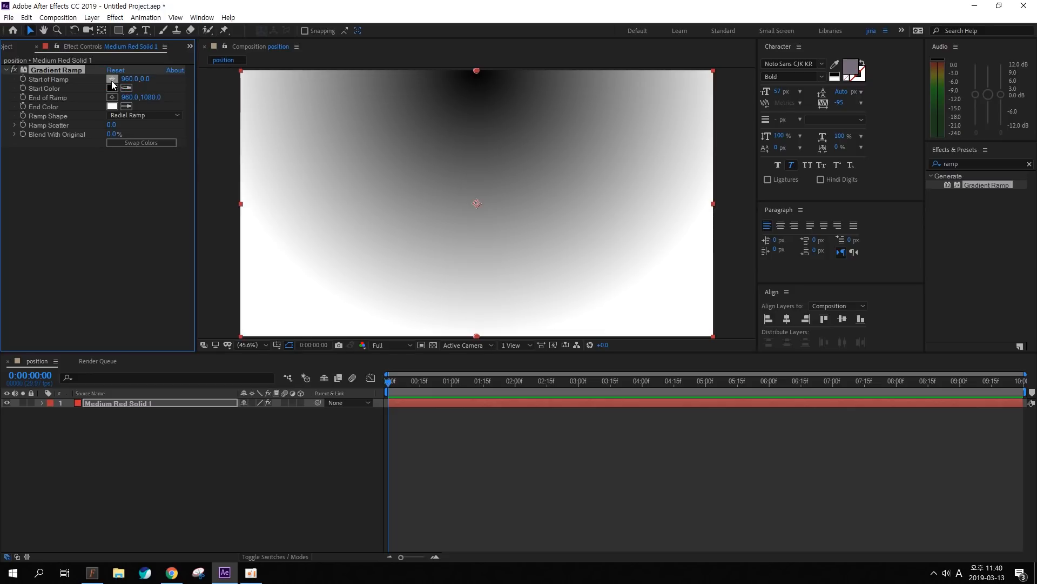
left_click(112, 81)
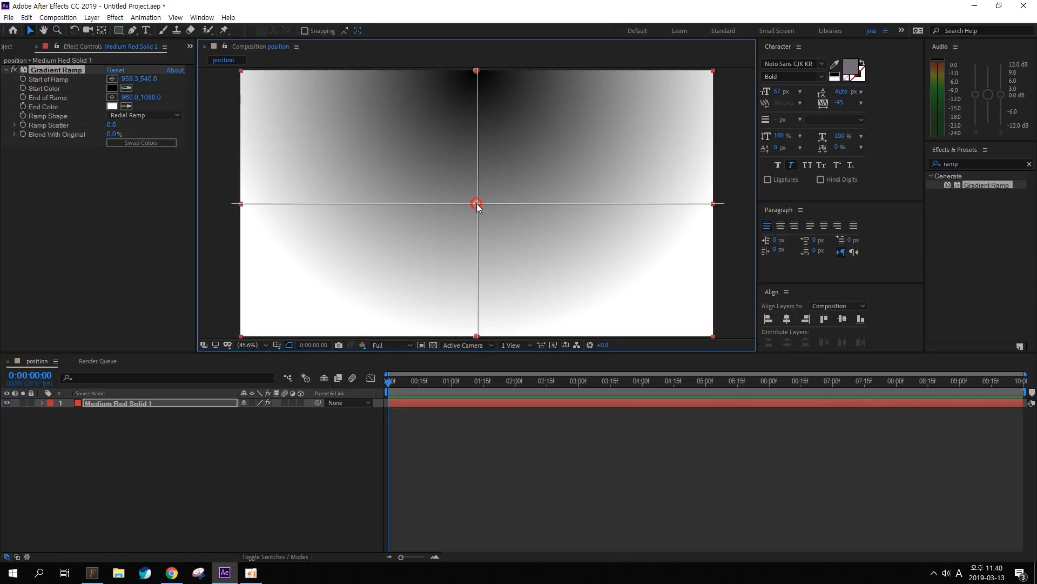
left_click(476, 203)
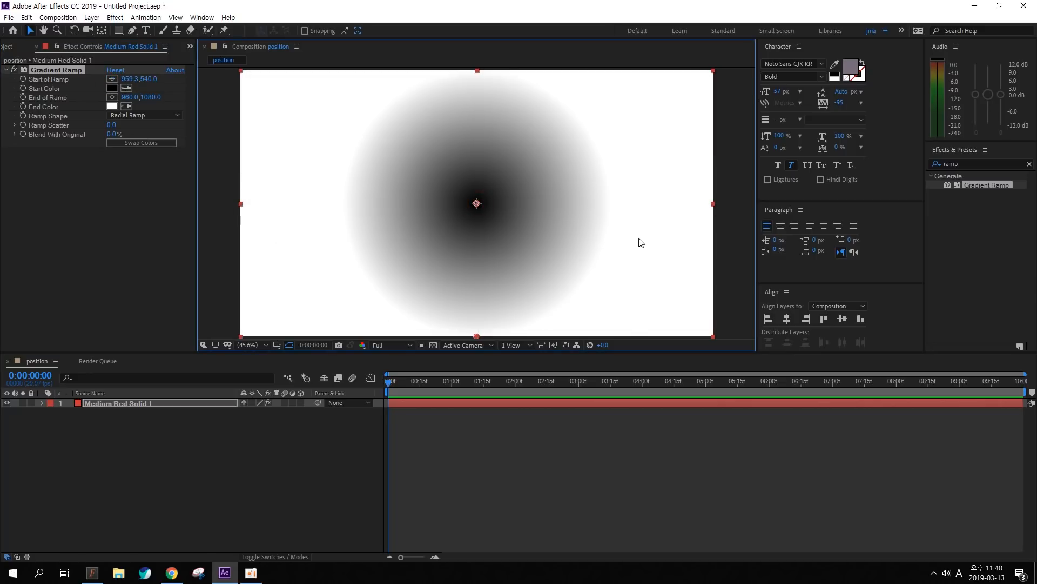
left_click_drag(477, 204, 476, 201)
Step: Place the ramp's end point at the middle of the composition's left edge, about -2, 544, and re-centre the start point at about 962, 542
left_click(115, 99)
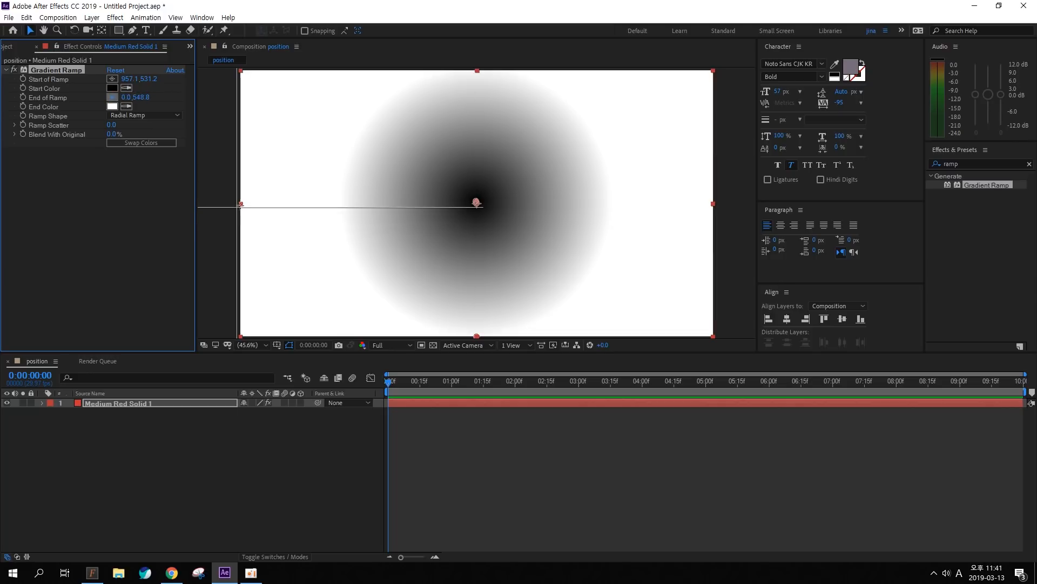
left_click(238, 204)
left_click_drag(238, 204, 240, 205)
left_click_drag(477, 202, 477, 204)
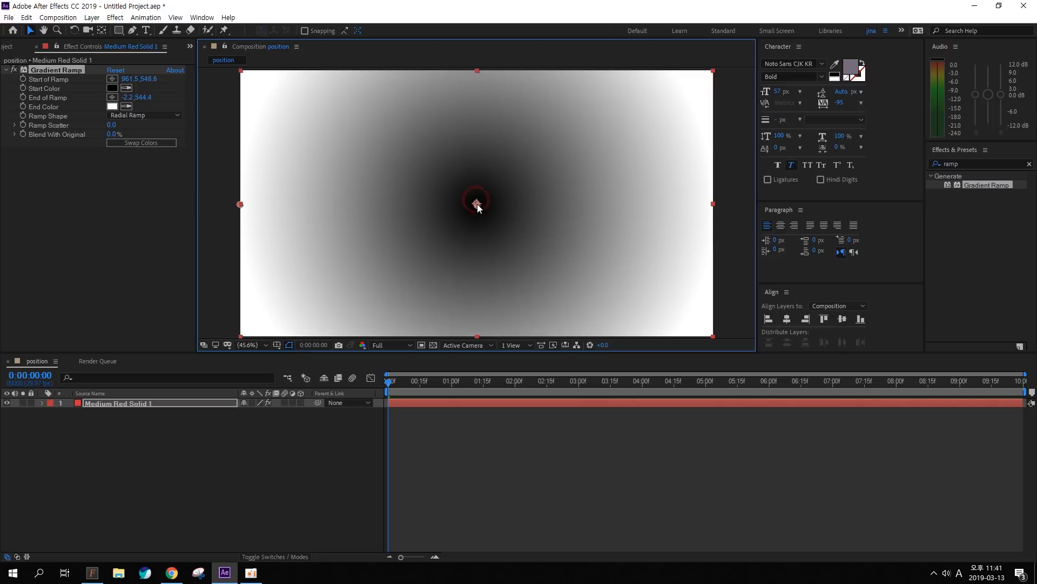
Step: Set the Gradient Ramp's start colour to white, FFFFFF, and its end colour to light grey
left_click(112, 88)
left_click(427, 319)
left_click_drag(428, 320, 372, 265)
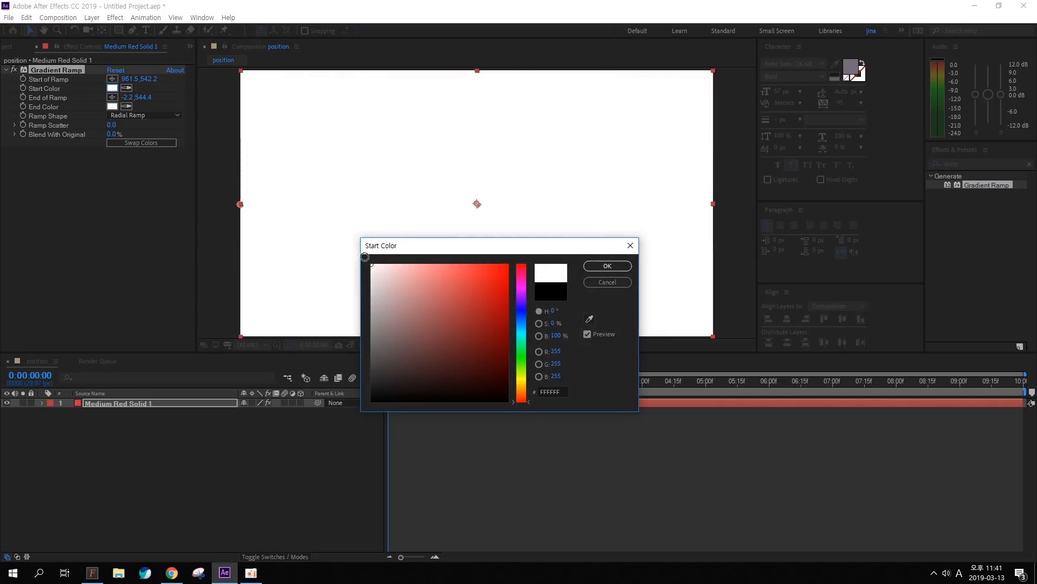
left_click(607, 265)
left_click(112, 107)
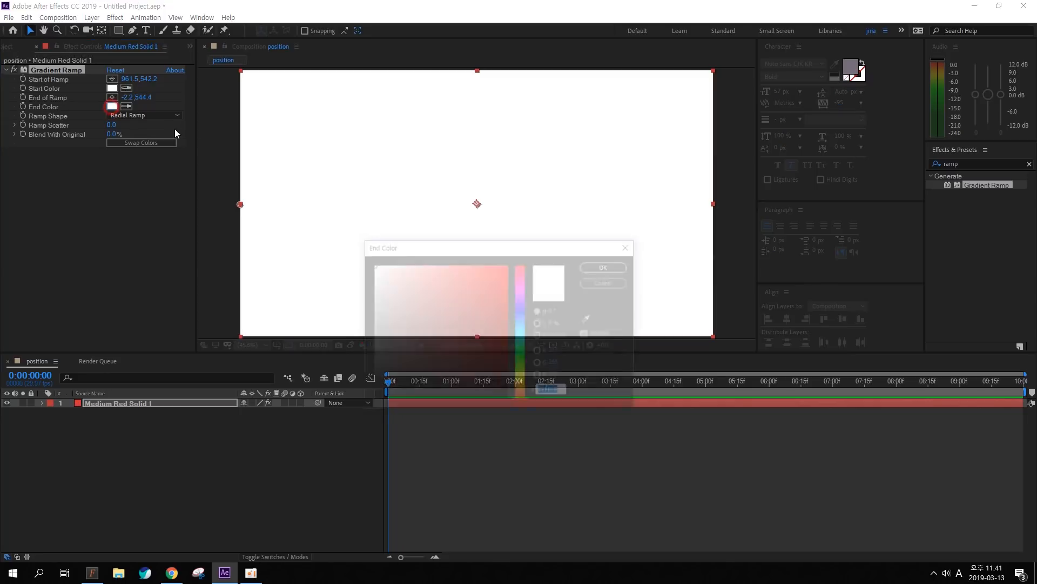
left_click_drag(384, 270, 359, 285)
left_click(594, 265)
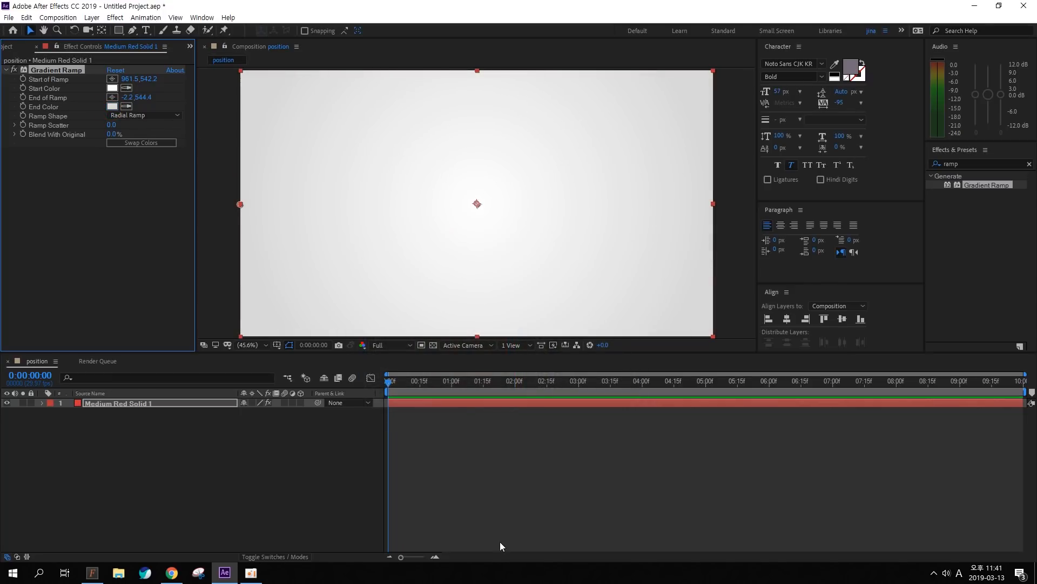
Step: Compare the gradient background with a full-size 1920 x 1080 plain white solid, and leave that solid deleted
key("ctrl+y")
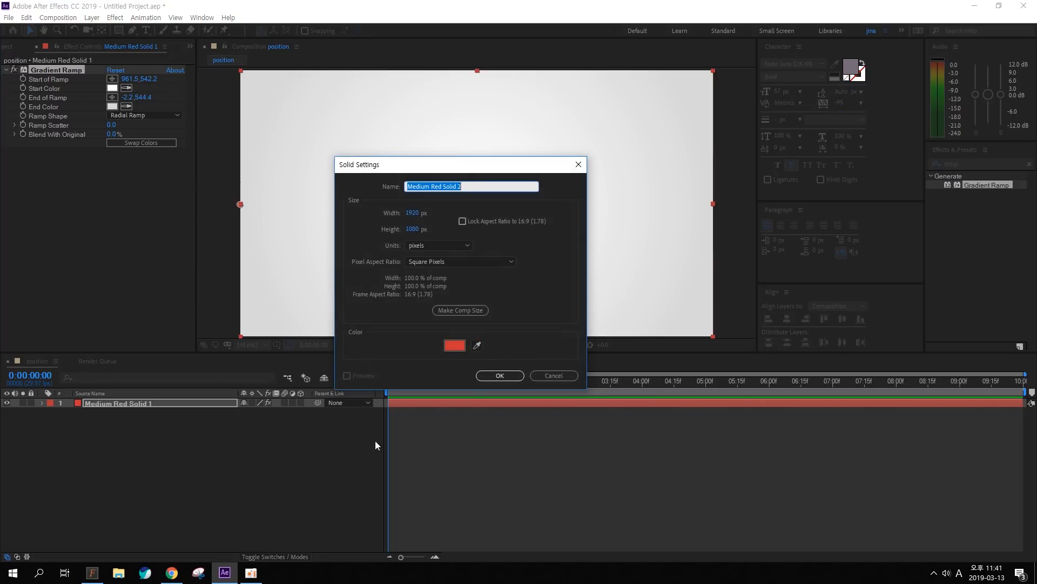
left_click(455, 346)
key("Return")
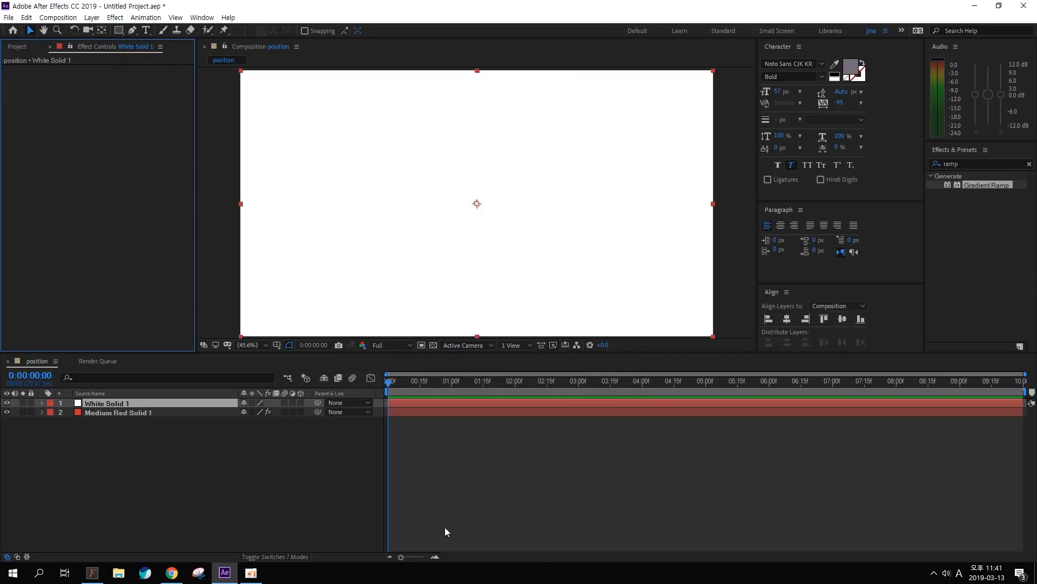
key("Delete")
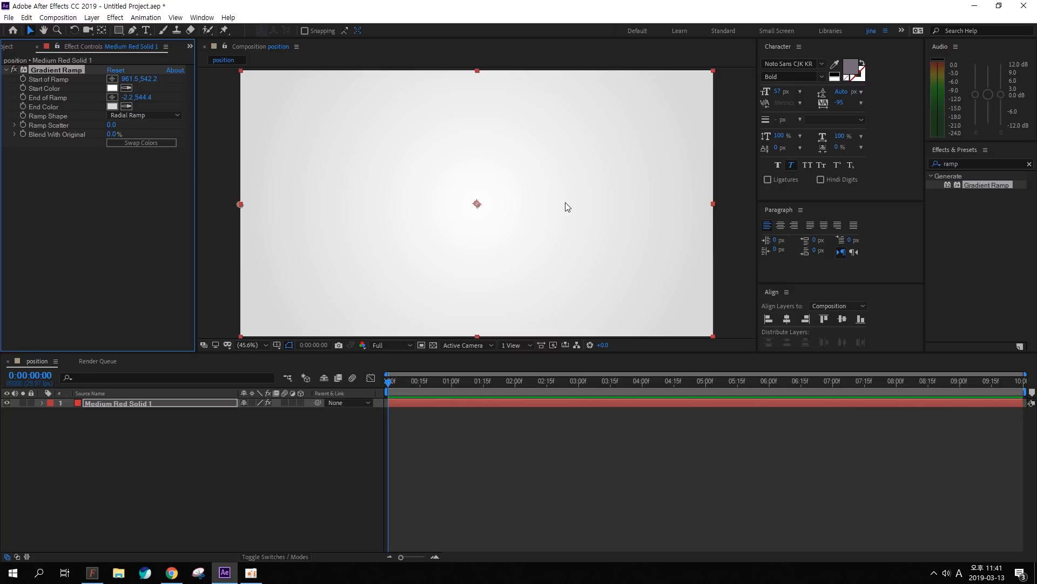
key("ctrl+z")
key("Delete")
key("ctrl+z")
key("ctrl+shift+z")
Step: Add a text layer reading POSITON near the middle of the composition with nothing else selected, and nudge it slightly
left_click(277, 511)
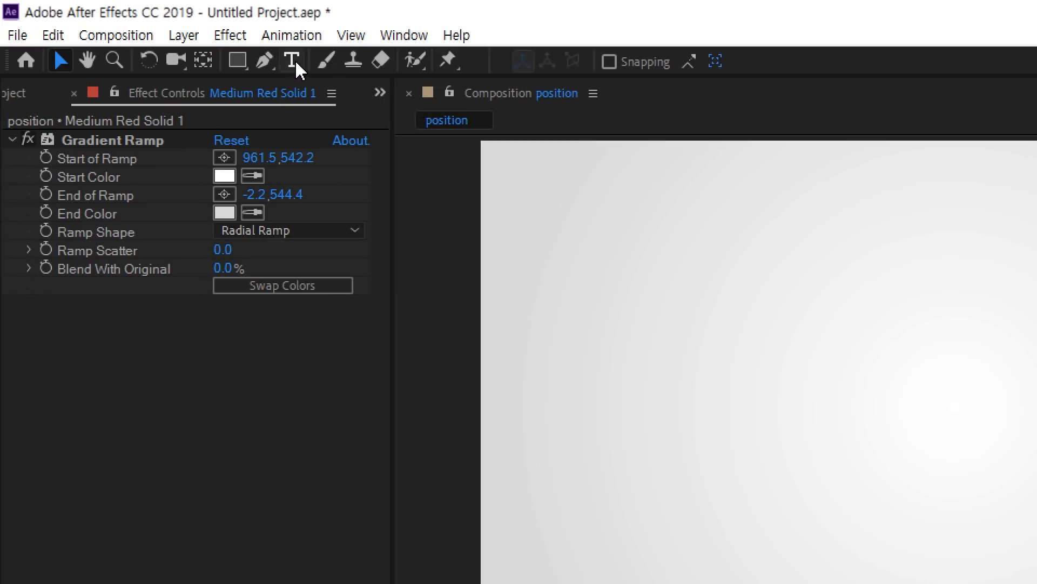
left_click(295, 61)
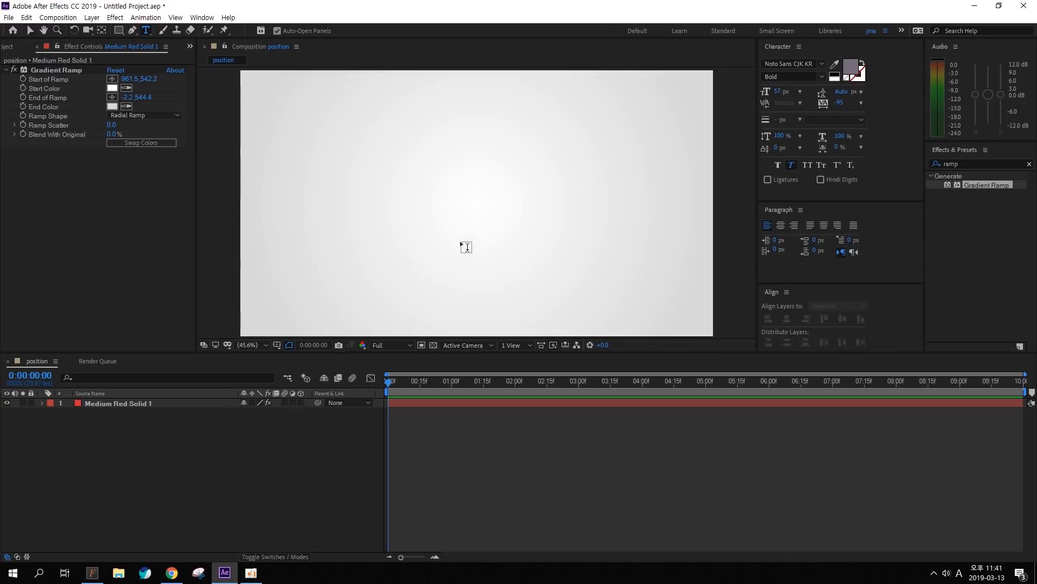
left_click(889, 410)
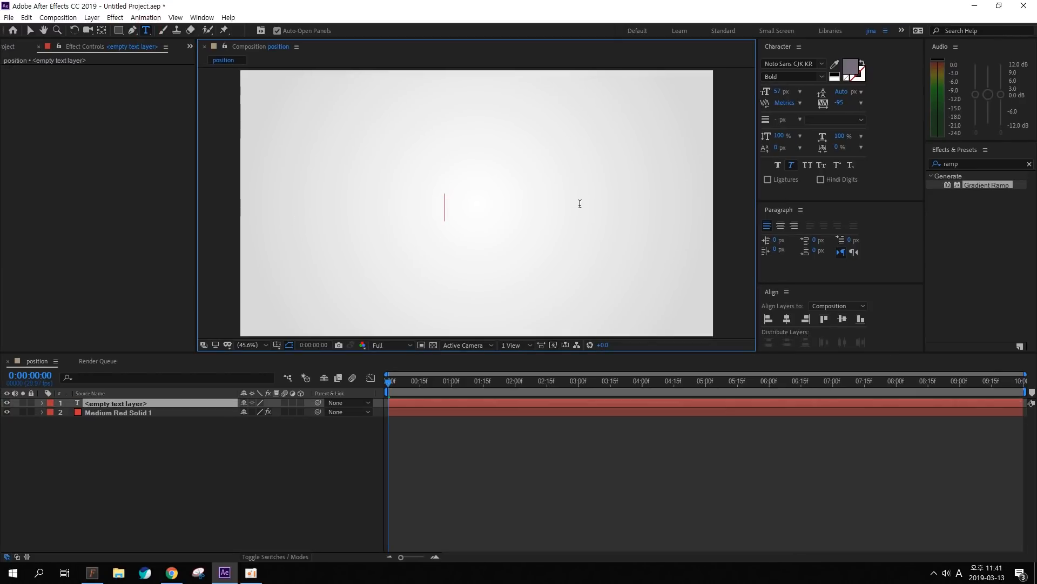
type("POSITON")
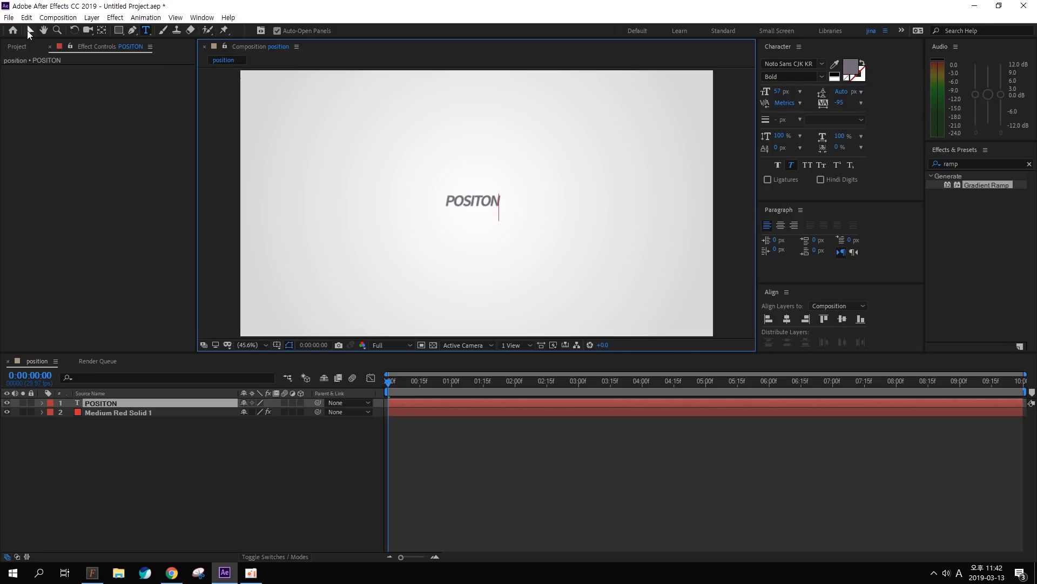
left_click(27, 30)
left_click_drag(487, 197, 481, 197)
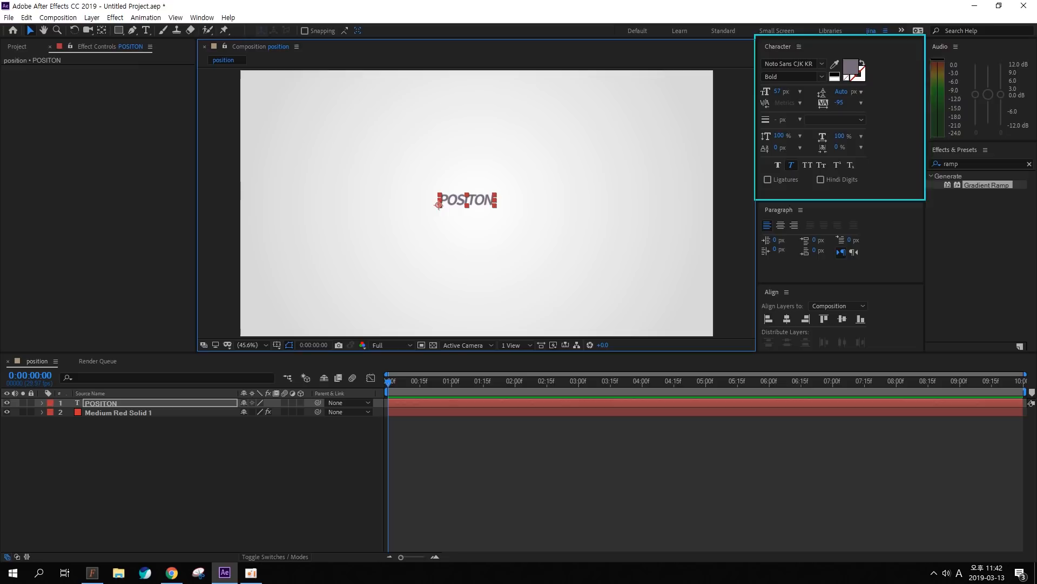
Step: Set the POSITON text to the Black font style at 187 px and place it in the middle of the composition
left_click(823, 78)
left_click(789, 160)
left_click_drag(778, 92, 837, 92)
left_click_drag(519, 200, 467, 210)
left_click_drag(778, 92, 799, 92)
left_click_drag(546, 203, 535, 204)
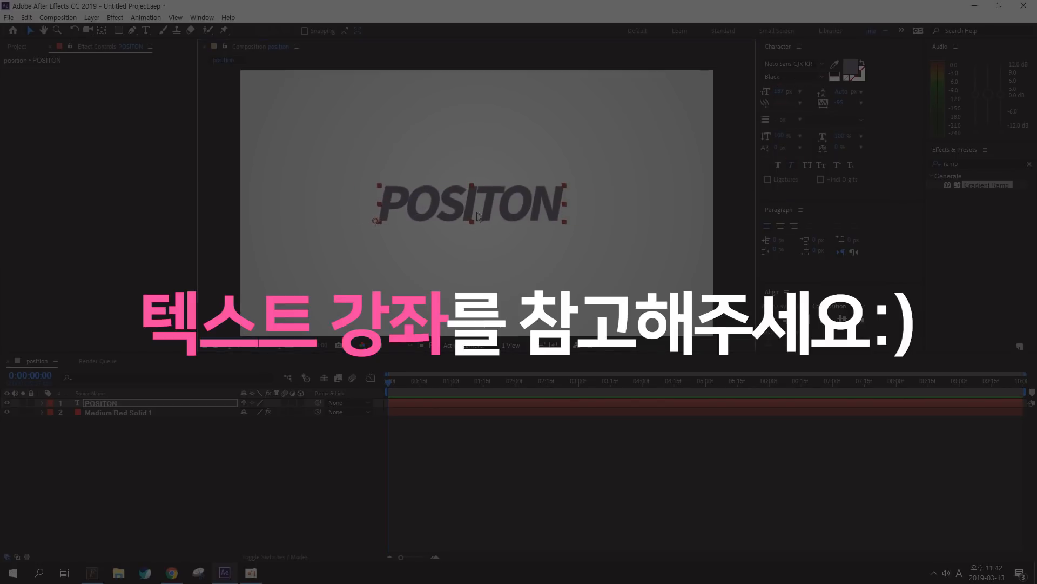
Step: Change the POSITON text's fill colour to red
left_click(850, 67)
left_click(522, 266)
left_click(473, 281)
left_click(607, 266)
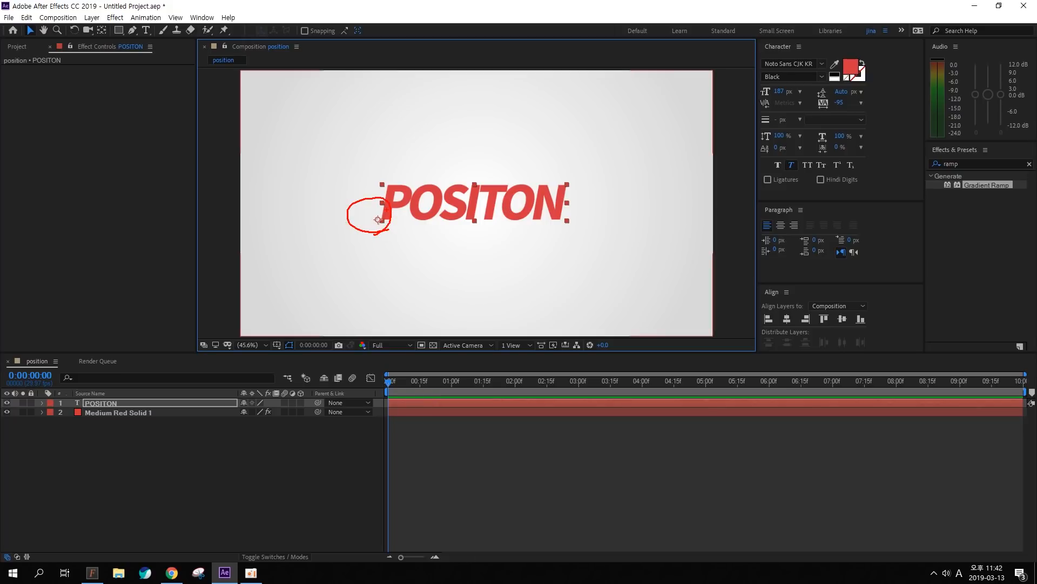
key("Escape")
key("ctrl+2")
mouse_move(379, 220)
left_mouse_down()
mouse_move(465, 235)
mouse_move(465, 215)
mouse_move(483, 217)
mouse_move(481, 197)
left_mouse_up()
key("Escape")
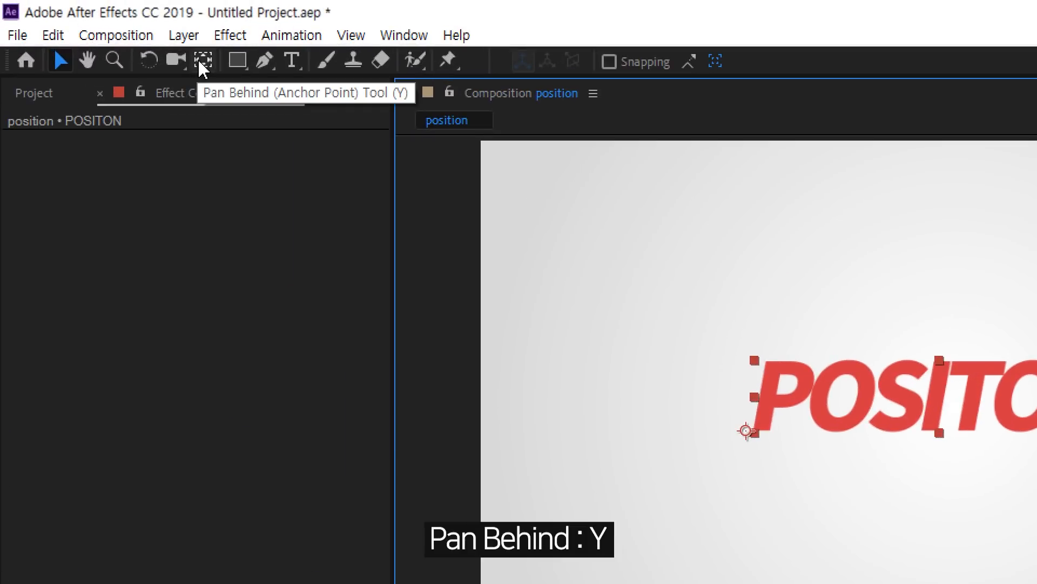
Step: Move the POSITON text's anchor point to the centre of the word with the Pan Behind tool, and return to the Selection tool
left_click(202, 62)
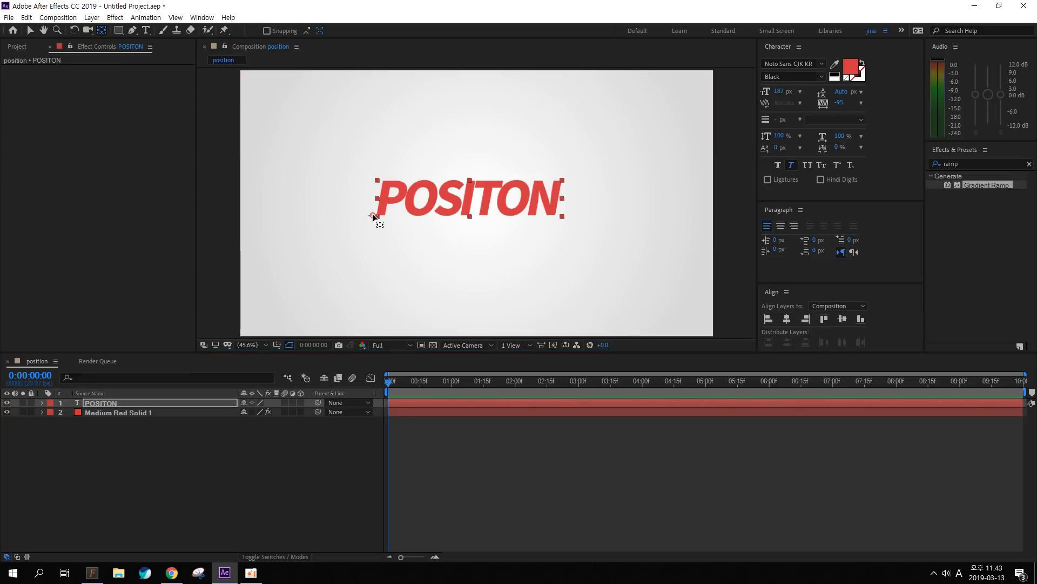
left_click_drag(372, 214, 469, 199)
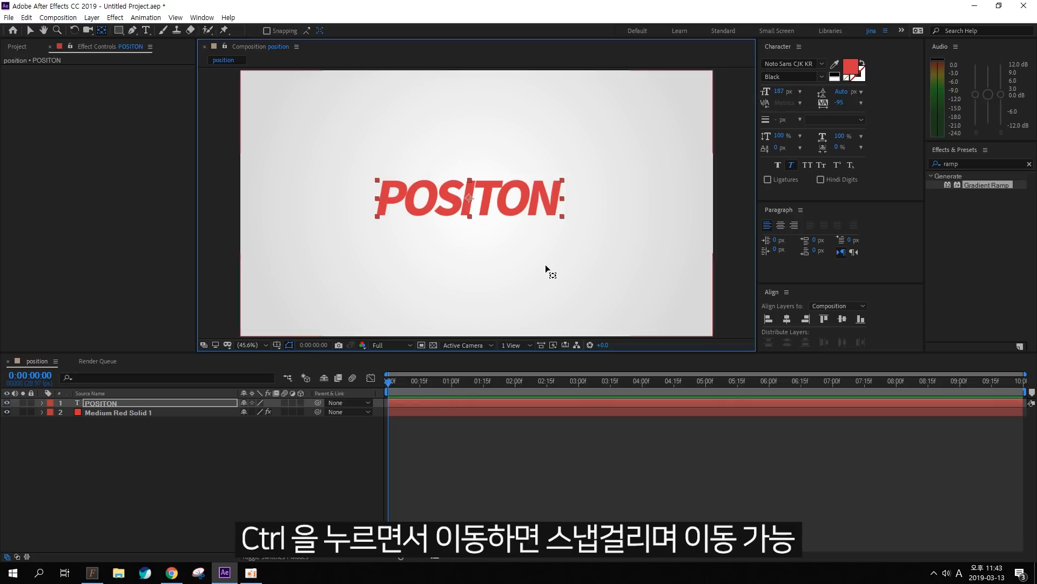
left_click(32, 30)
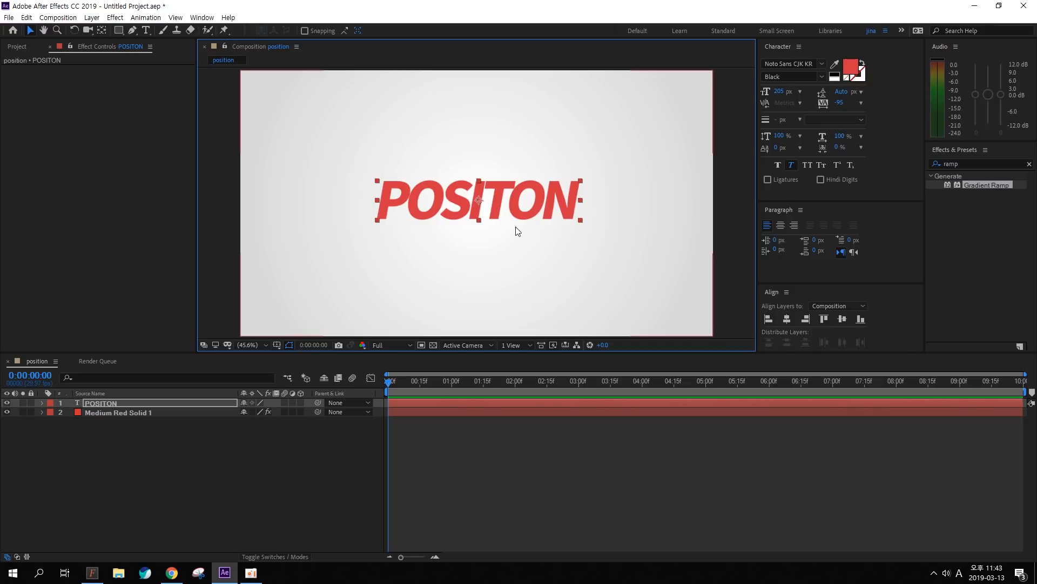
Step: Duplicate the POSITON text layer four times
left_click(107, 404)
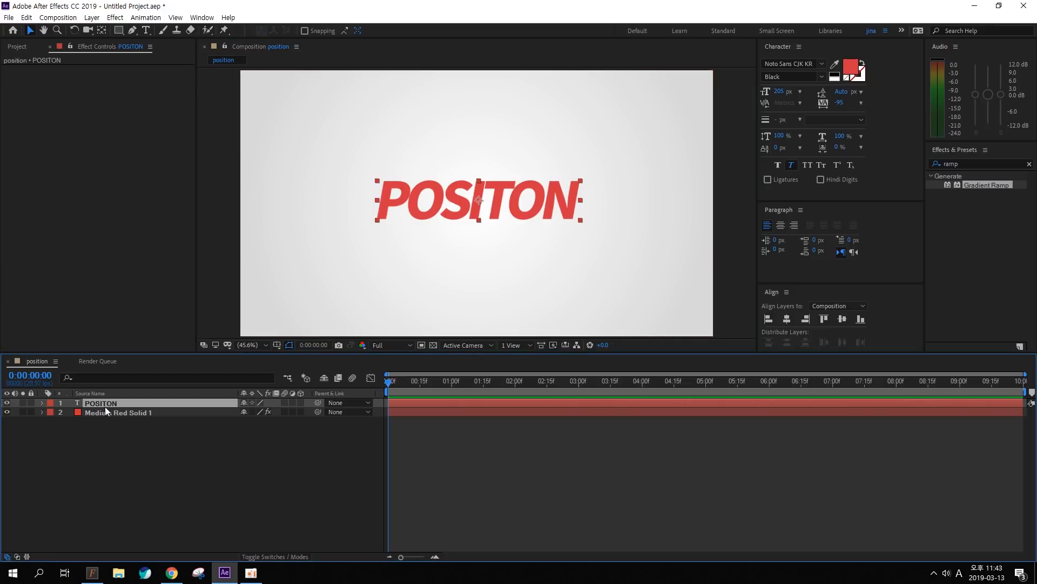
key("ctrl+d")
key("ctrl+d")
key("ctrl+d")
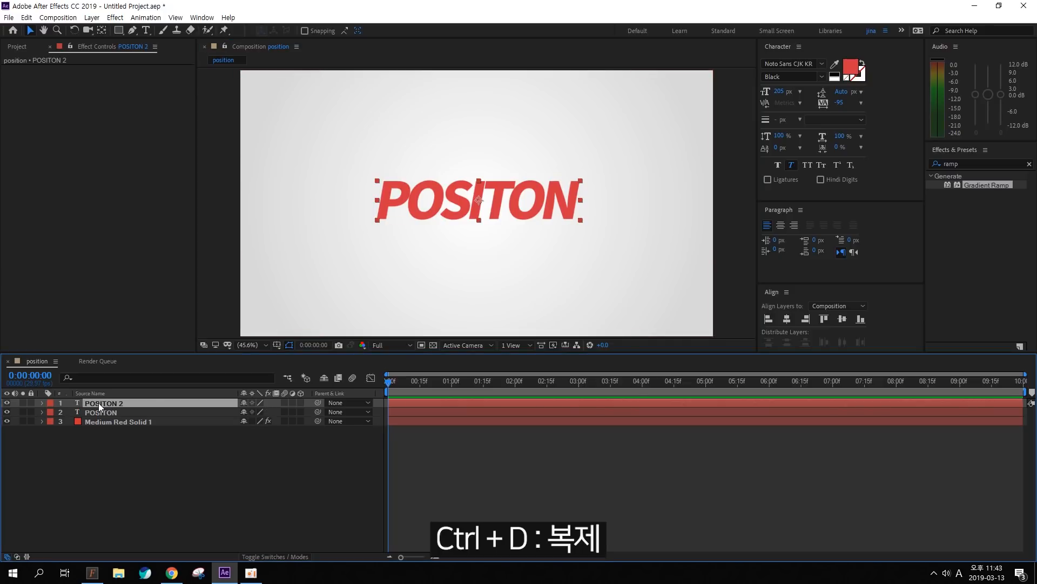
key("ctrl+d")
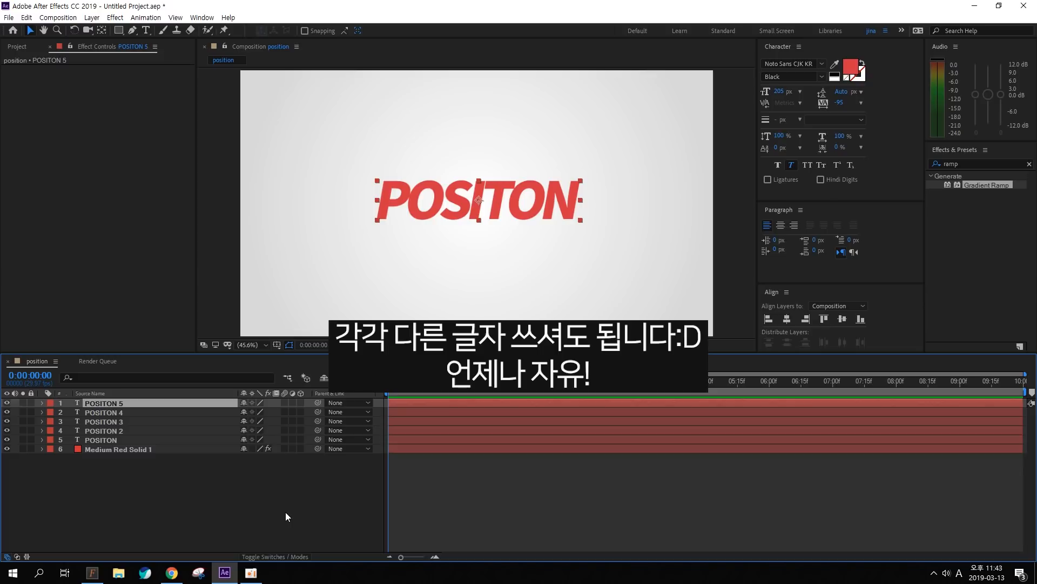
Step: Spread the four text copies towards the composition's corners, keeping the original POSITON in the middle
left_click_drag(475, 201, 369, 132)
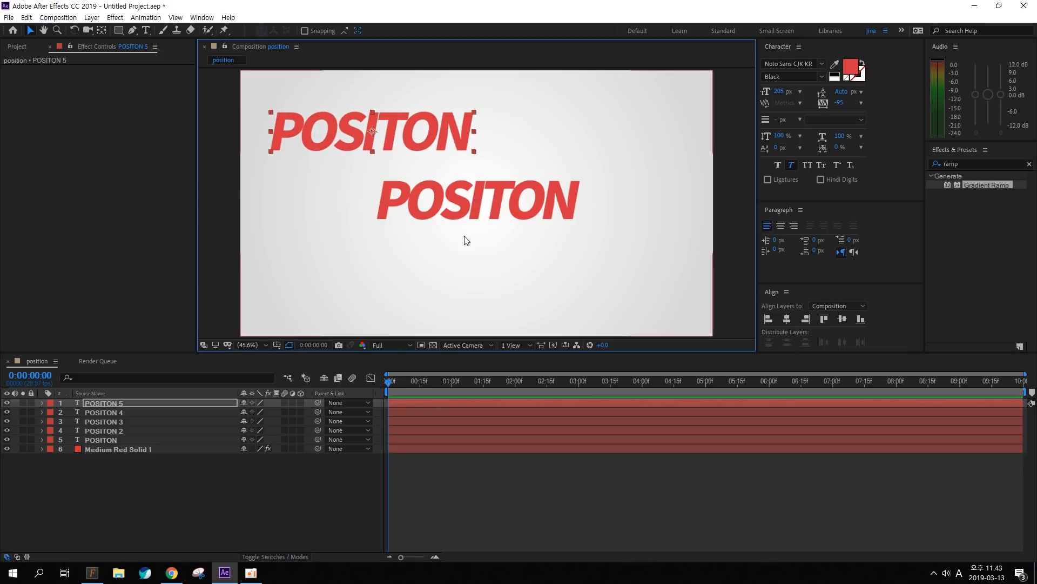
left_click_drag(476, 202, 610, 127)
left_click_drag(513, 198, 426, 270)
left_click_drag(480, 202, 595, 276)
left_click_drag(427, 272, 402, 273)
left_click(583, 268)
left_click(530, 204)
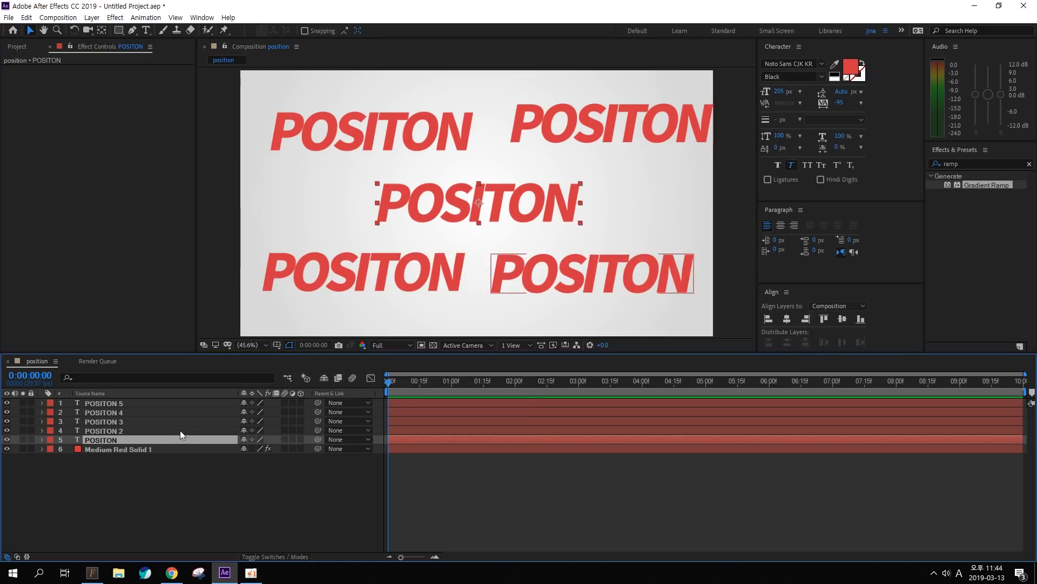
key("s")
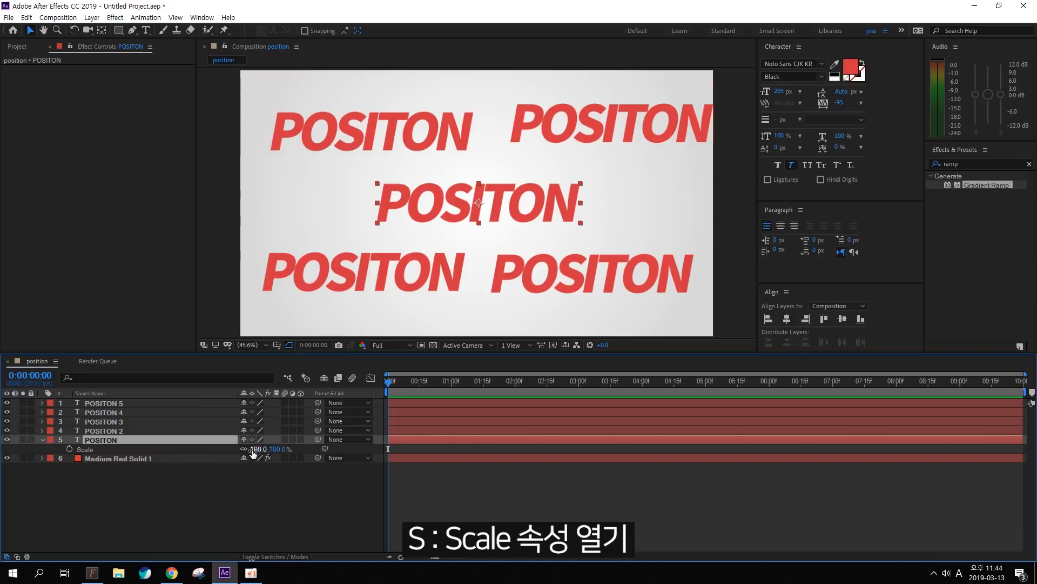
left_click(291, 492)
left_click(148, 438)
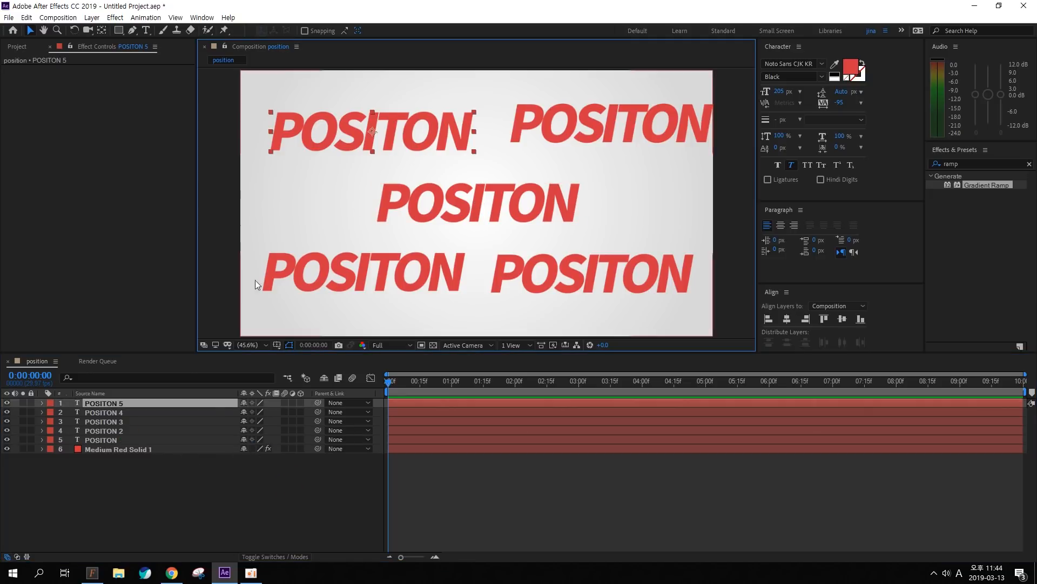
Step: Set the scale of the upper-left text, POSITON 5, to 80%
key("s")
left_click(258, 412)
type("80")
key("Return")
Step: Set the scale of the lower-left text, POSITON 3, to 60%
left_click(385, 275)
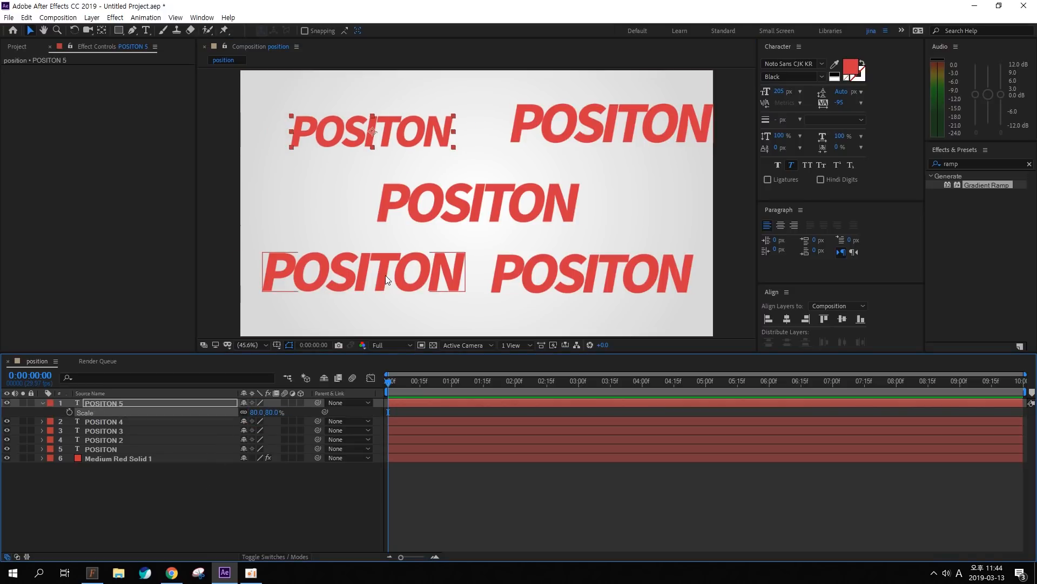
key("s")
left_click(257, 439)
type("60")
key("Return")
Step: Set the scale of the lower-right text, POSITON 2, to 40%
left_click(593, 273)
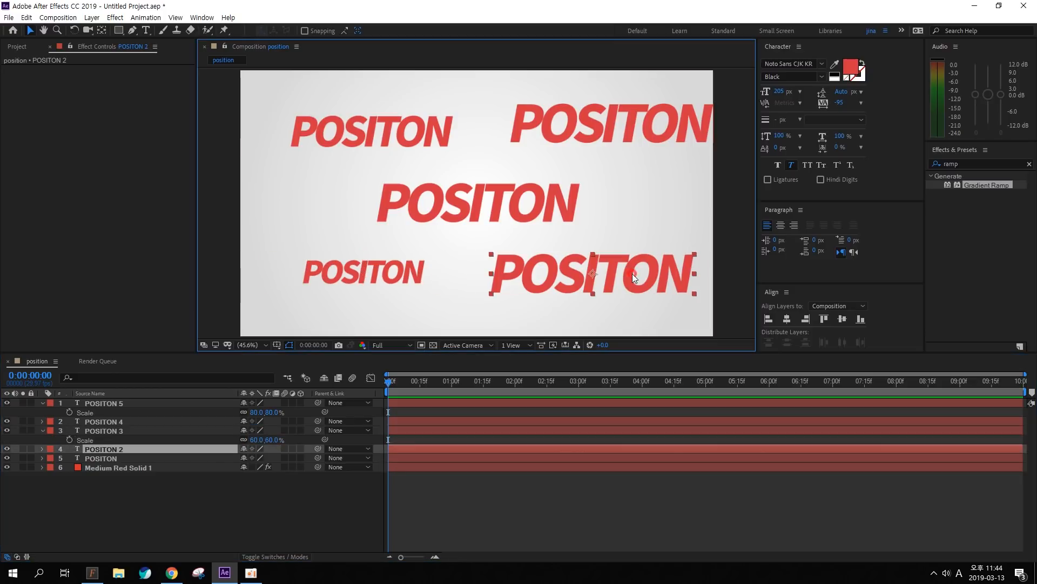
key("s")
left_click(257, 458)
type("40")
key("Return")
Step: Set the scale of the upper-right text, POSITON 4, to 20%
left_click(168, 430)
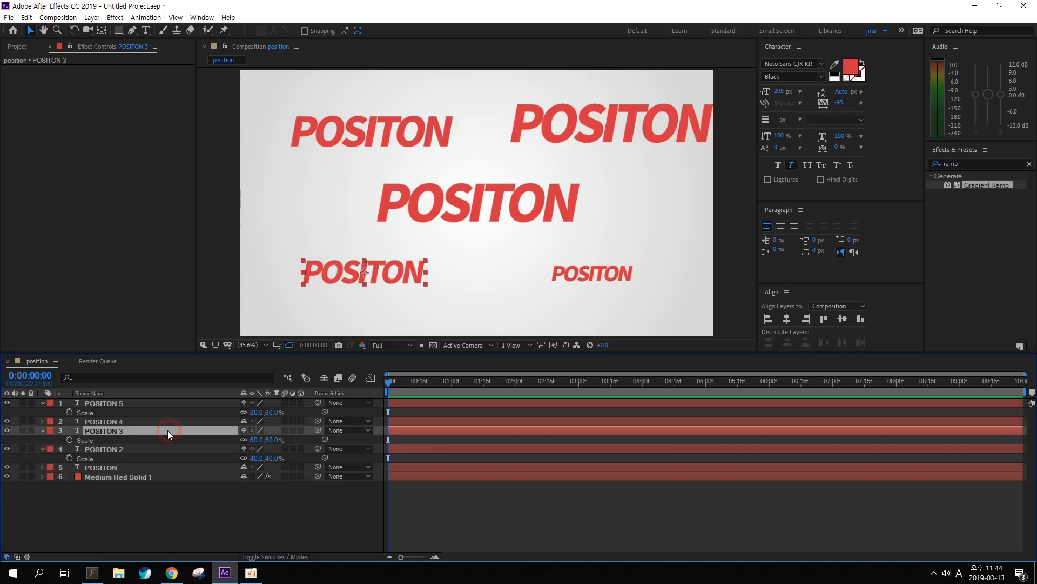
left_click(660, 122)
key("s")
left_click(258, 430)
type("20")
key("Return")
Step: Nudge the five differently sized texts into a looser arrangement around the middle of the composition
left_click_drag(622, 123, 627, 129)
left_click_drag(596, 275, 602, 290)
left_click_drag(372, 275, 399, 274)
left_click_drag(416, 136, 406, 141)
left_click_drag(484, 211, 488, 211)
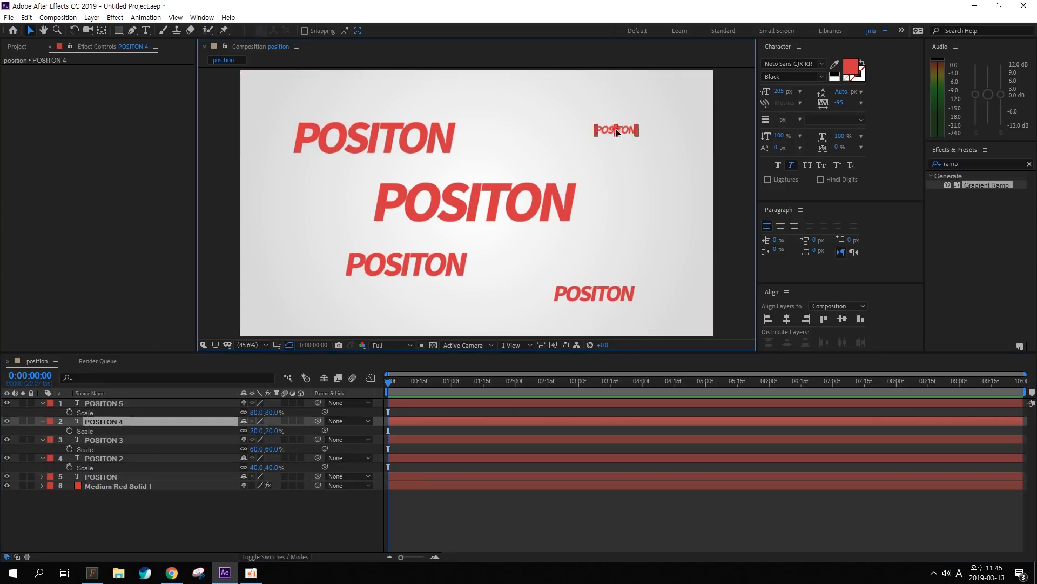
left_click_drag(618, 133, 608, 125)
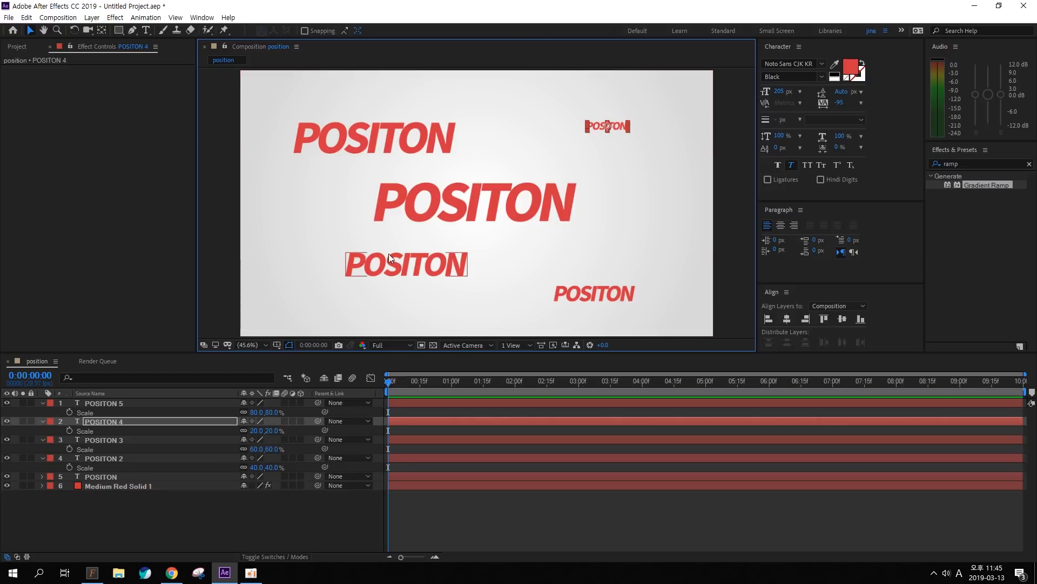
Step: Swap the 80% and 60% texts so the larger one sits lower left, and fine-tune them around the centre text
left_click_drag(417, 137, 429, 302)
left_click_drag(485, 201, 489, 193)
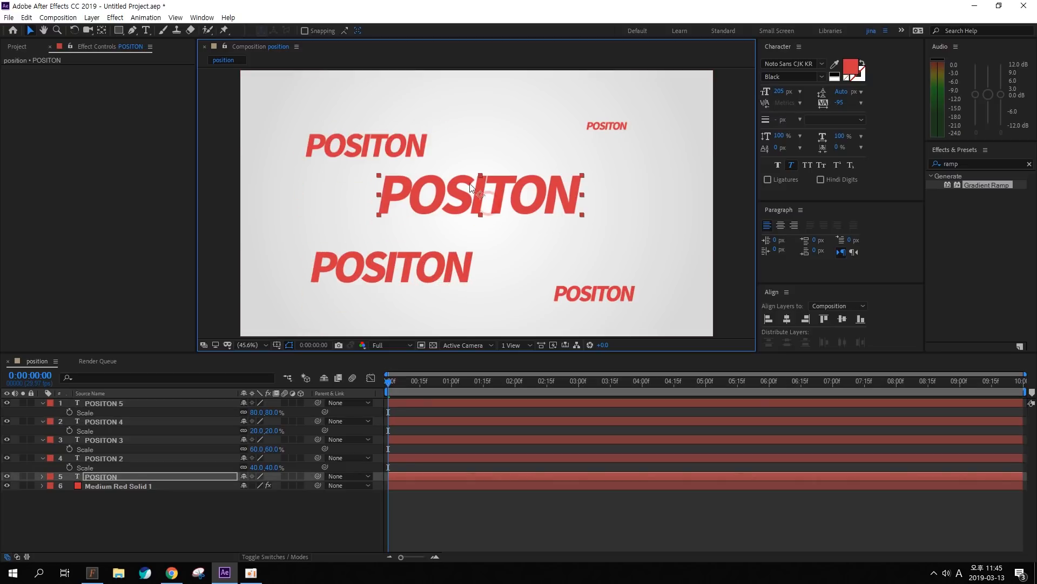
left_click_drag(388, 148, 385, 135)
left_click_drag(393, 263, 398, 252)
left_click_drag(475, 197, 481, 204)
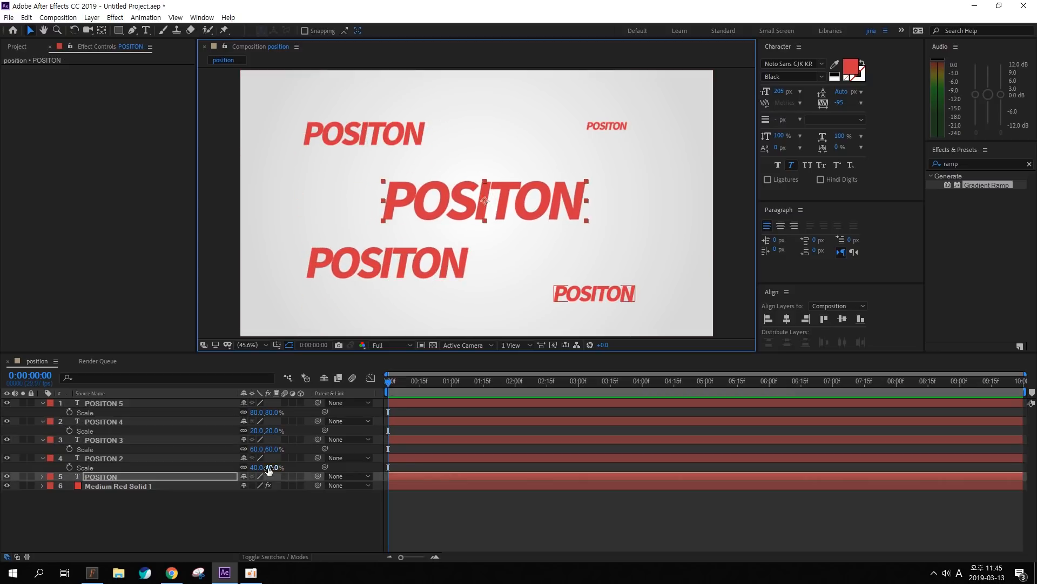
Step: Set the centre POSITON text's scale to 125% and spread the smaller texts around it
key("s")
left_click_drag(259, 488, 271, 485)
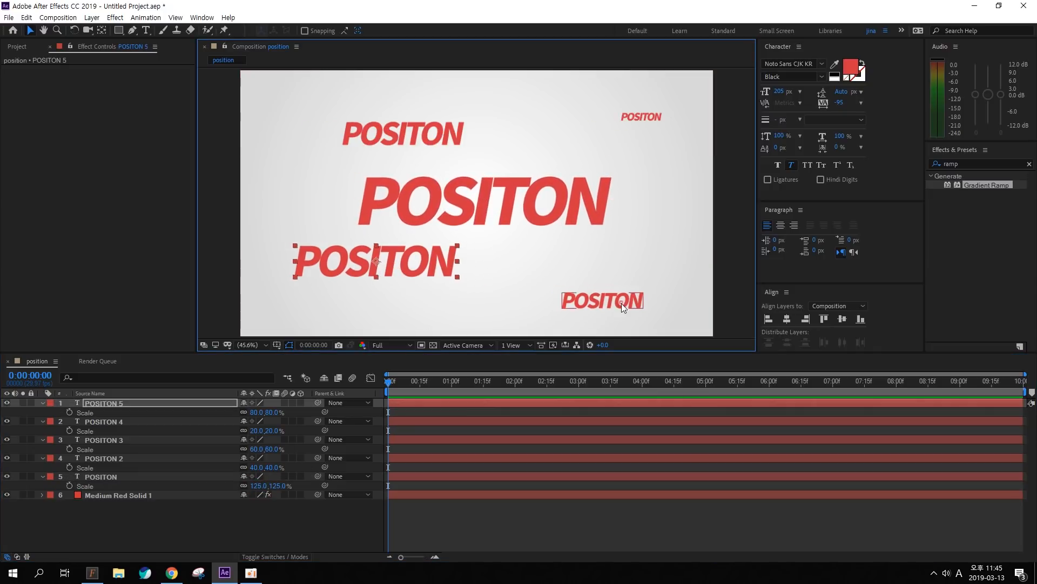
left_click(622, 301)
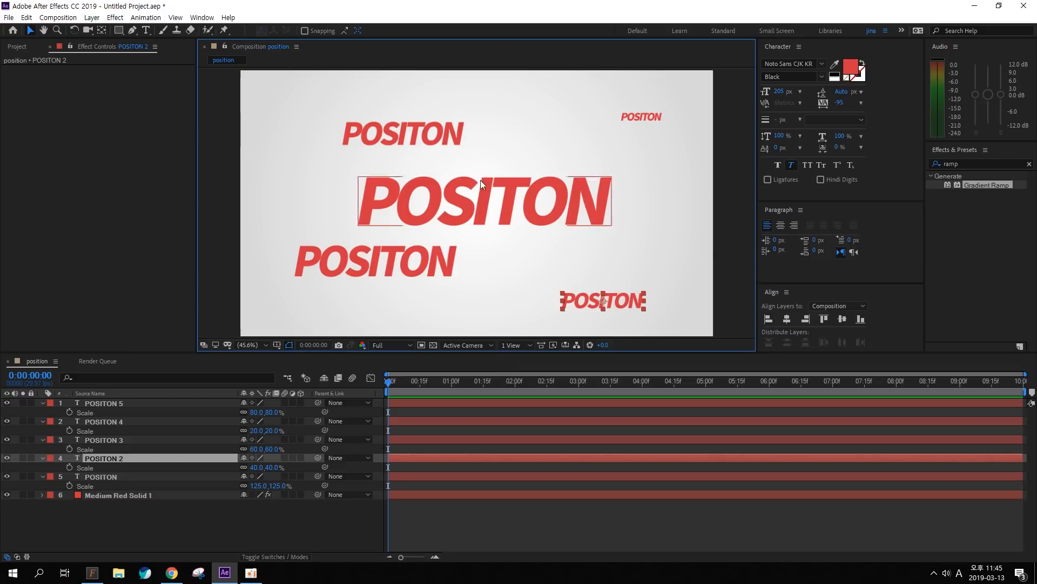
left_click(569, 216)
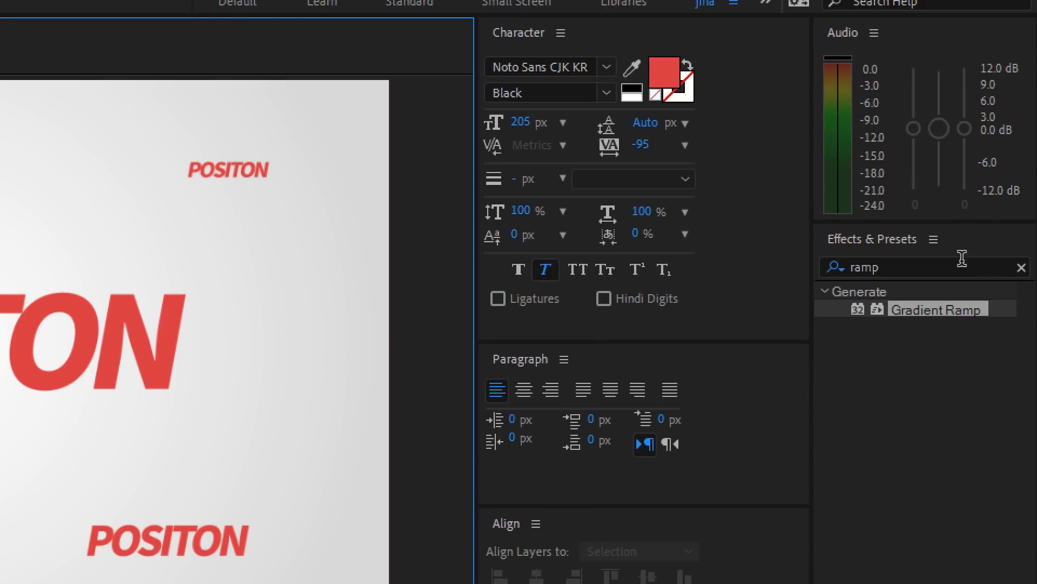
Step: Search the effects for "gau" and apply Gaussian Blur to the lower-left text, POSITON 5, with a blurriness of 5
left_click(967, 163)
left_click_drag(921, 268, 819, 267)
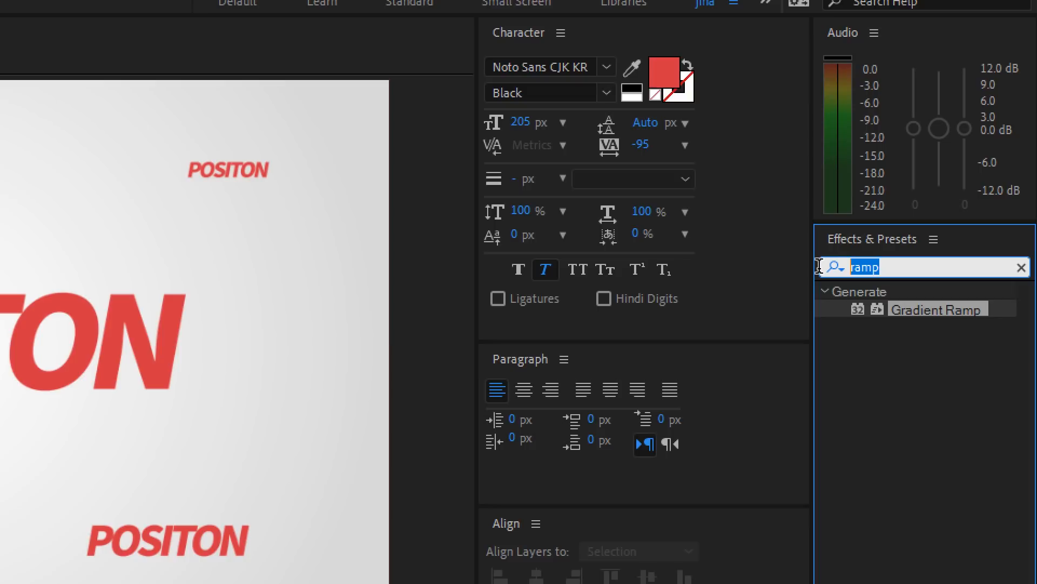
type("gau")
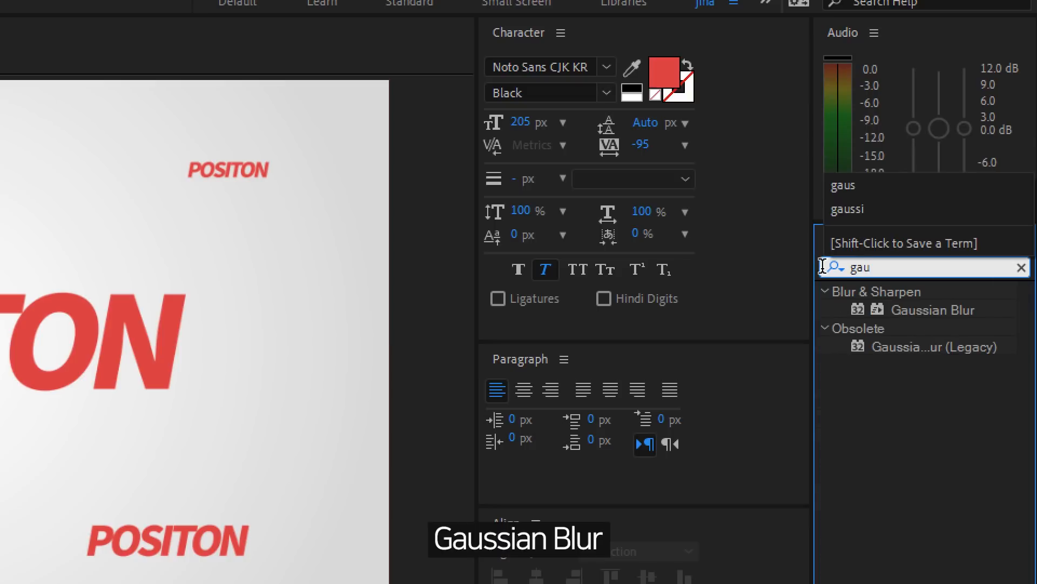
left_click(947, 401)
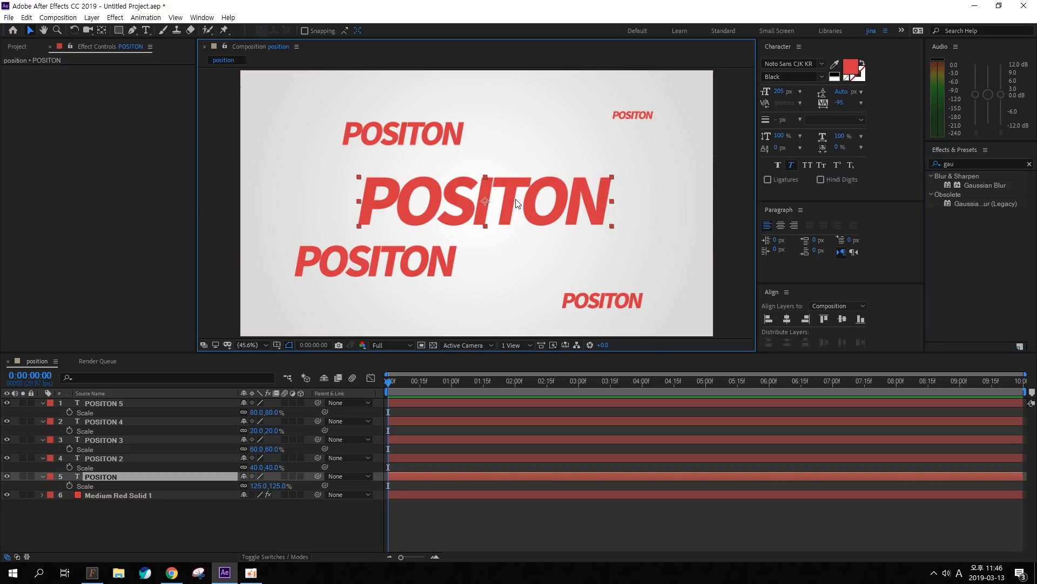
left_click(424, 261)
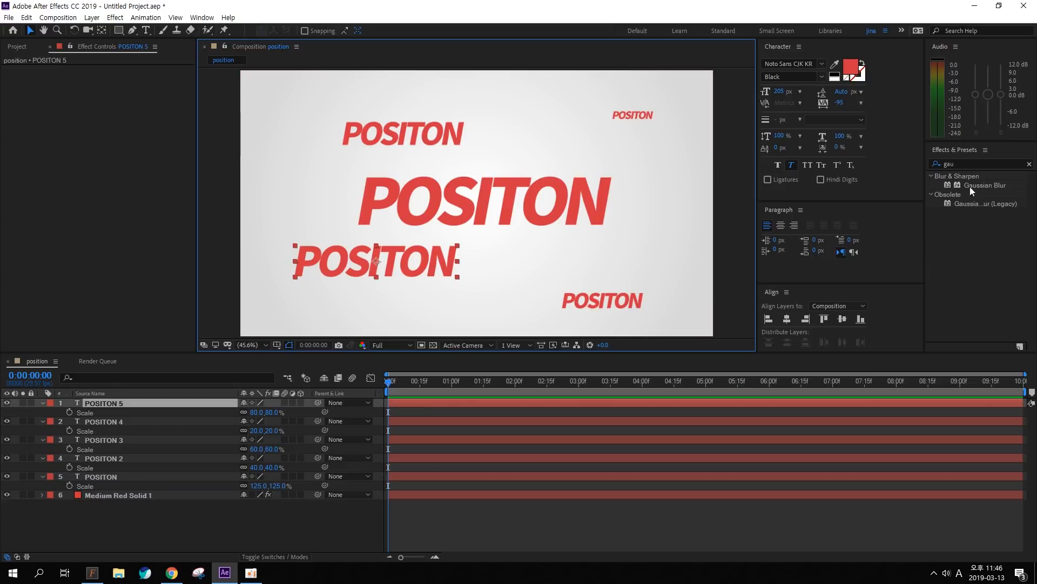
left_click_drag(996, 186, 390, 262)
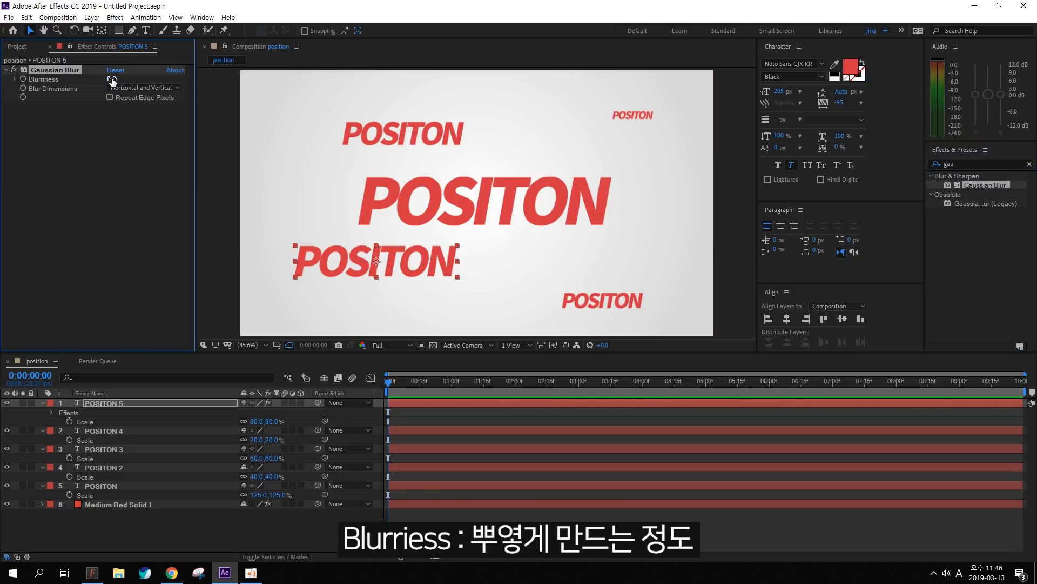
left_click_drag(115, 79, 128, 79)
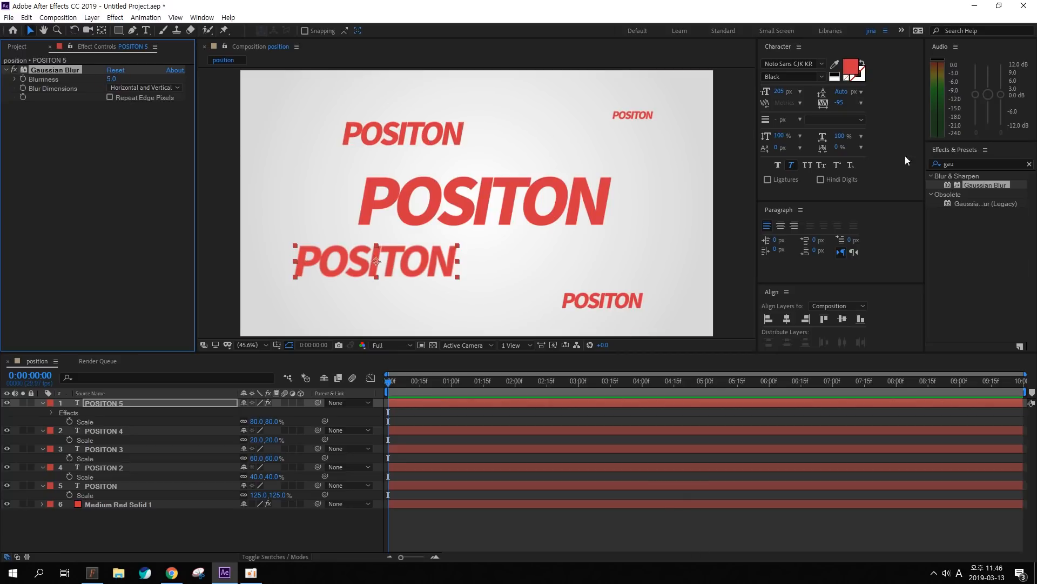
Step: Apply Gaussian Blur to the upper-left text, POSITON 3, with a blurriness of 10
left_click_drag(982, 187, 398, 134)
left_click(112, 79)
type("10")
key("Return")
Step: Apply Gaussian Blur to the lower-right text, POSITON 2, with a blurriness of 15
left_click_drag(978, 186, 620, 303)
left_click(112, 79)
type("15")
key("Return")
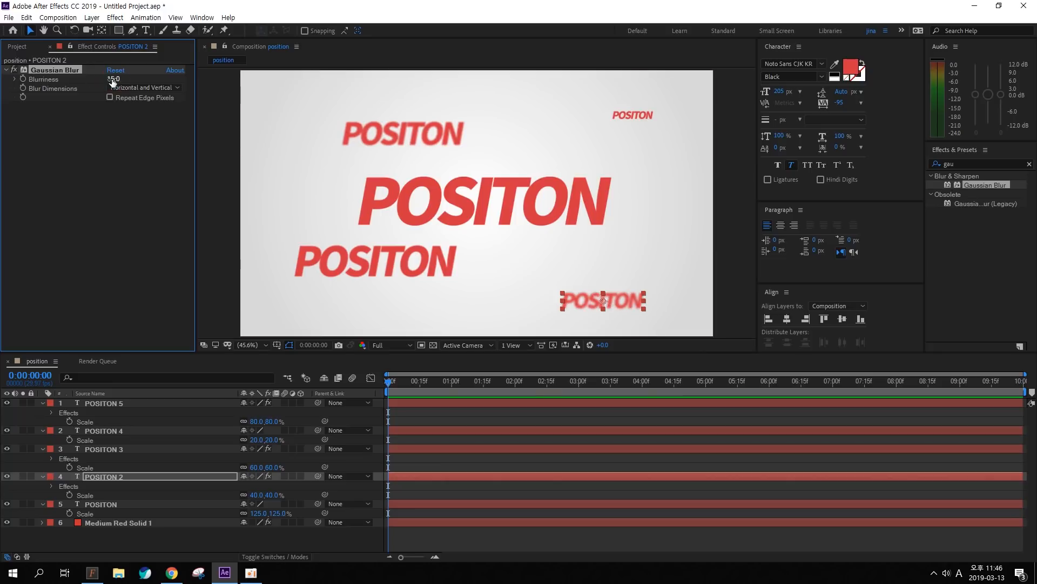
Step: Apply Gaussian Blur to the small upper-right text, POSITON 4, with a blurriness of 20
left_click(633, 115)
left_click_drag(987, 186, 635, 119)
left_click(112, 78)
type("20")
key("Return")
left_click(733, 169)
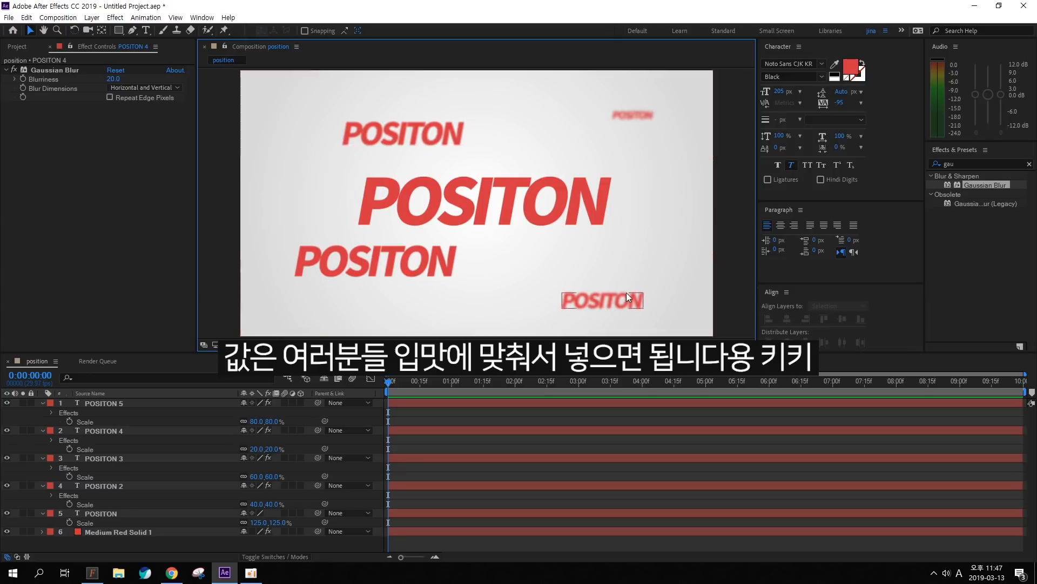
Step: Increase the Gaussian Blur blurriness to 10 on the lower-left text and to 15 on the upper-left text
left_click(379, 263)
left_click(112, 78)
type("10")
key("Return")
left_click(377, 135)
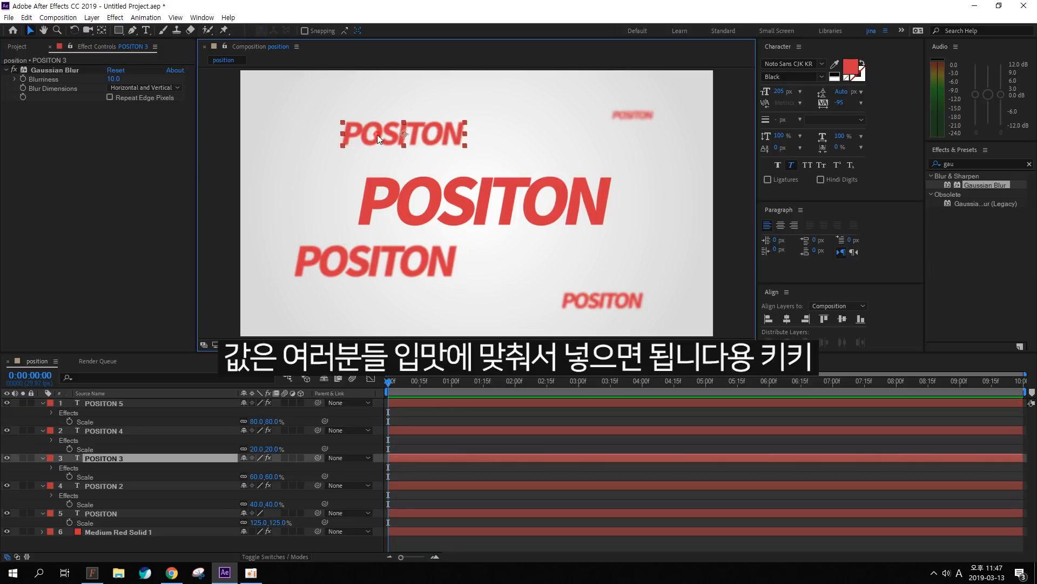
left_click(113, 80)
type("15")
left_click(95, 71)
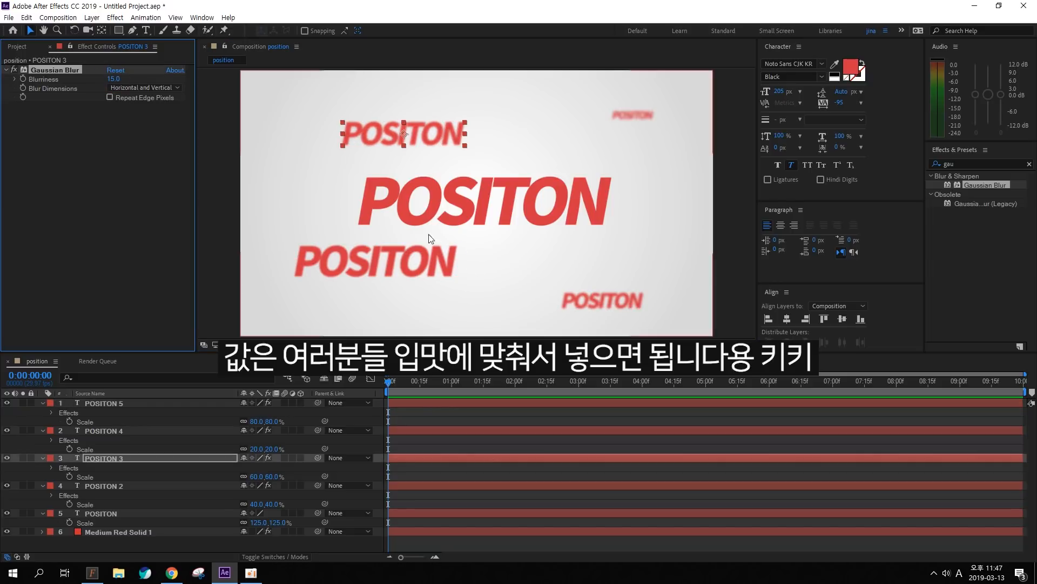
Step: Increase the Gaussian Blur blurriness to 20 on the lower-right text and to 30 on the upper-right text
left_click(586, 300)
left_click(113, 79)
type("2")
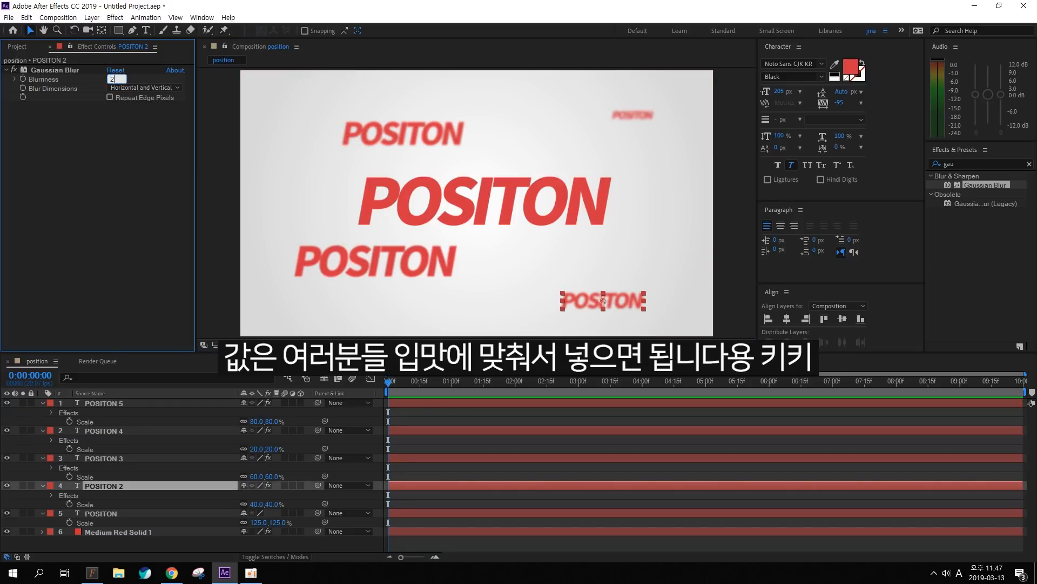
type("0")
key("Return")
left_click(640, 117)
left_click(113, 78)
type("30")
key("Return")
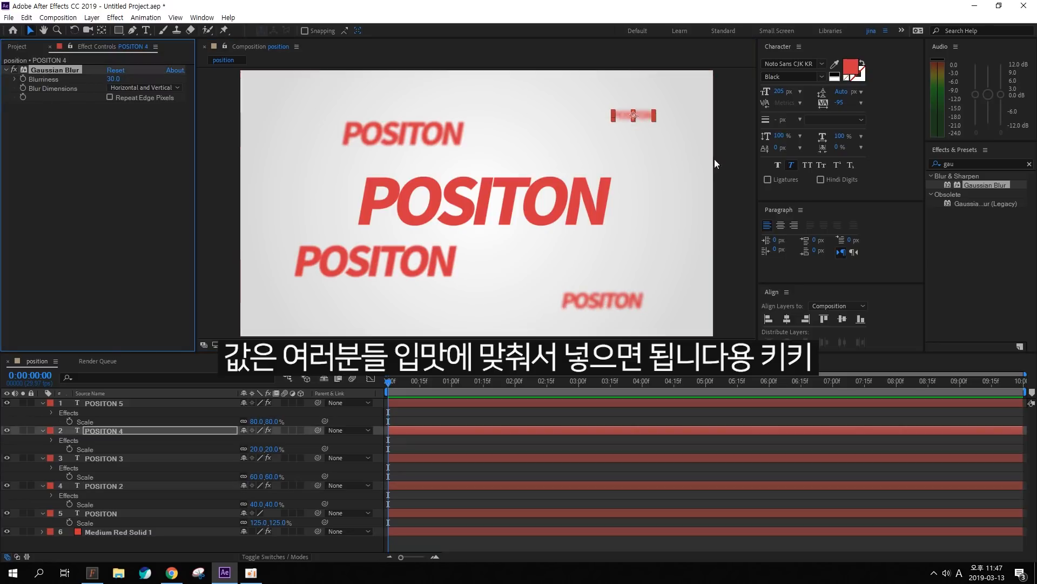
left_click(727, 154)
left_click(436, 253)
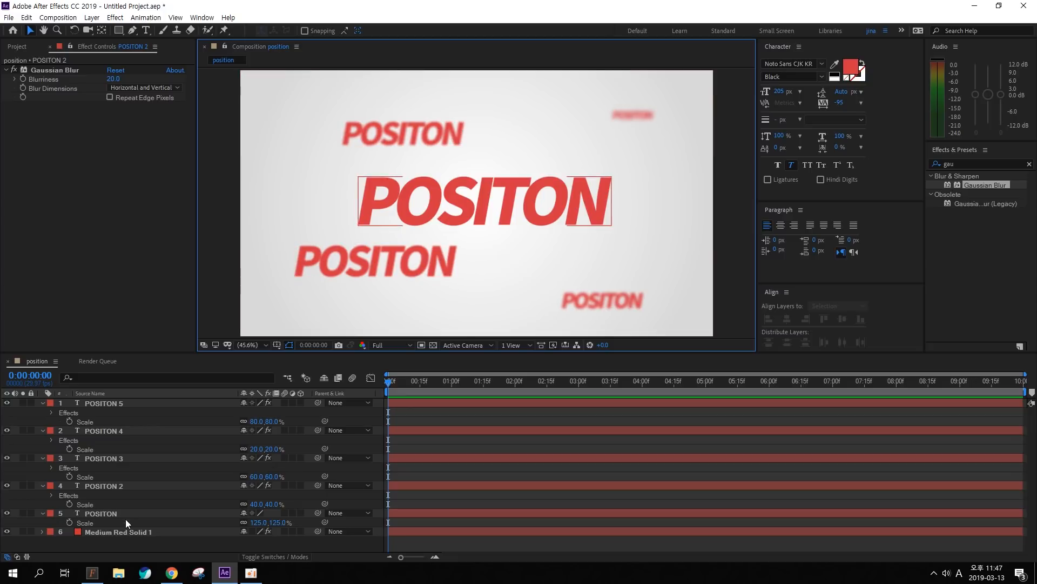
left_click(572, 199)
left_click_drag(628, 190, 617, 201)
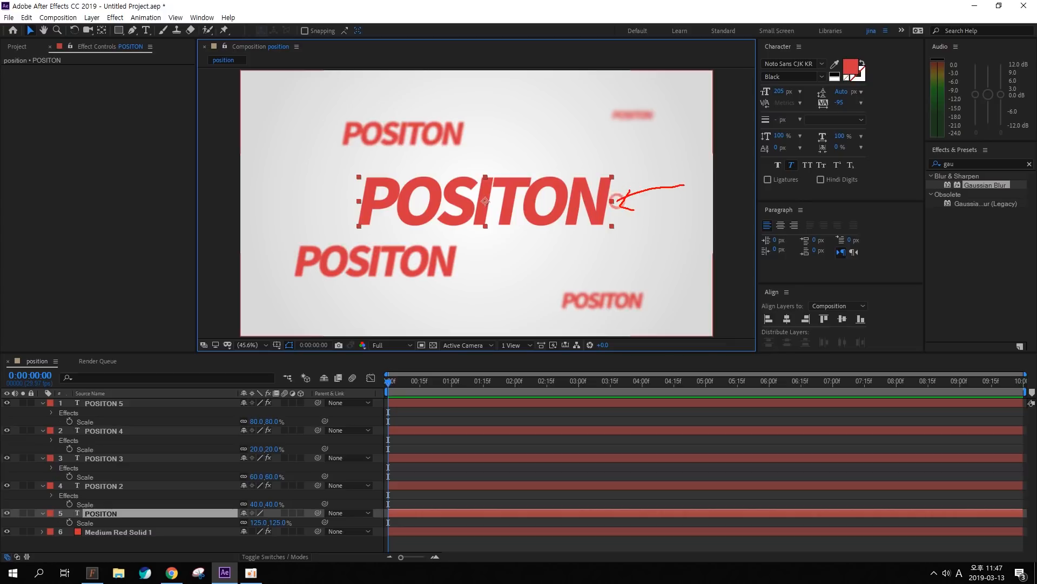
key("Escape")
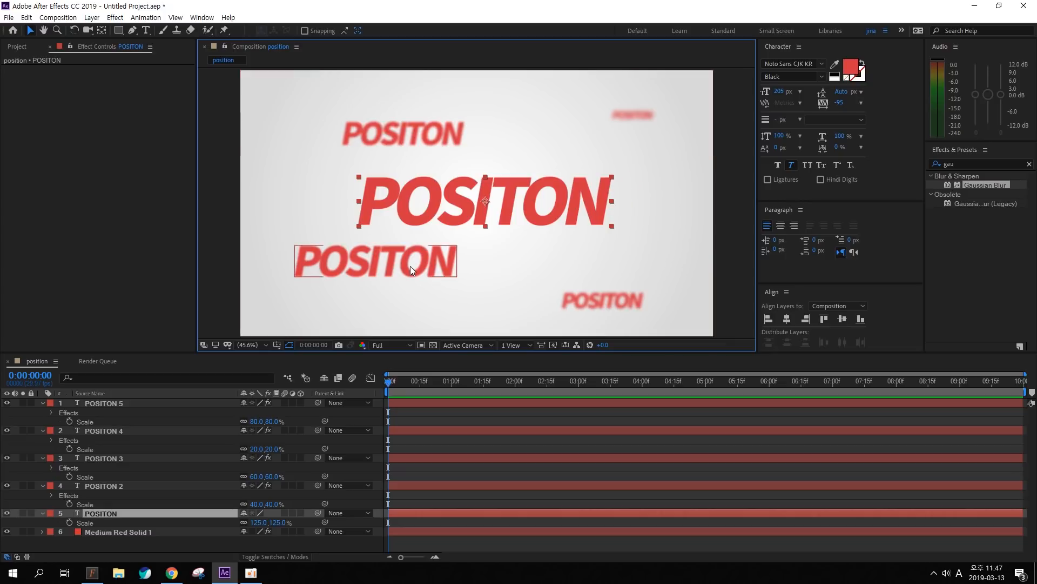
Step: Set the opacity of the lower-left text, POSITON 5, to 80%
left_click(410, 265)
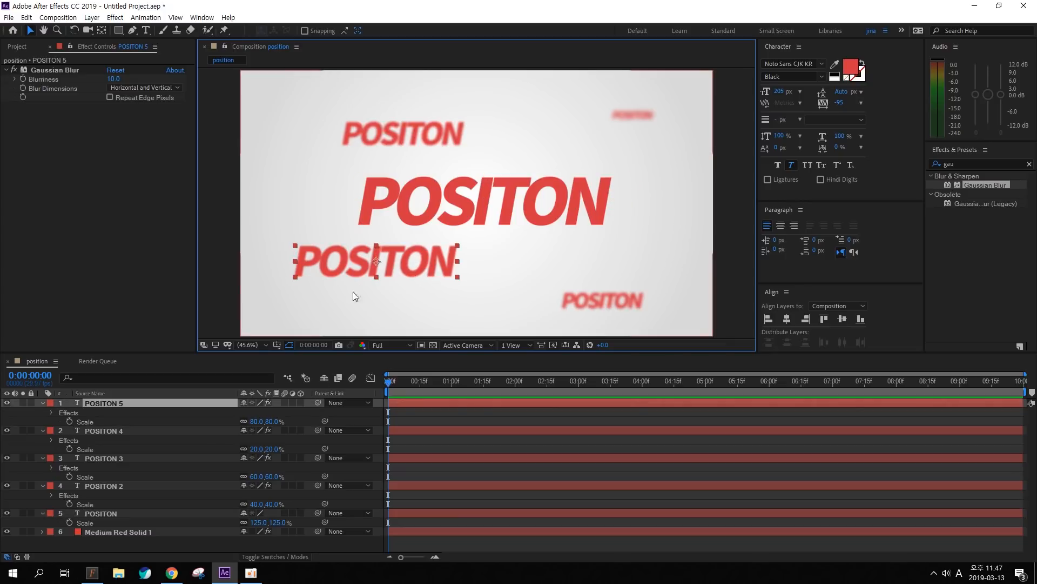
key("t")
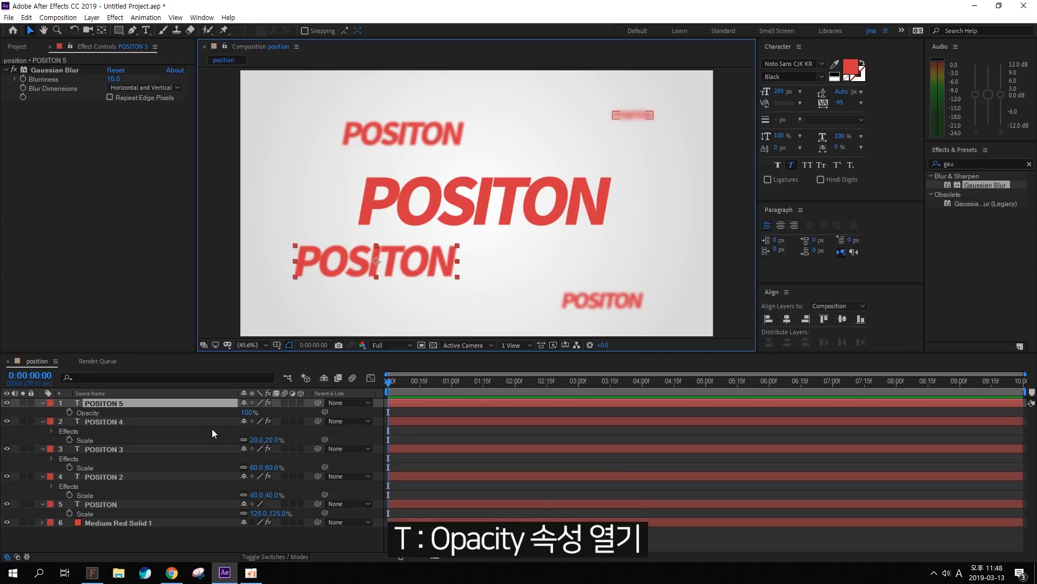
left_click(247, 411)
Step: Set the opacity of the upper-left text, POSITON 3, to 60%
left_click(378, 134)
key("t")
left_click(246, 459)
type("60")
key("Return")
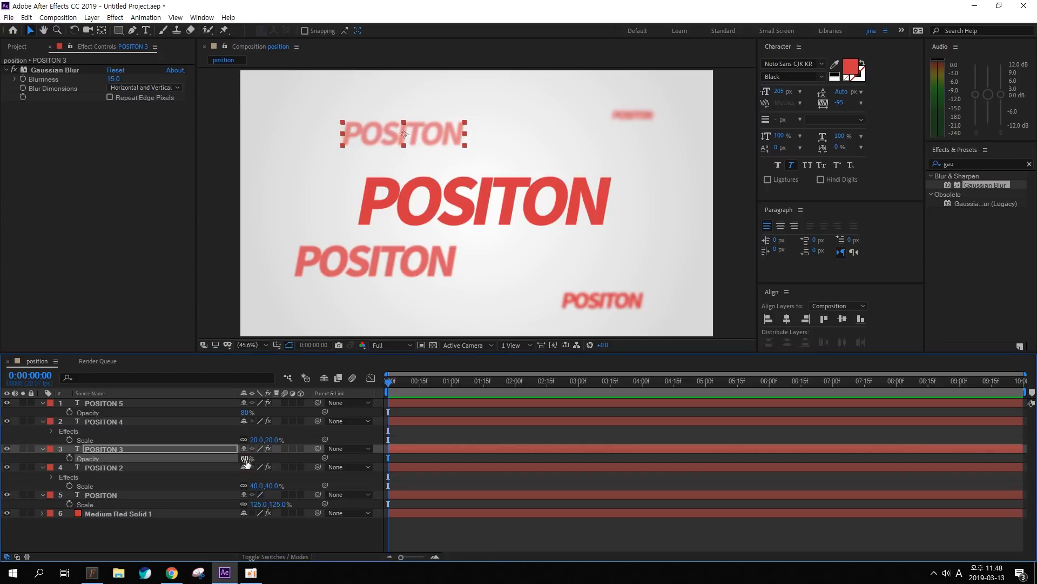
Step: Set the opacity of the lower-right text, POSITON 2, to 40%
left_click(612, 299)
key("t")
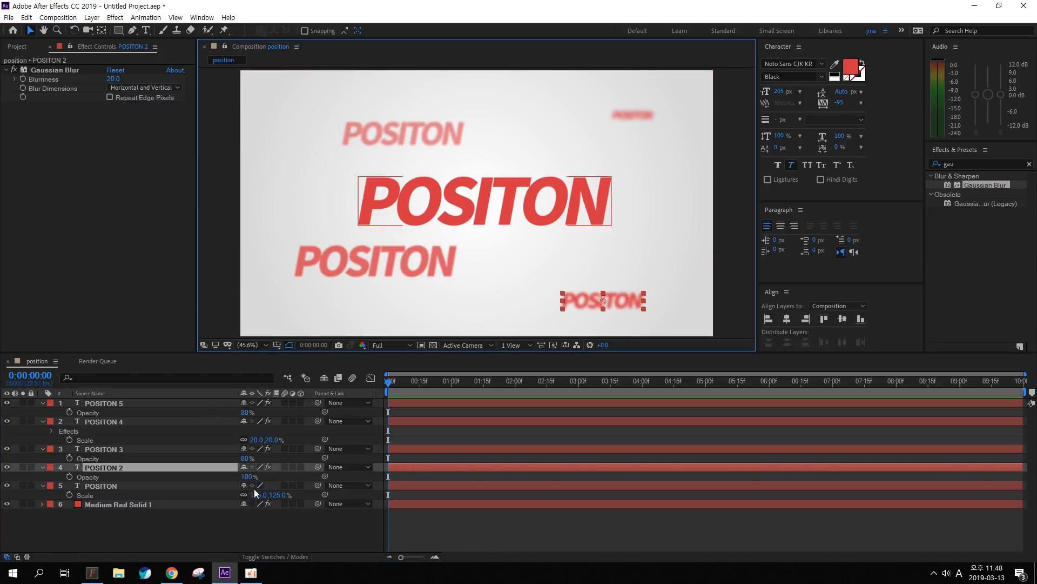
left_click(246, 476)
type("40")
key("Return")
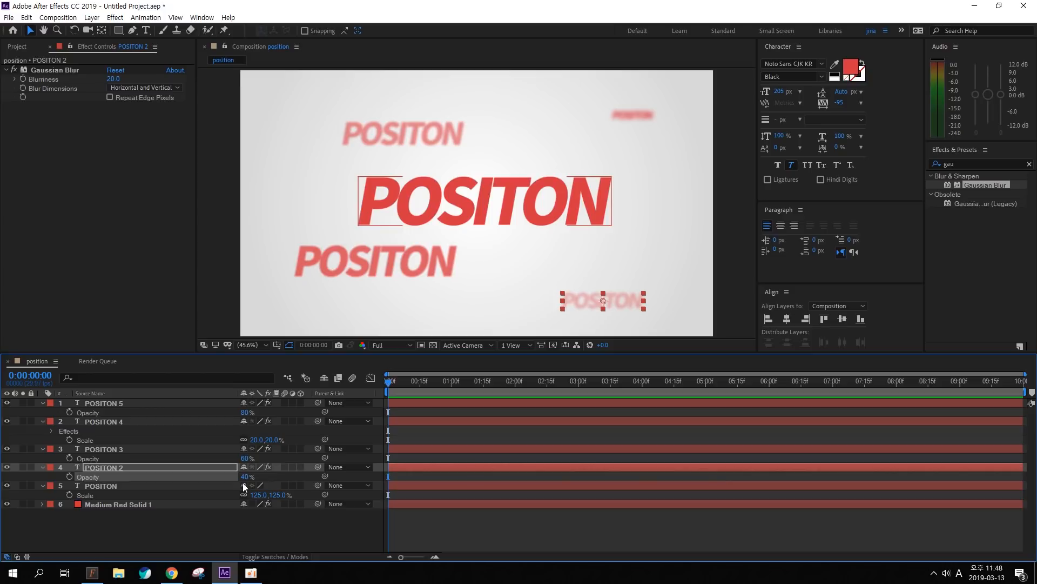
Step: Set the opacity of the upper-right text, POSITON 4, to 25%
left_click(642, 115)
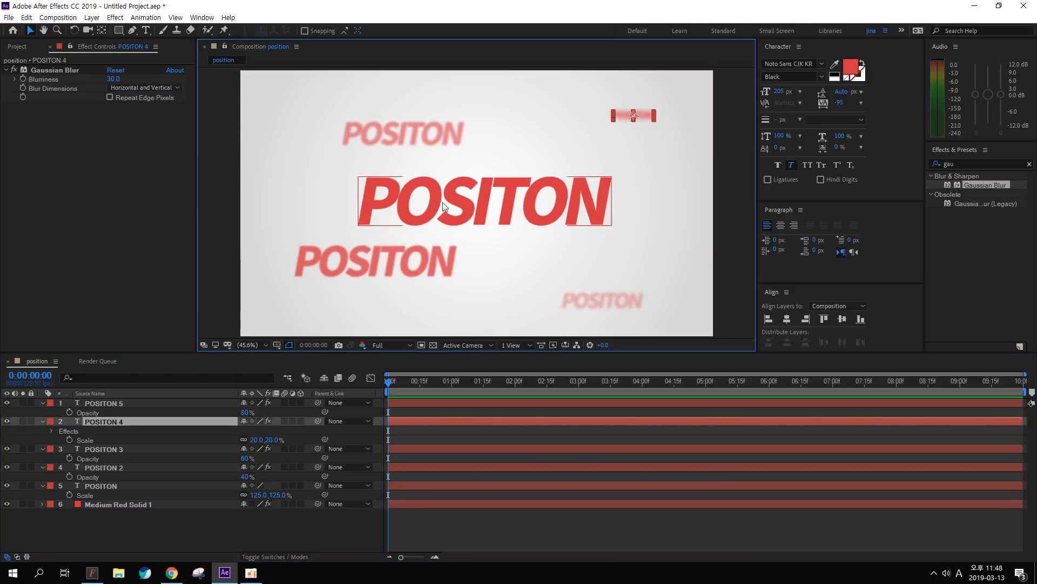
key("t")
left_click(248, 430)
type("25")
key("Return")
left_click(731, 324)
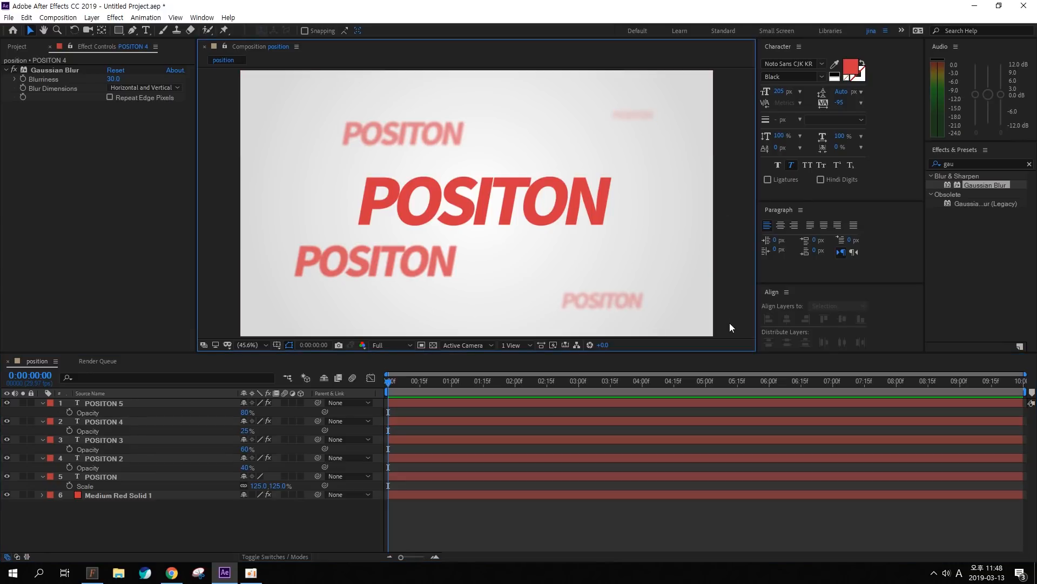
left_click(543, 221)
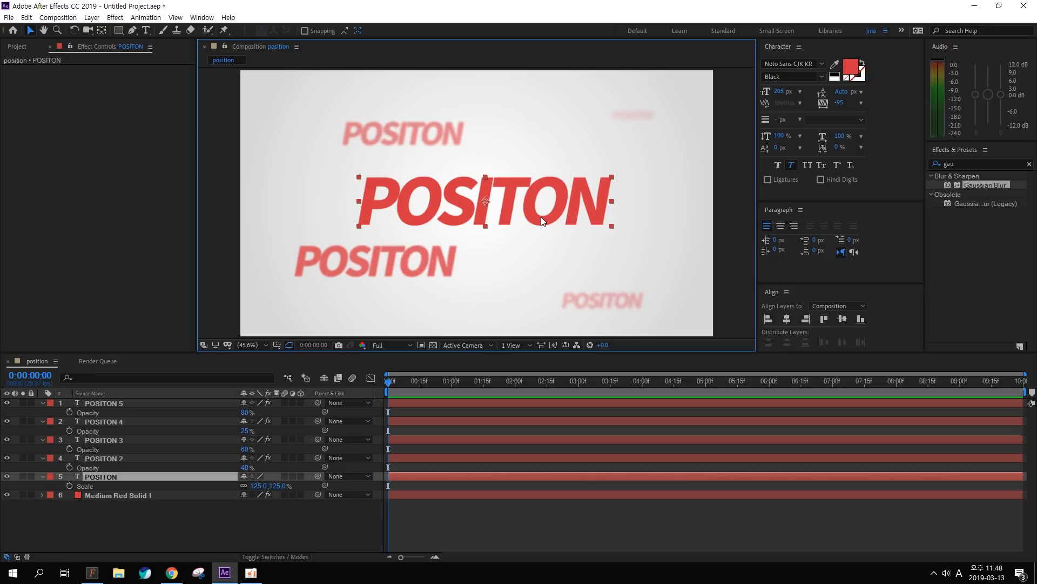
left_click(388, 267)
left_click(410, 136)
left_click(607, 306)
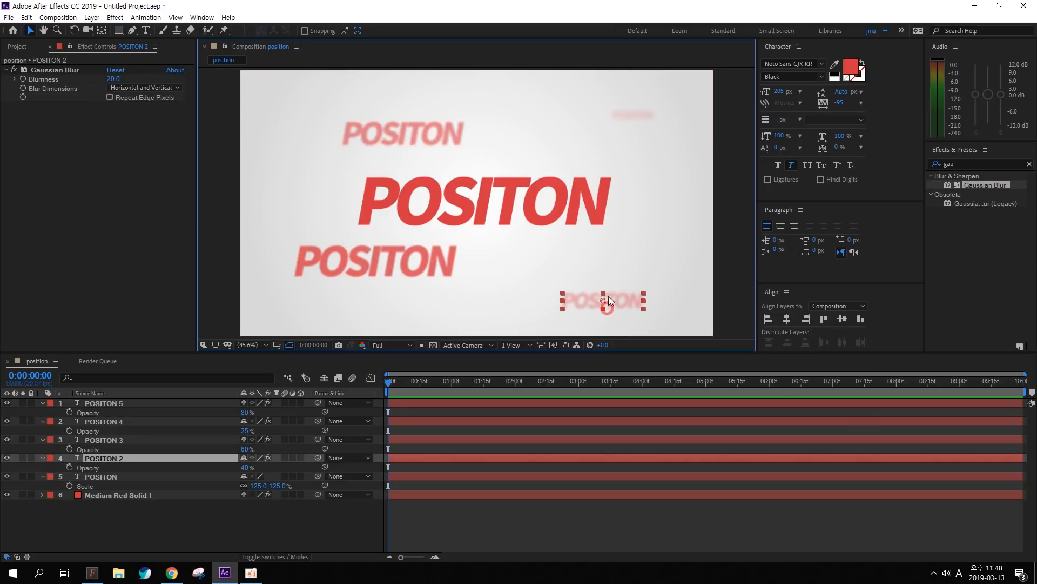
left_click(639, 117)
left_click(722, 163)
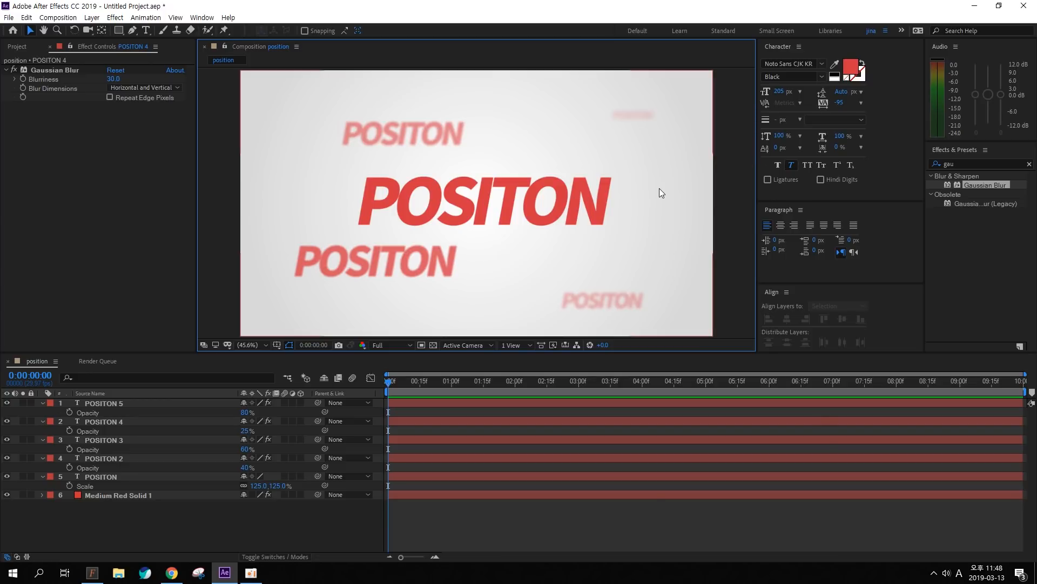
Step: Make the fill colour of the centre POSITON text a slightly more vivid red
left_click(491, 210)
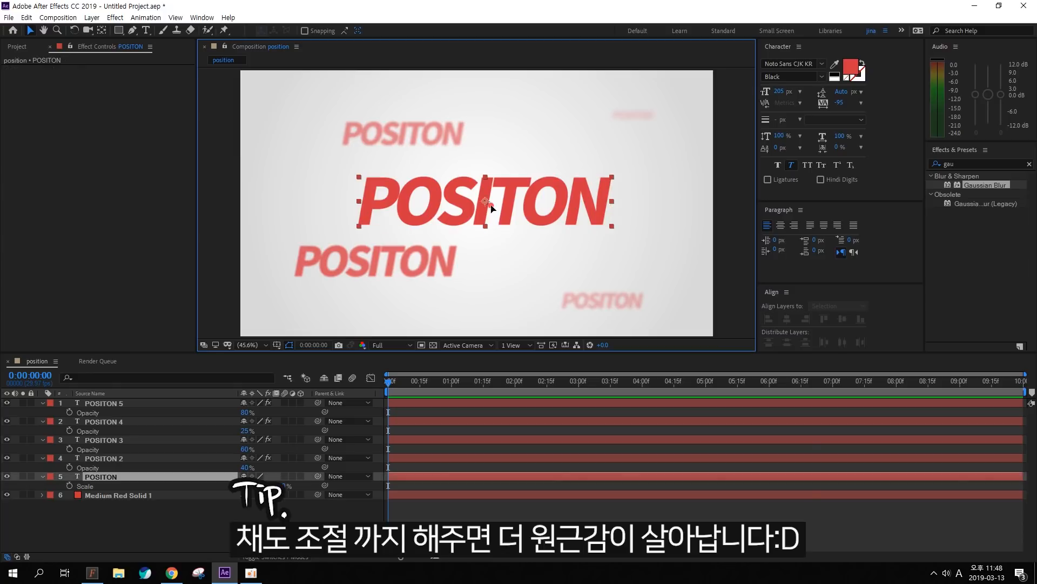
left_click(851, 66)
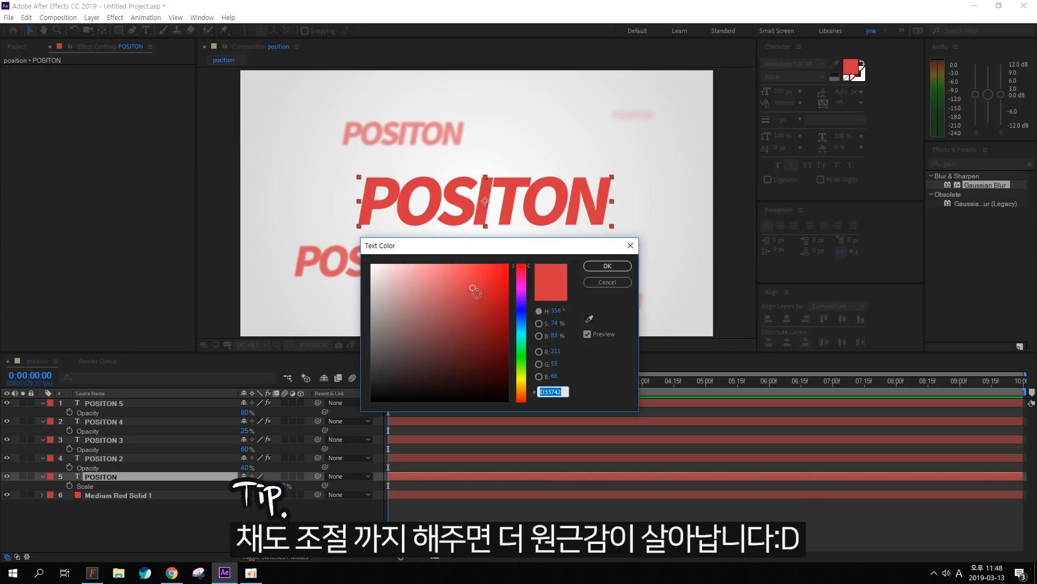
key("Return")
Step: Change the fill colour of the lower-left text, POSITON 5, to a darker, less saturated red
left_click(377, 257)
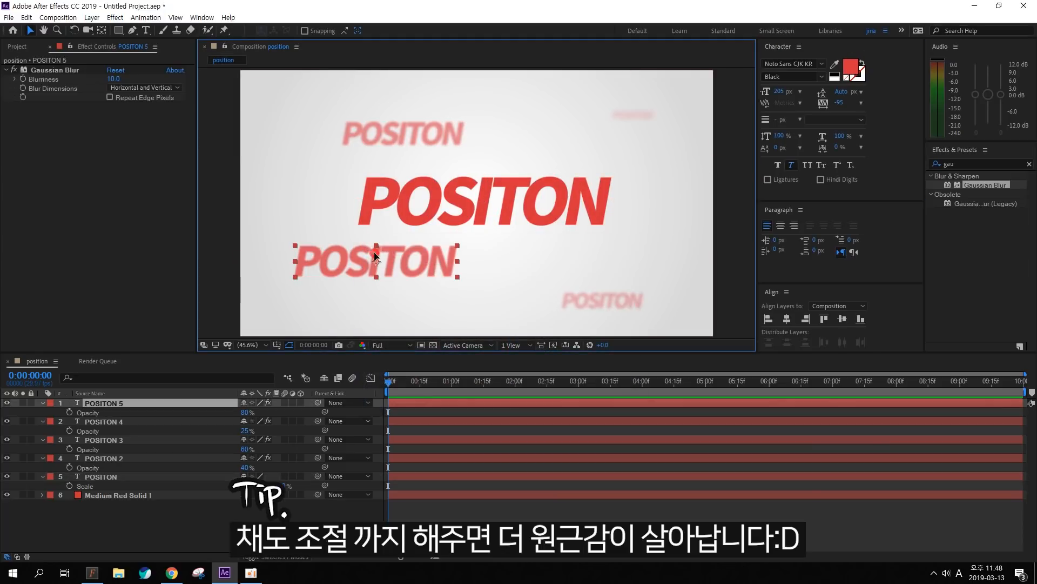
left_click(851, 67)
left_click_drag(484, 291, 466, 299)
key("Return")
Step: Reduce the saturation of the fill colour on the upper-left text, POSITON 3
left_click(428, 133)
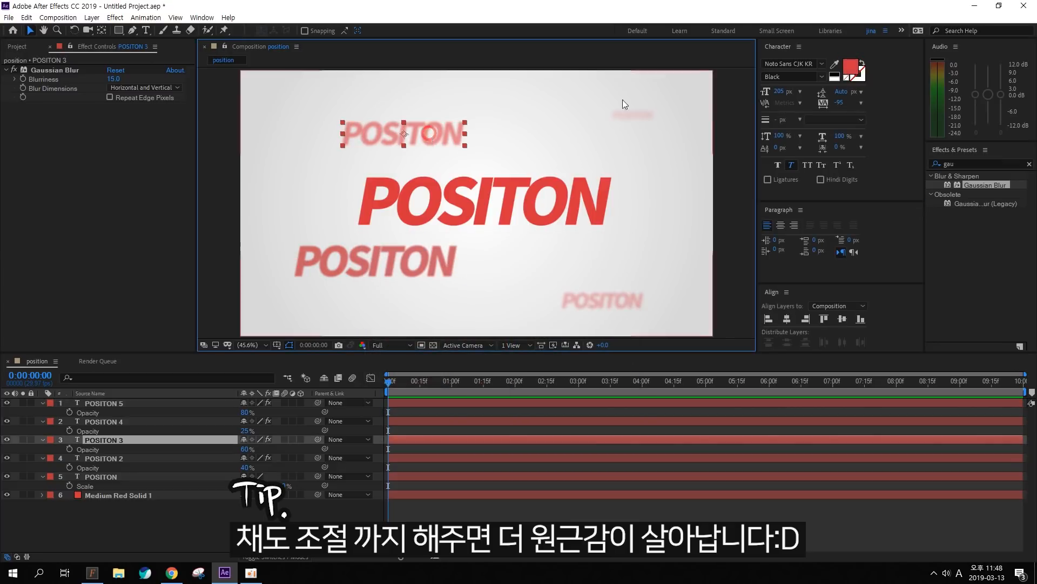
left_click(851, 71)
left_click_drag(477, 287, 472, 289)
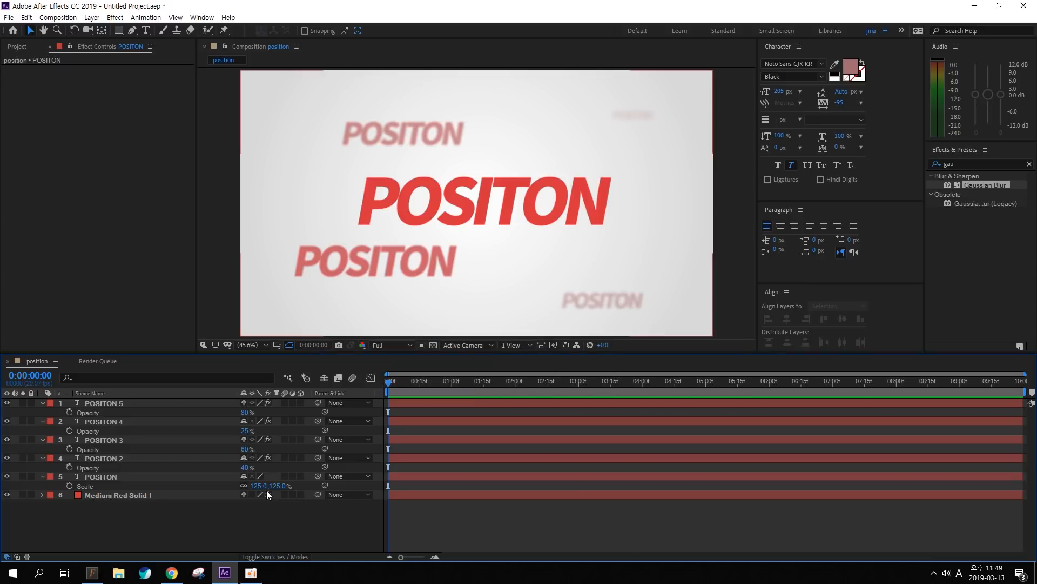
mouse_move(214, 215)
left_mouse_down()
mouse_move(130, 242)
mouse_move(197, 249)
left_mouse_up()
left_click_drag(310, 110, 320, 139)
mouse_move(264, 259)
left_mouse_down()
mouse_move(281, 257)
mouse_move(256, 278)
left_mouse_up()
left_click_drag(566, 304, 553, 288)
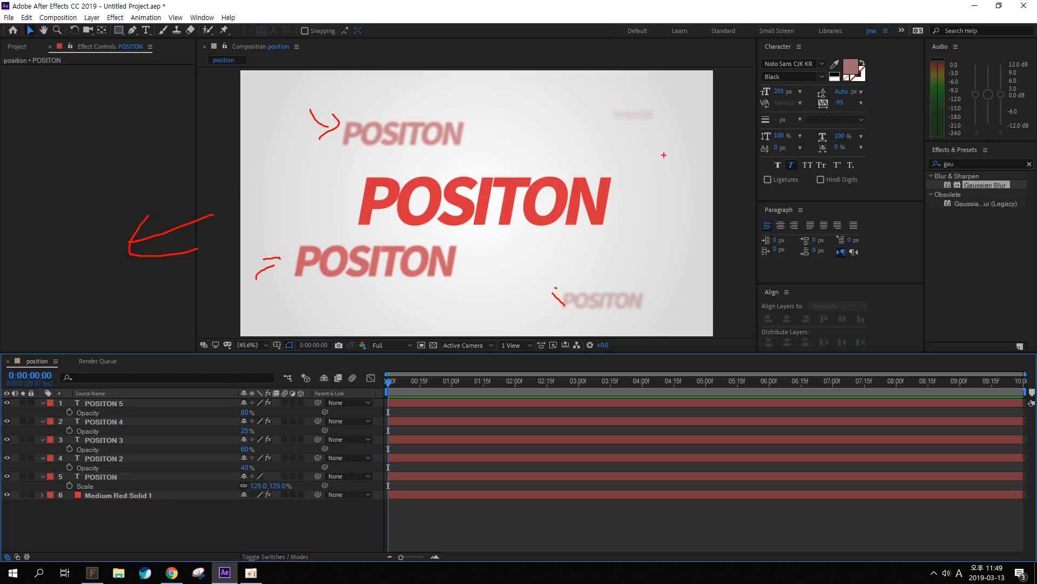
key("Escape")
Step: Move the lower-left text out past the composition's left edge and the centre text out past its right edge
left_click(432, 516)
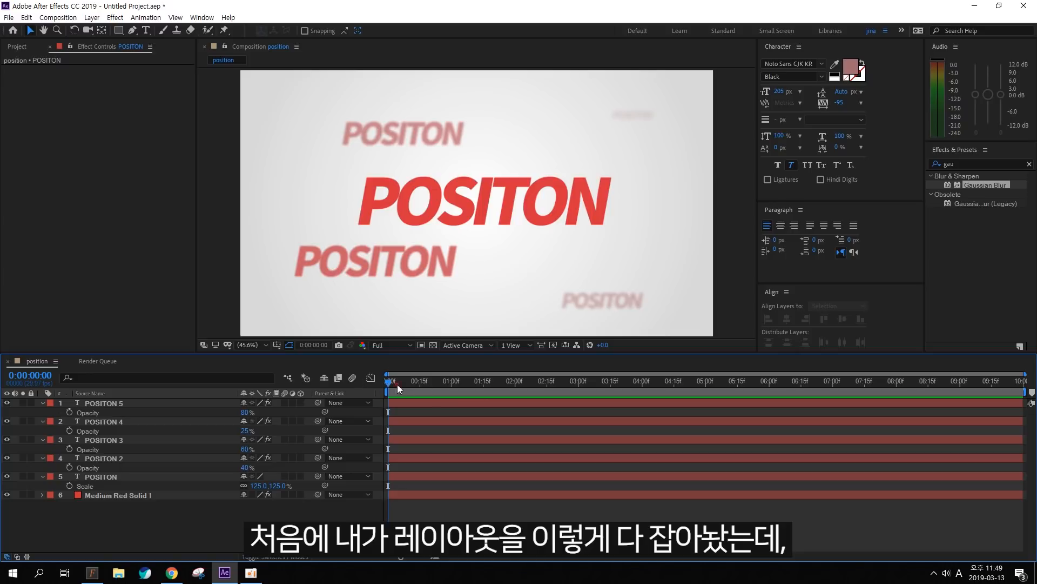
left_click_drag(429, 261, 188, 262)
left_click_drag(493, 186, 876, 192)
Step: At 0:00:02:17, bring the lower-left and centre texts back into the composition near its middle
left_click_drag(392, 384, 551, 382)
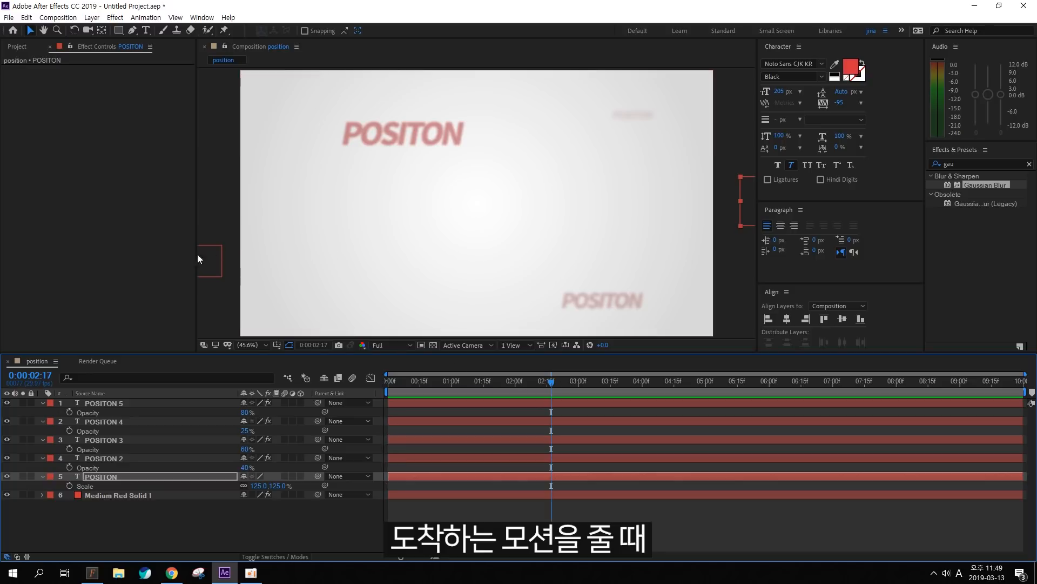
left_click_drag(206, 267, 515, 267)
left_click_drag(603, 216, 357, 213)
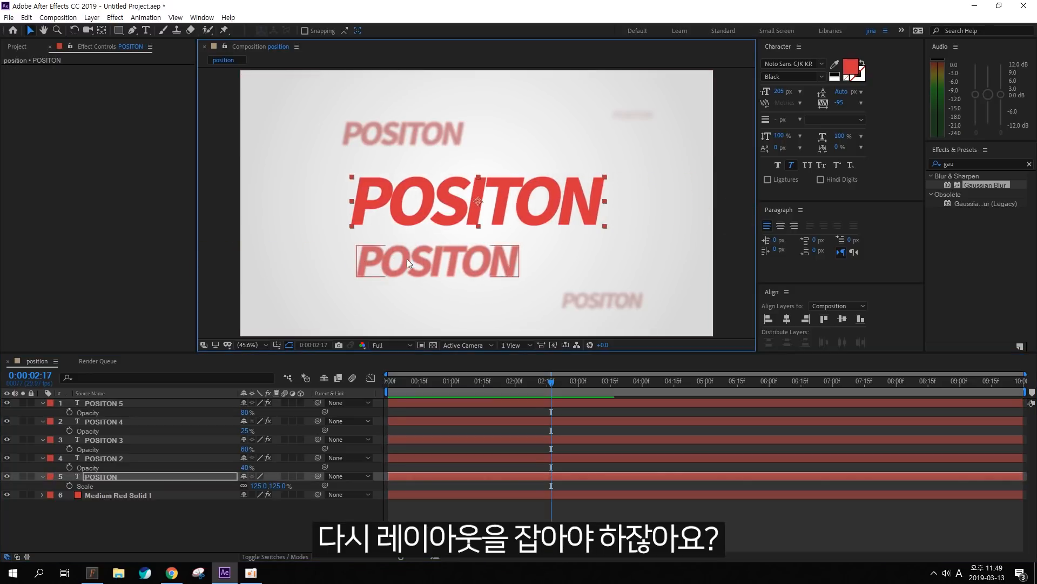
left_click_drag(404, 259, 369, 258)
left_click(554, 199)
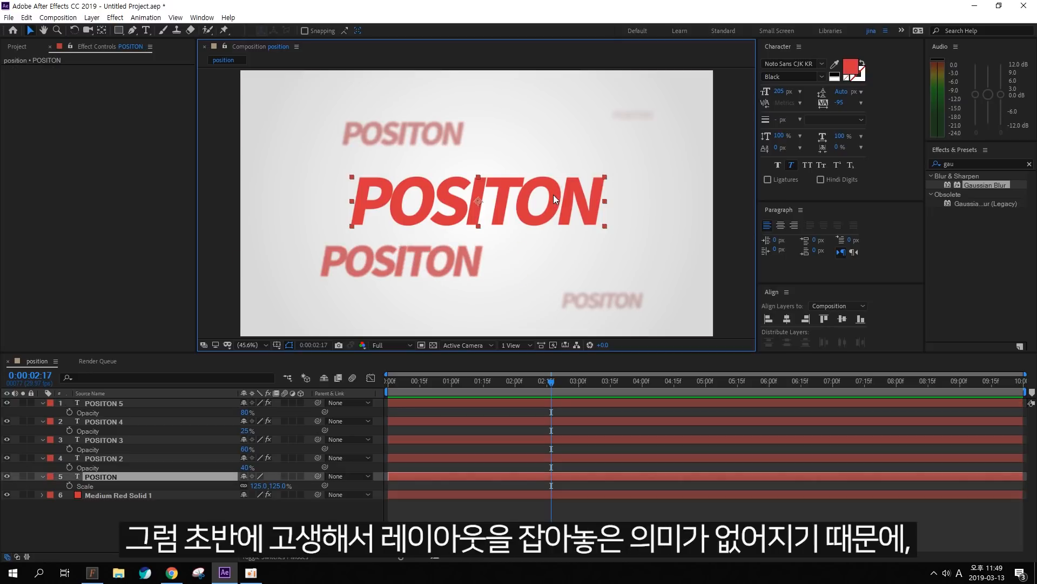
Step: Nudge the lower-left text, POSITON 5, slightly upward and return the current time to 0:00:00:00
left_click_drag(454, 262, 452, 255)
left_click_drag(546, 383, 363, 383)
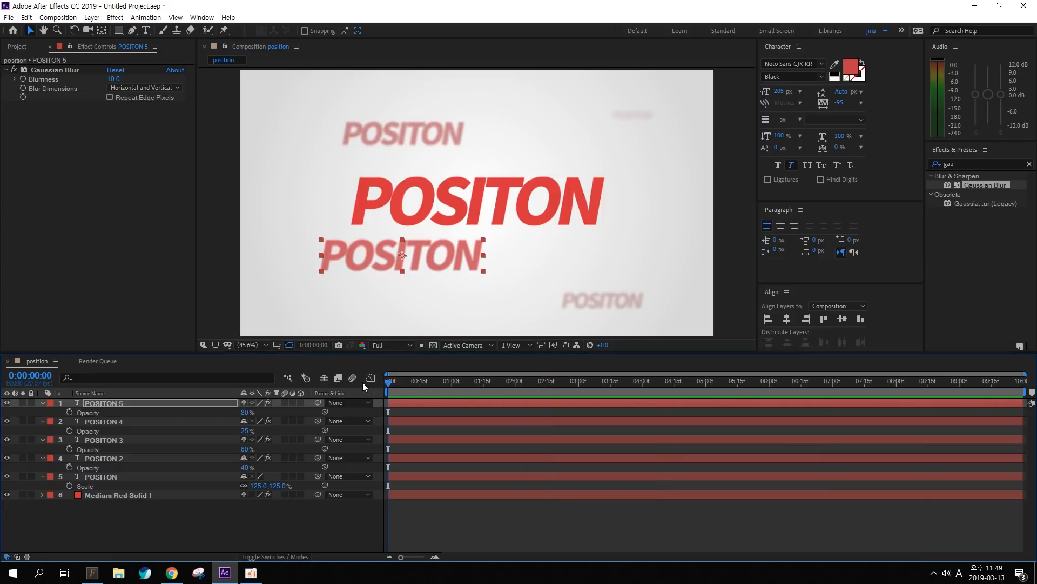
left_click_drag(394, 387, 451, 386)
left_click(503, 201)
left_click(449, 128)
left_click(633, 115, "shift")
left_click(611, 307, "shift")
left_click(611, 307, "shift")
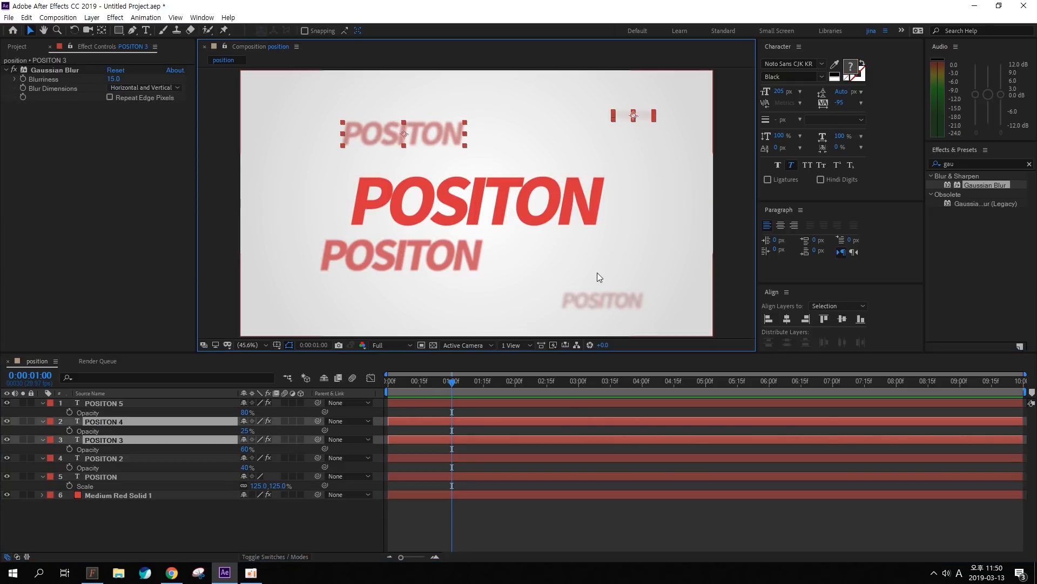
left_click_drag(443, 382, 388, 381)
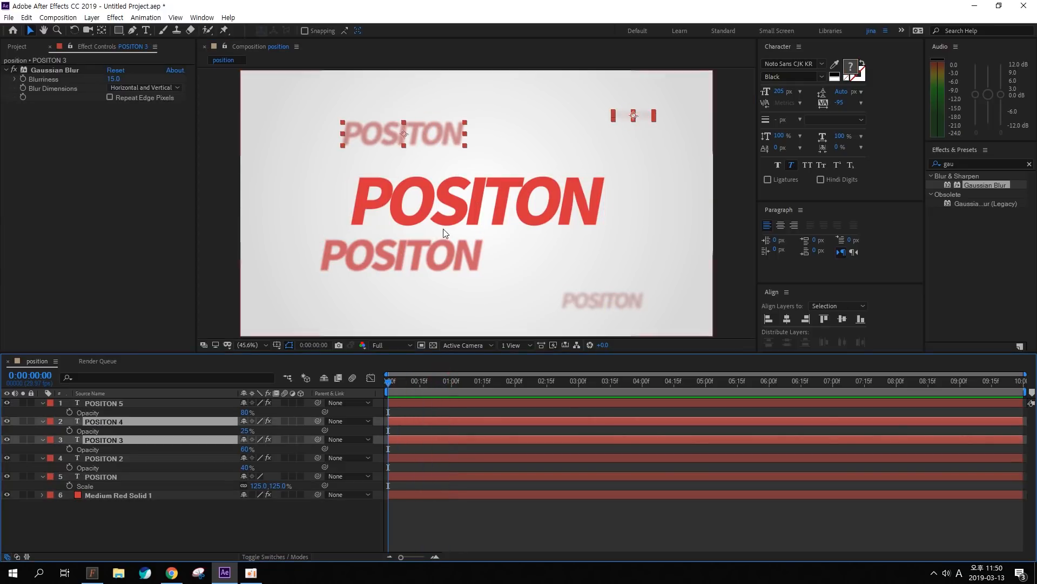
key("F2")
mouse_move(390, 382)
left_mouse_down()
mouse_move(424, 382)
mouse_move(384, 380)
mouse_move(394, 558)
mouse_move(430, 355)
left_mouse_up()
key("Escape")
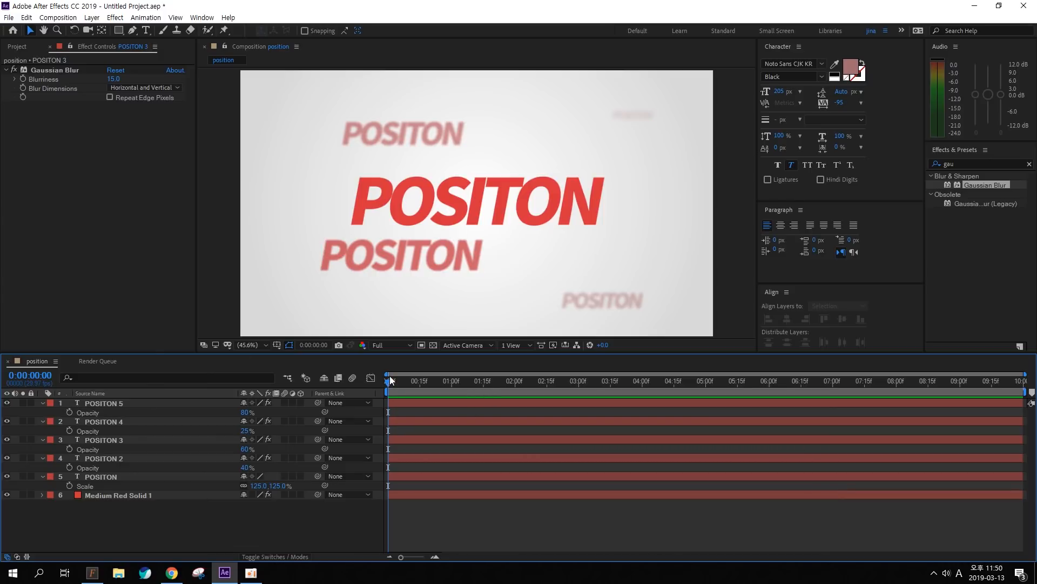
Step: Move the current time to 0:00:00:16 and open the Go to Time dialog
left_click_drag(390, 375, 423, 382)
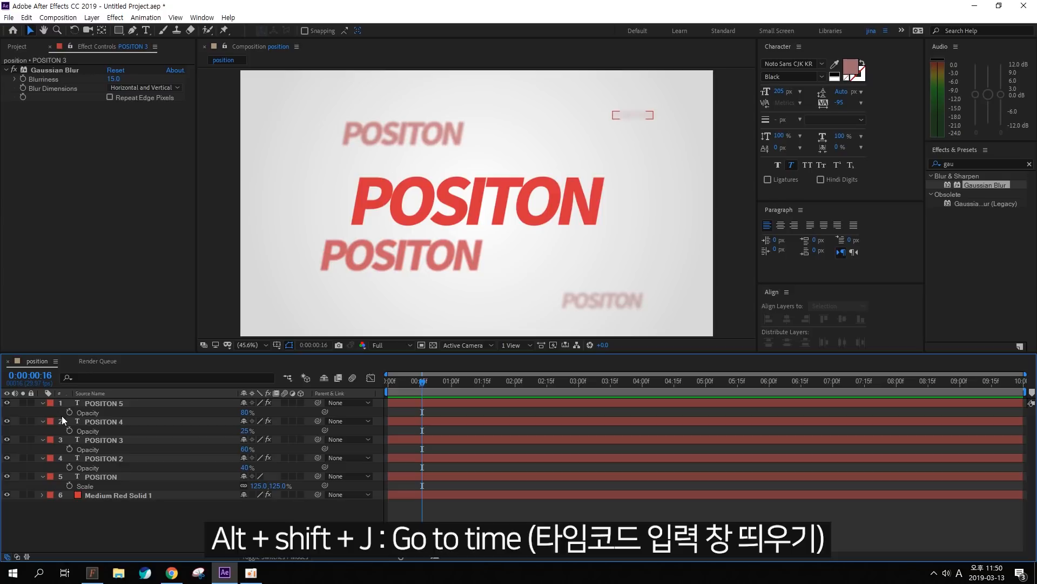
key("alt+shift+j")
left_click_drag(624, 324, 439, 229)
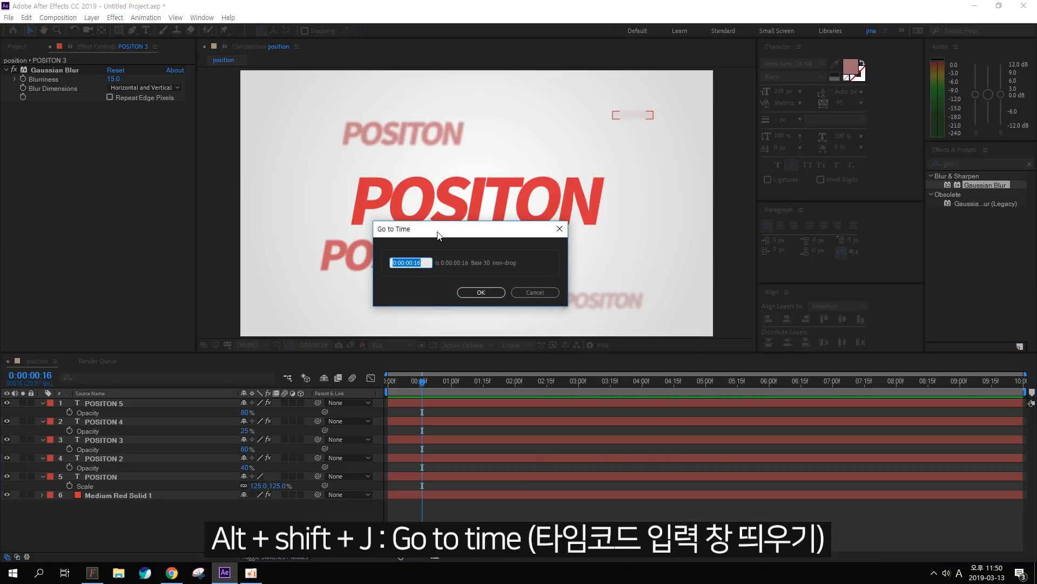
left_click_drag(454, 273, 408, 328)
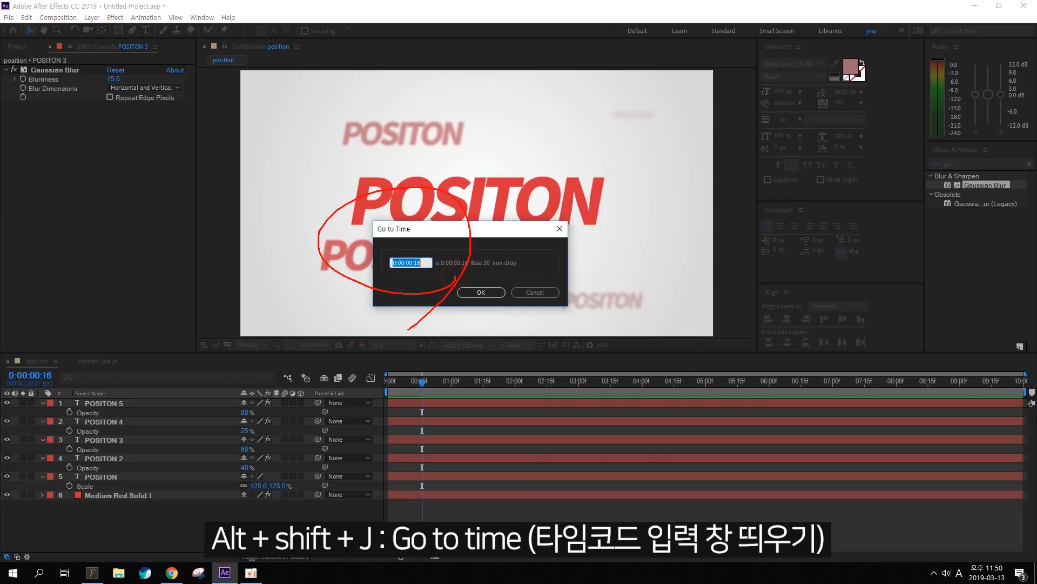
key("Escape")
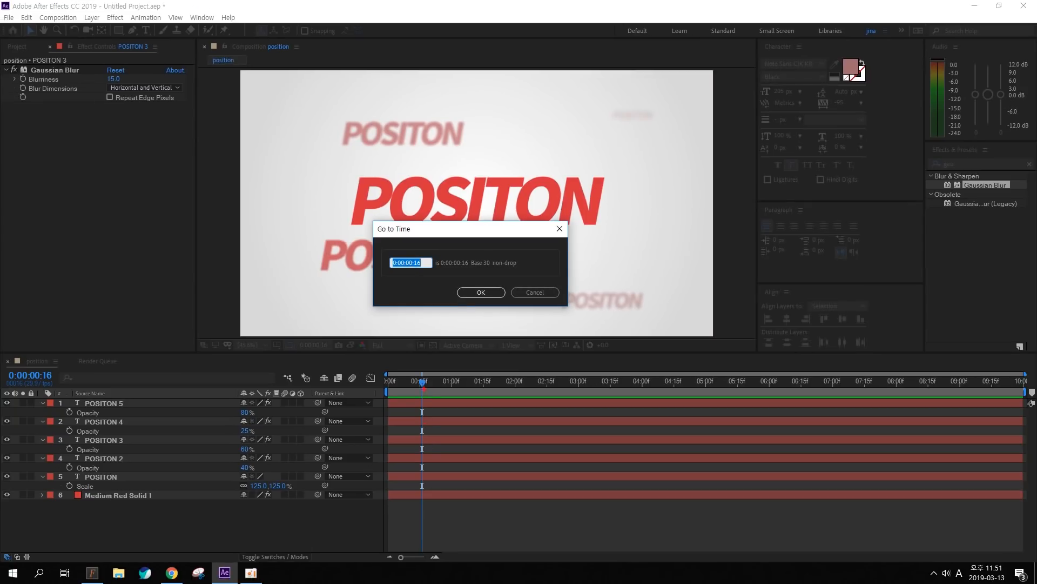
mouse_move(418, 390)
left_mouse_down()
mouse_move(435, 371)
mouse_move(419, 392)
left_mouse_up()
key("Escape")
left_click_drag(431, 271, 419, 280)
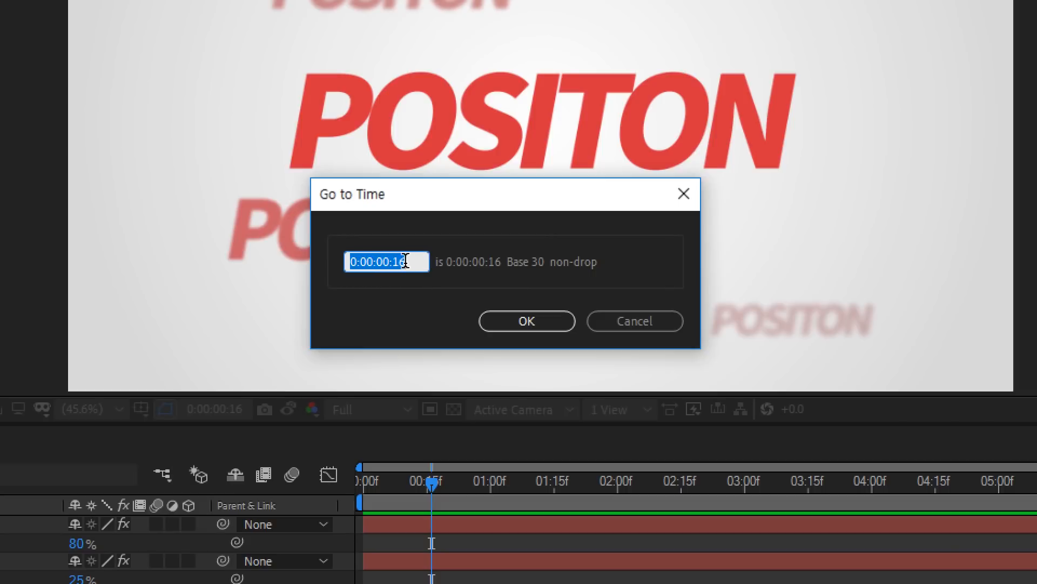
Step: Try editing the timecode digits in the Go to Time dialog
left_click(406, 261)
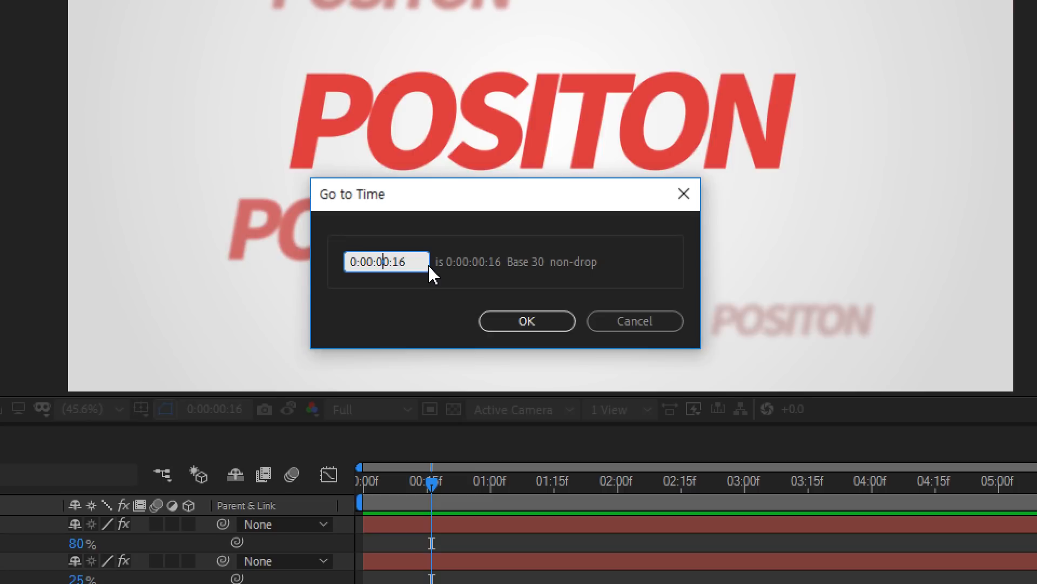
key("BackSpace")
type("1")
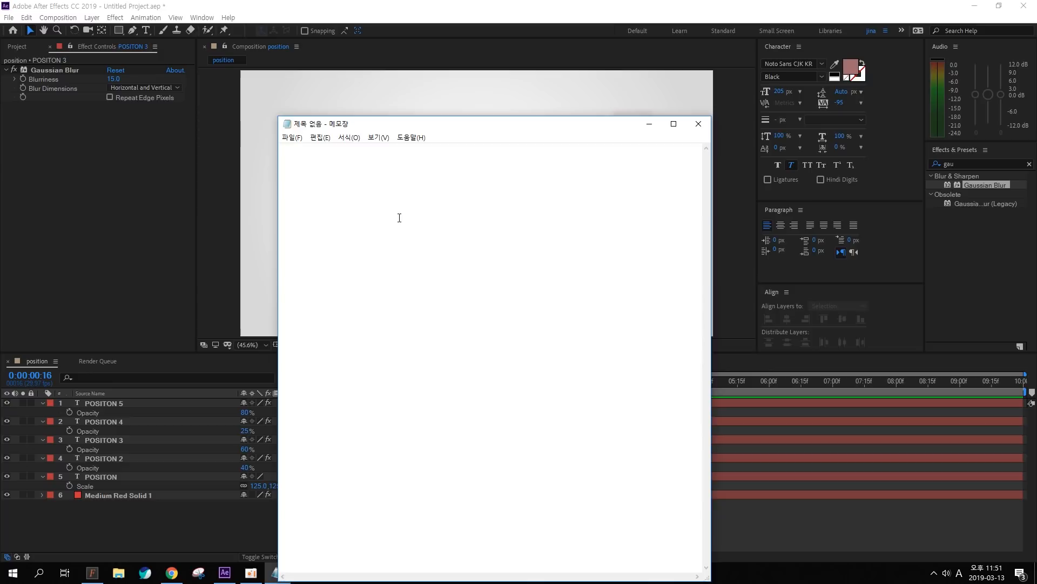
Step: In a blank Notepad document, write the timecode 0;00;00;00 and, below it, the unit line 시;분;초;프레임
type("0;00;00;00")
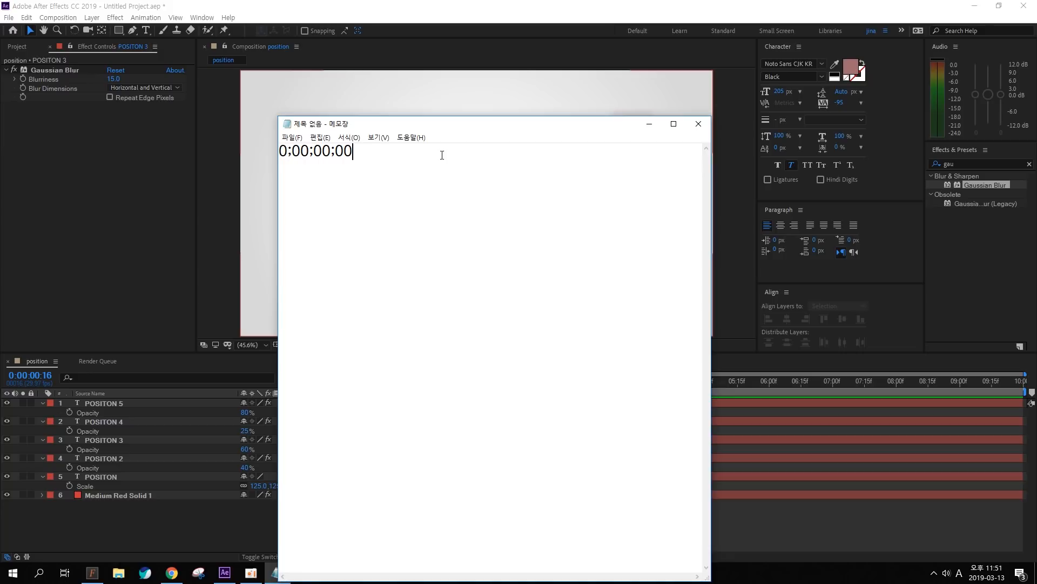
key("Return")
key("Hangul")
type("시'")
type("분;")
type("초;프레임")
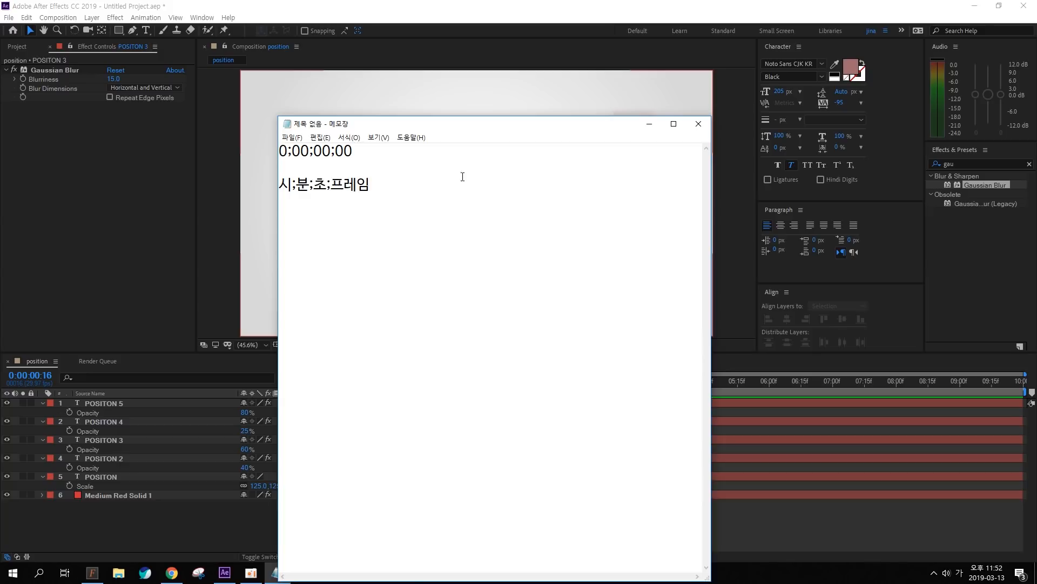
Step: Add the one-second example 0;00;01;00 <-1초 below the unit line, followed by the short form 0000
left_click(405, 196)
type("0;00;01;00 <-1초")
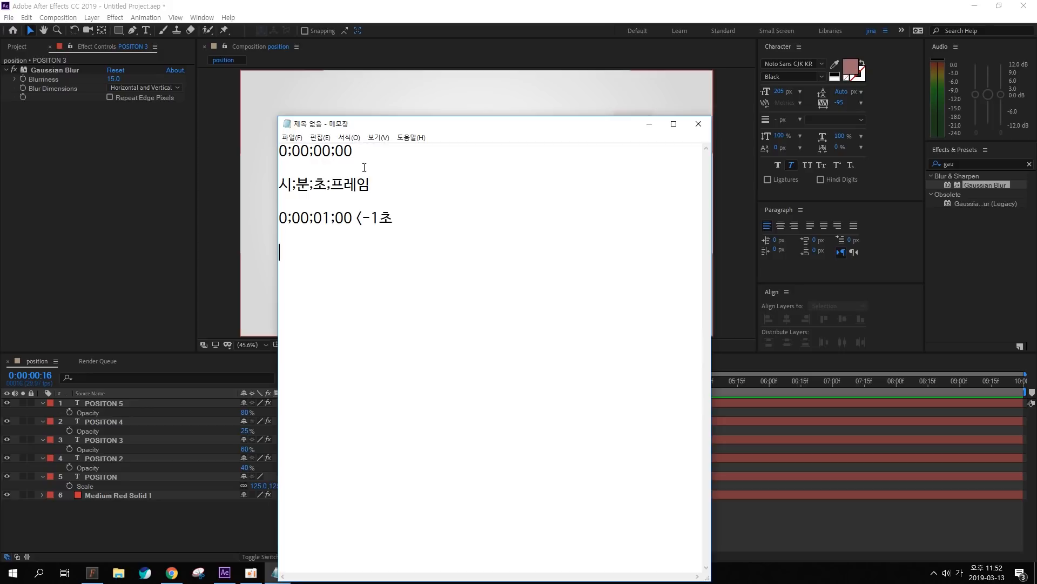
left_click_drag(317, 217, 364, 218)
left_click(363, 217)
left_click(319, 248)
type("0000  ")
Step: List the short-form entries 1초 : 0100, 2초 : 0200 and 2초 15프레임 : 0215 below 0000
type("1초 : ")
type("0100 ")
type("2초 : ")
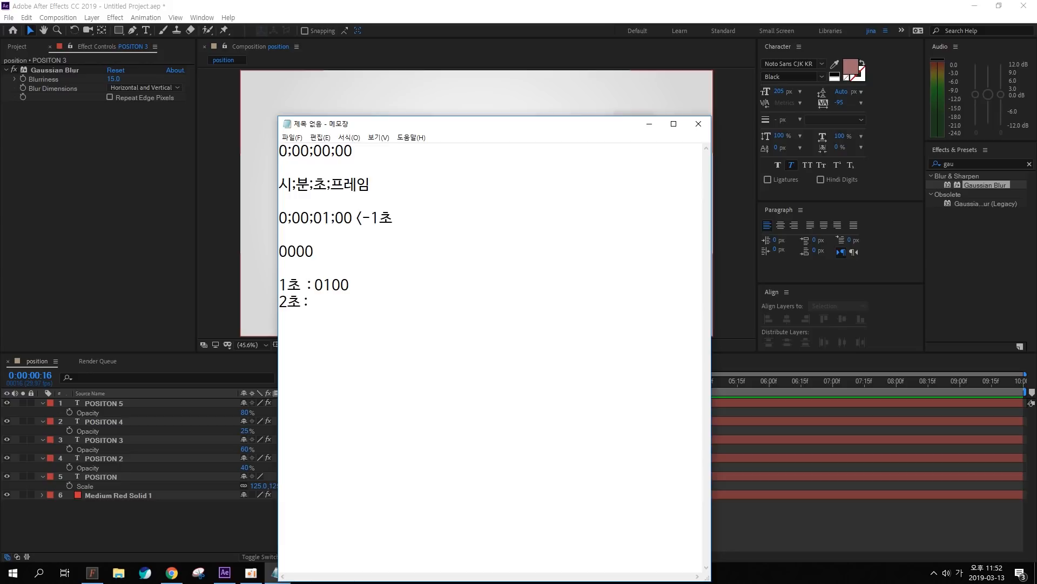
type("0200")
key("Return")
type("2초 15프레임 : ")
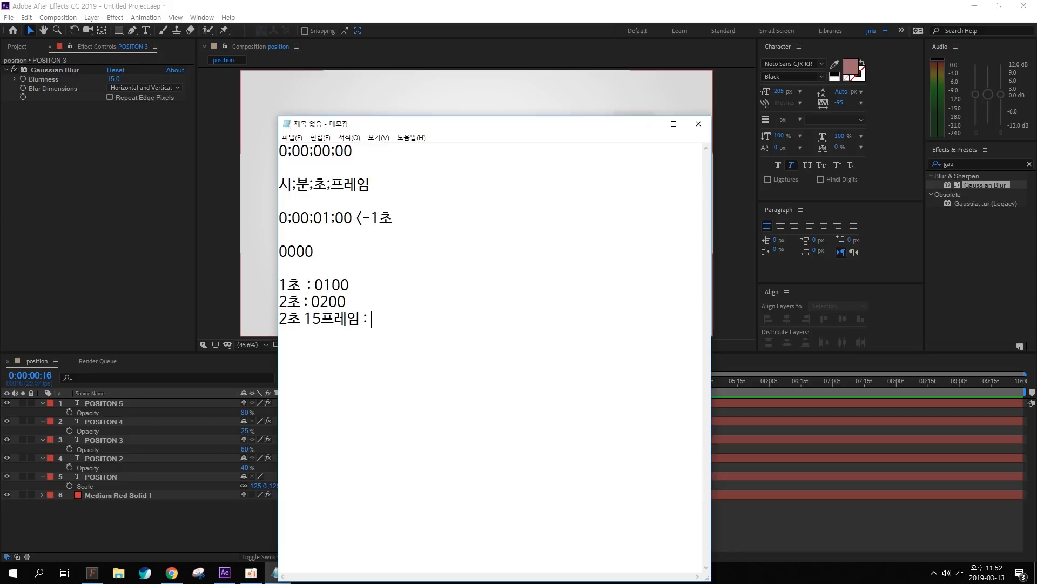
type("0215")
Step: Extend the list with the minute examples 1분 2초 15프레임 : 010215 and 1분 15초 : 011500
key("Return")
type("1분 2")
type("초 15프레임 : ")
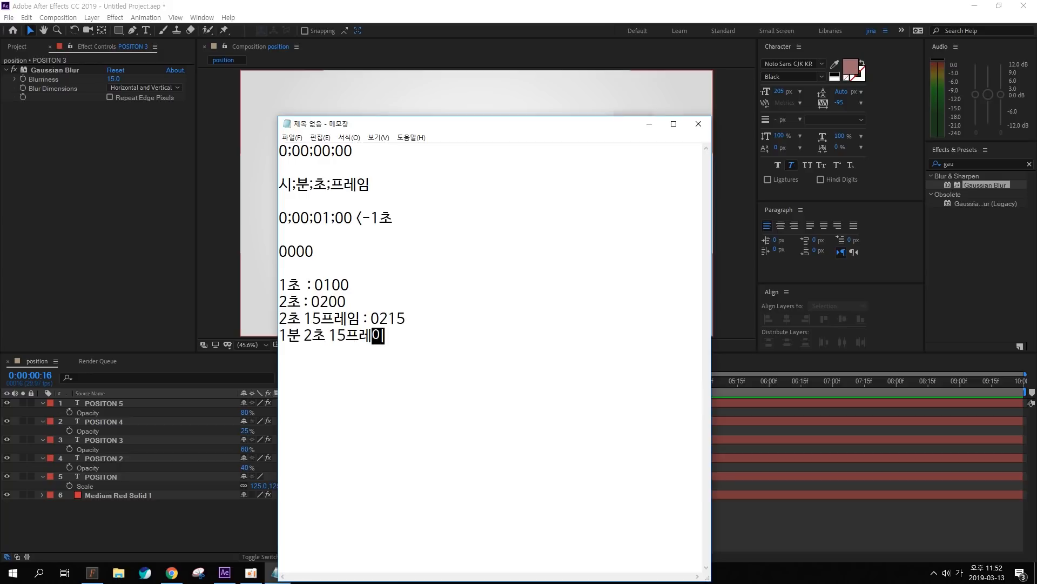
type("01021")
type("5")
key("Return")
type("1분")
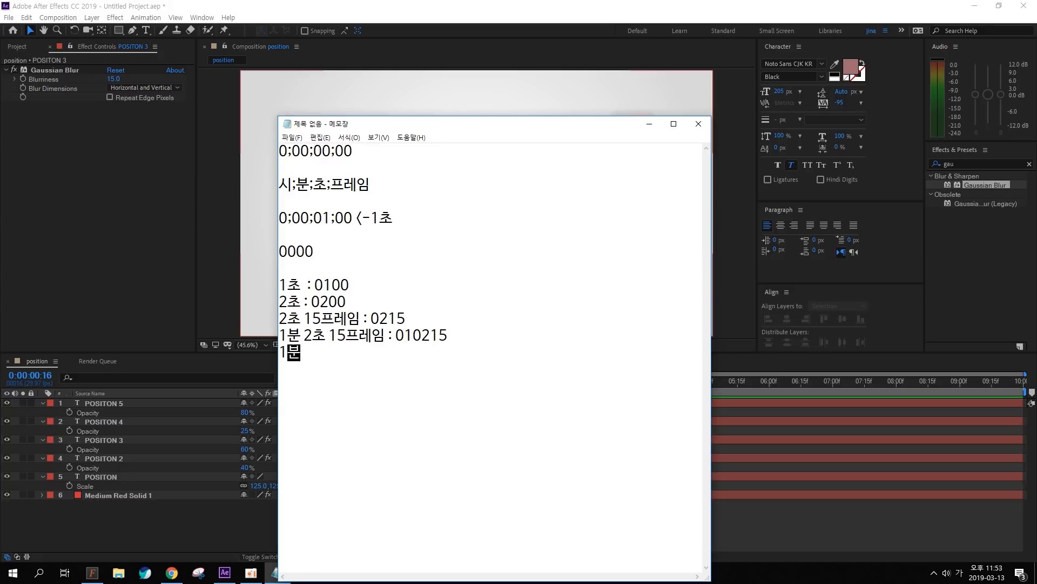
type(" 15초 : 011500")
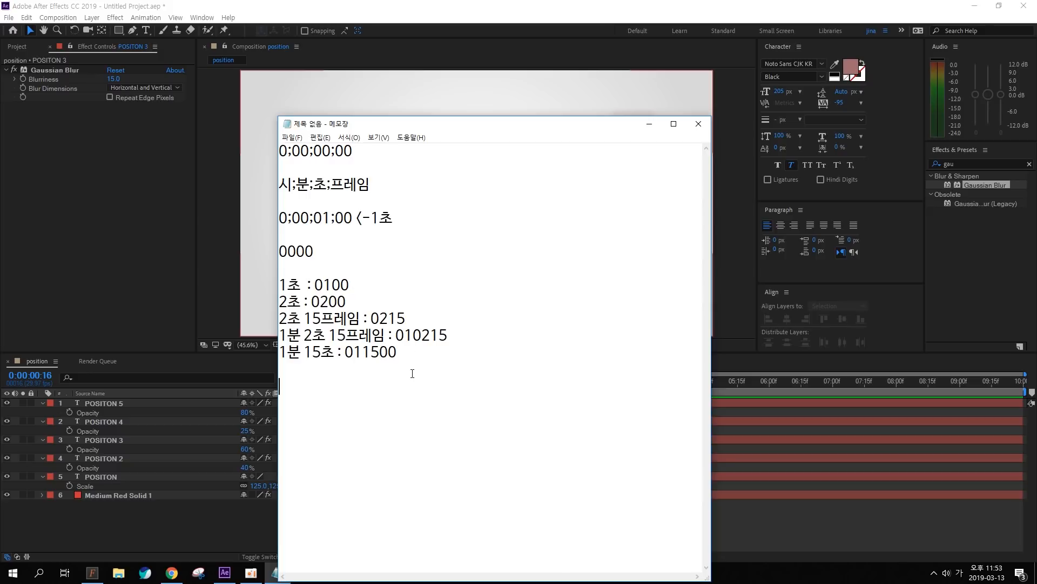
Step: Start a second list using dot notation with 1초 : 1., 2초 : 2. and 2초 15프레임 : 2.15
type("1초 : 1.")
key("Return")
type("2초 : 2.")
key("Return")
type("2초 15프레임 :")
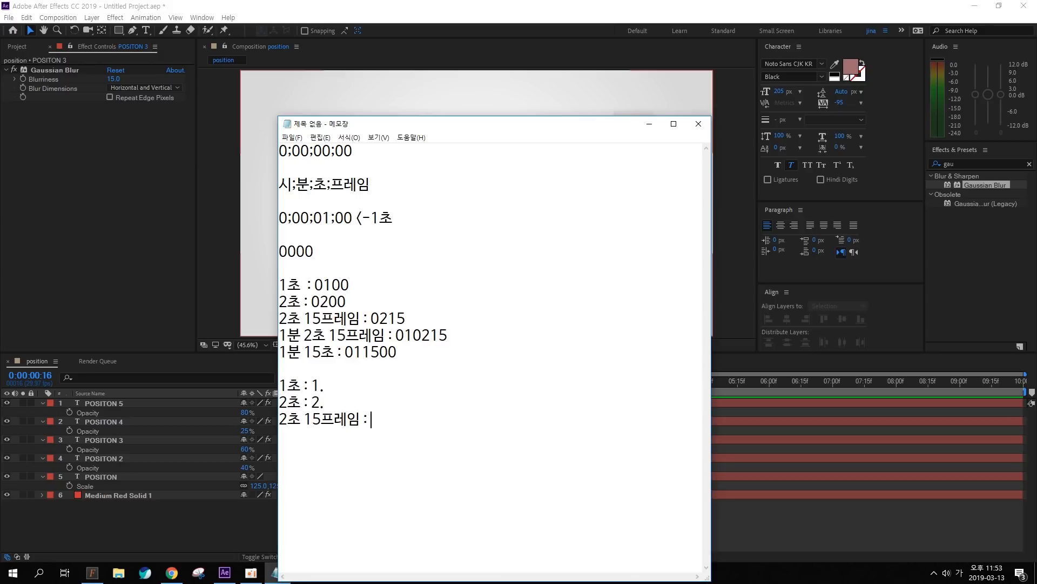
type(" 2.15 ")
Step: Add the dot-notation minute examples 1분 2초 15프레임 : 1.2.15 and 1분 15초 : 1.15. to the second list
type("1분 2초")
type(" 15프레임 :")
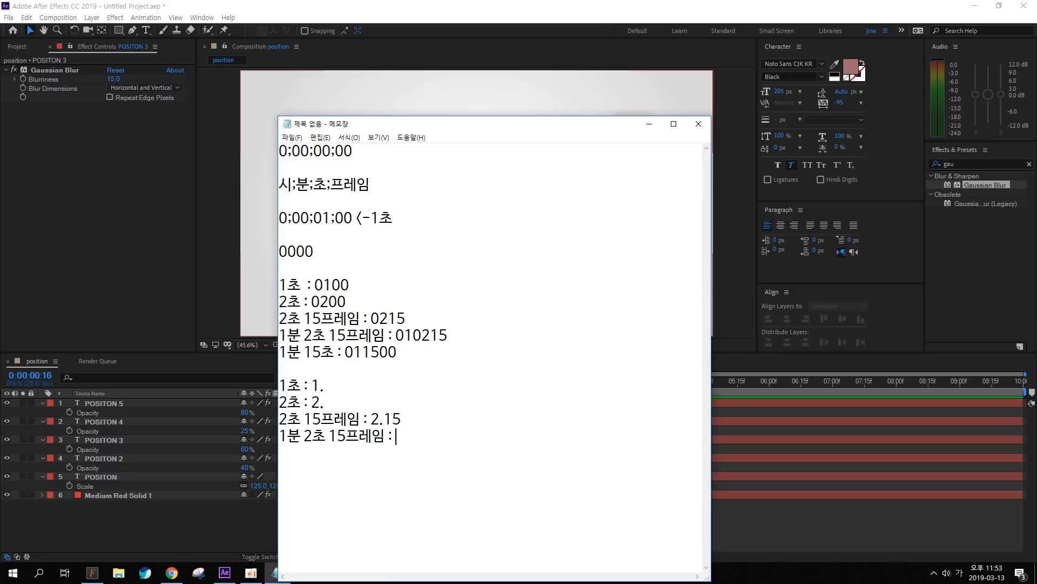
type(" 1.2.15 ")
type("1분 15초")
type(" : 1.15.")
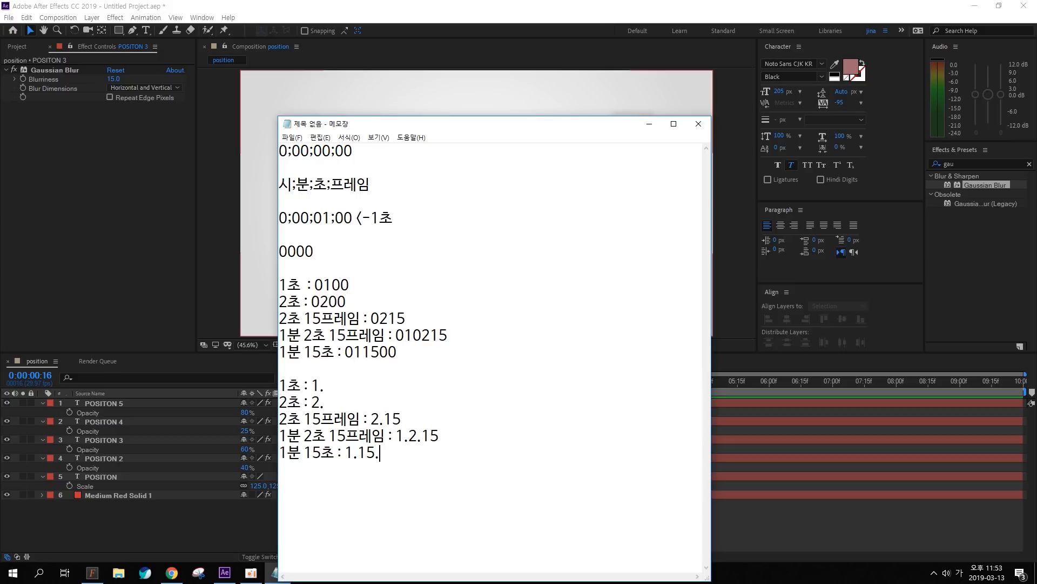
Step: Add the line 15프레임 : 15 at the end of both the second and the first list
key("Return")
type("15프레임 : 15")
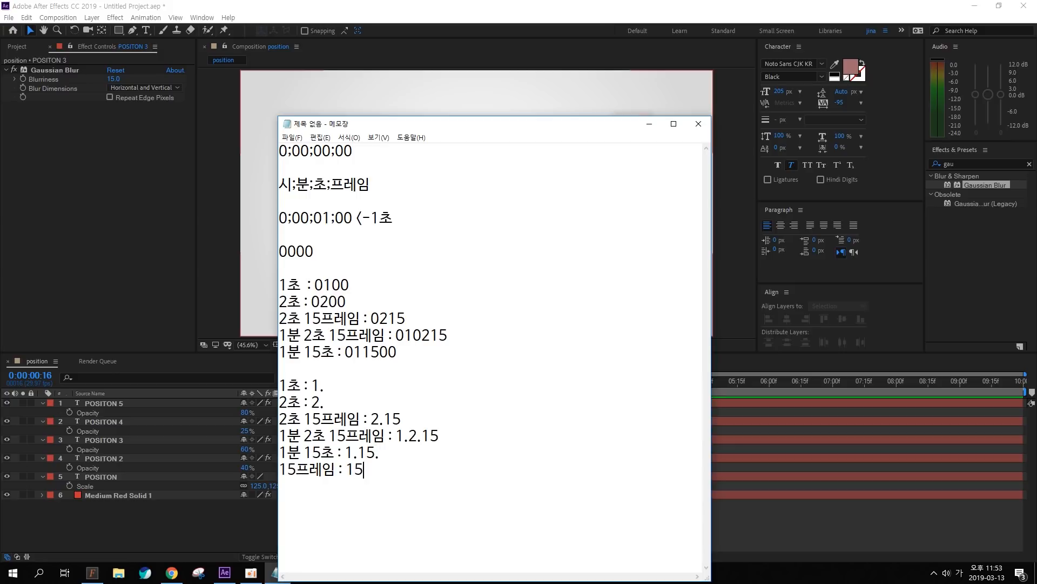
left_click(398, 352)
key("Return")
type("15")
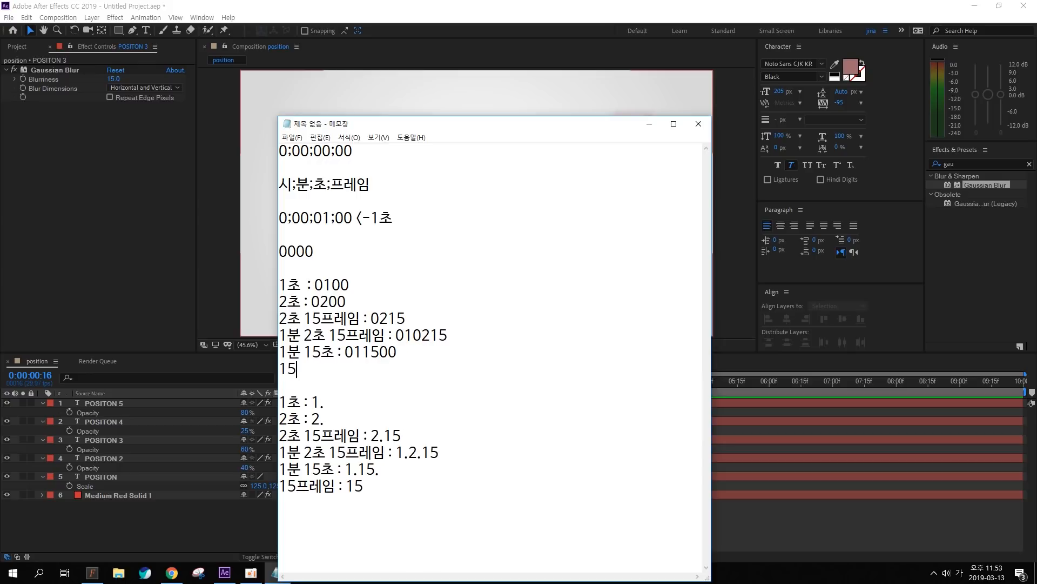
type("프레임 : 15")
left_click(429, 490)
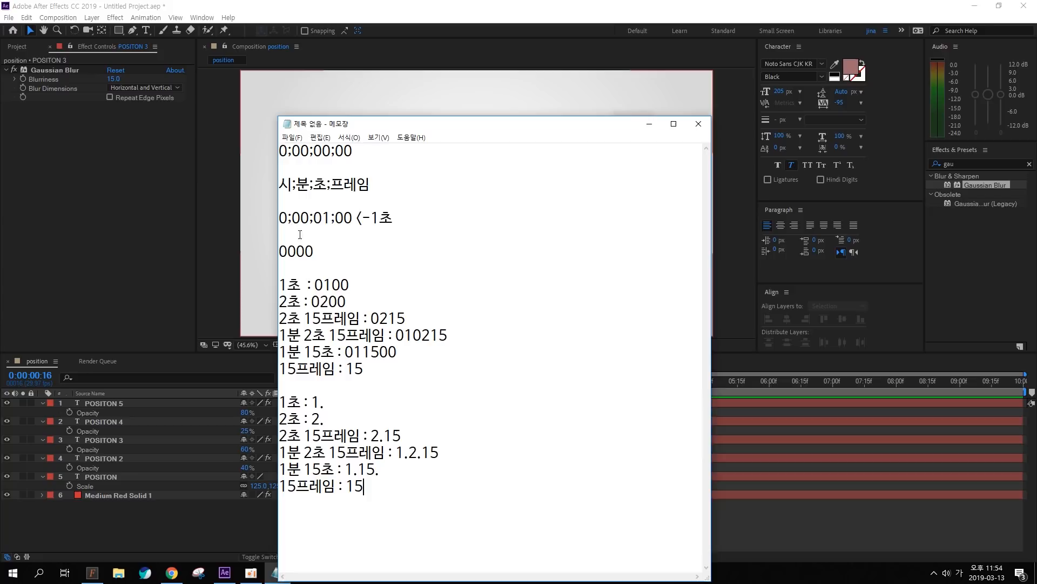
left_click(332, 218)
left_click(328, 284)
left_click(370, 317)
double_click(404, 318)
left_click(401, 334)
double_click(377, 469)
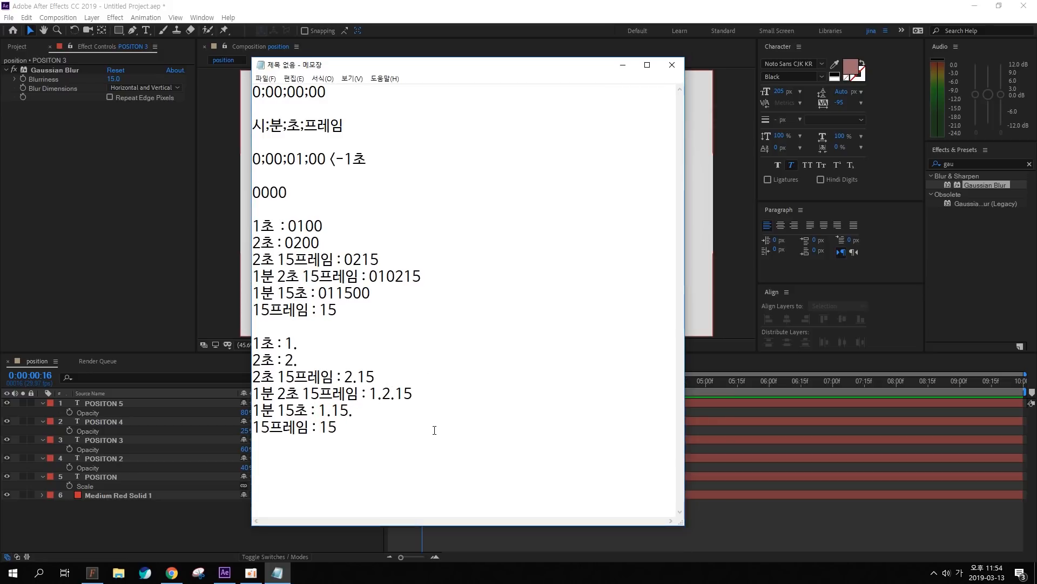
left_click(731, 520)
key("ctrl+2")
mouse_move(405, 373)
left_mouse_down()
mouse_move(413, 393)
mouse_move(437, 531)
left_mouse_up()
mouse_move(432, 387)
left_mouse_down()
mouse_move(462, 339)
mouse_move(470, 360)
left_mouse_up()
left_click_drag(460, 352, 485, 323)
key("Escape")
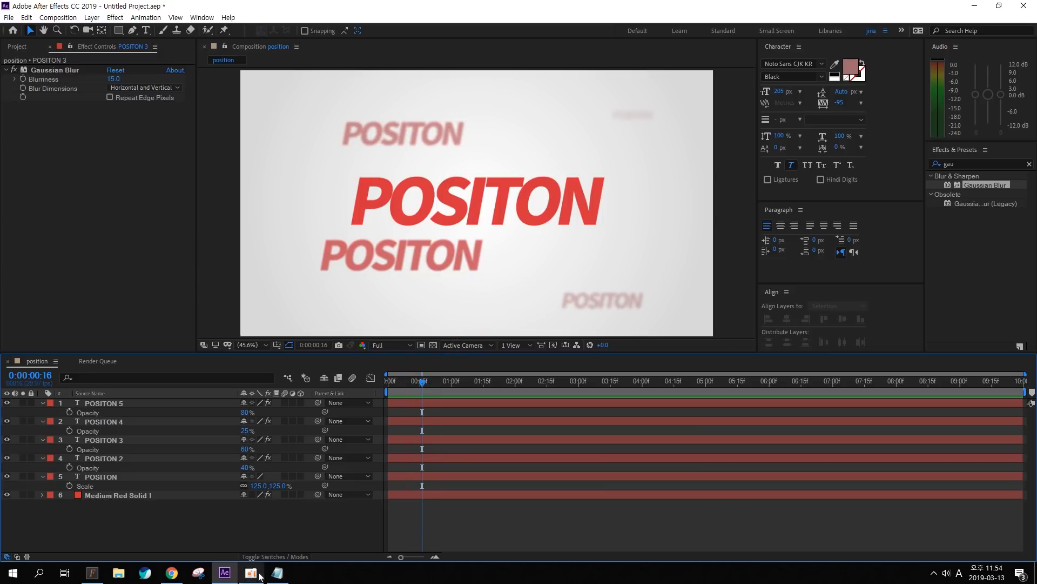
Step: Switch back to the Notepad notes and add the line 인디케이터 기준 15프레임 뒤로 이동 : + 15 at the end
left_click(277, 572)
left_click(368, 454)
type("인디케이터 기준 15프레임 뒤로 이동 : + 15")
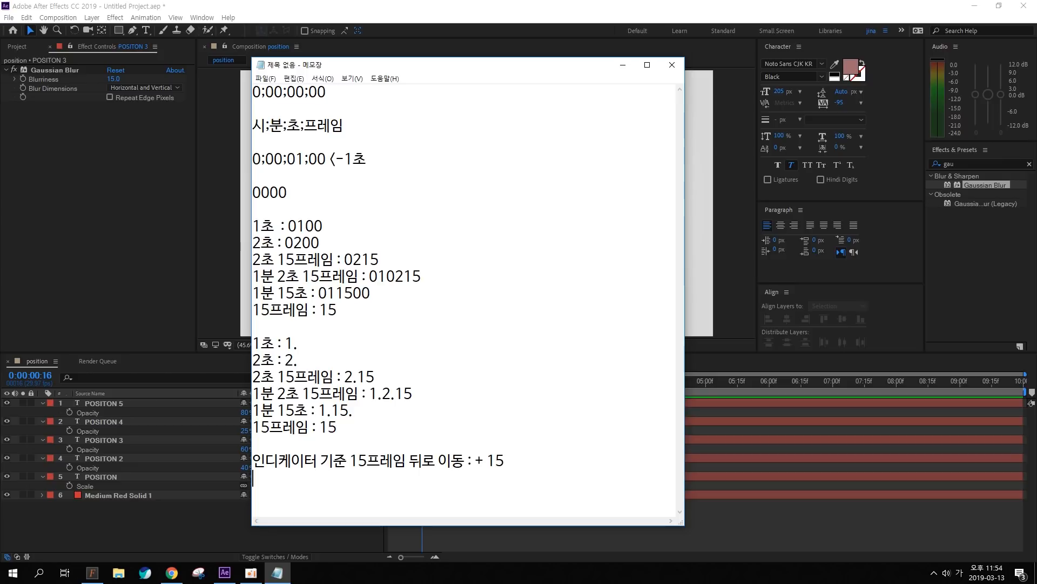
Step: Add the line 인디케이터 기준 1초 뒤로 이동 : +1. or +0100 below the 15-frame line
type("인디케이터 기준")
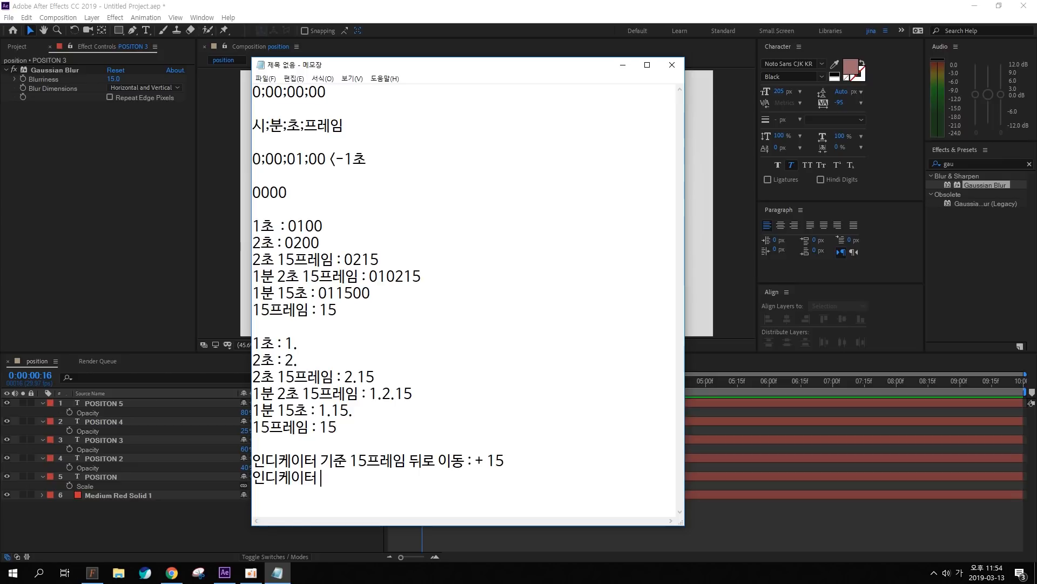
key("BackSpace")
key("BackSpace")
type("준 1초 뒤로 이동 :")
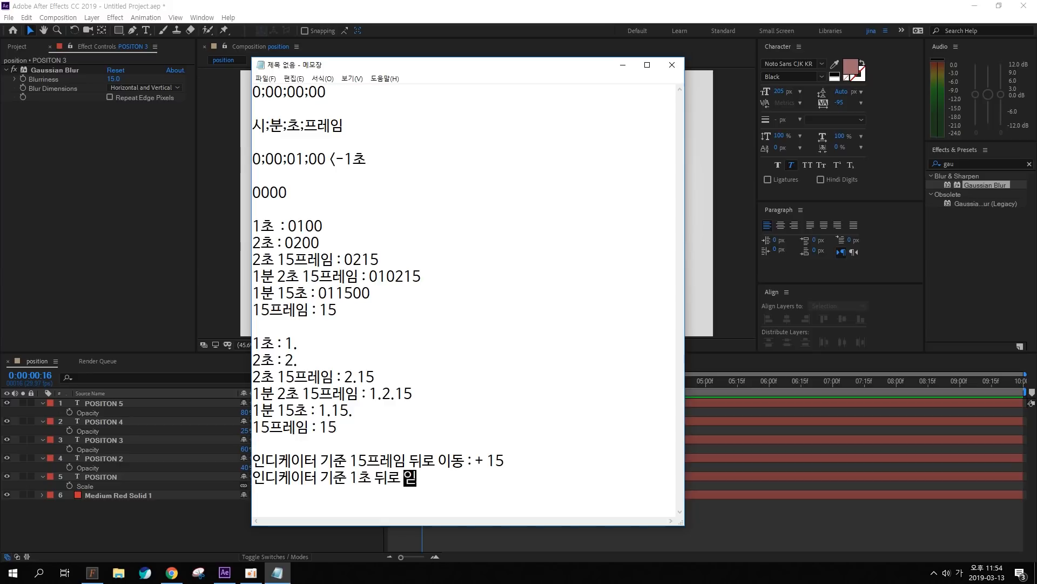
type(" +1.")
key("Hangul")
type("or")
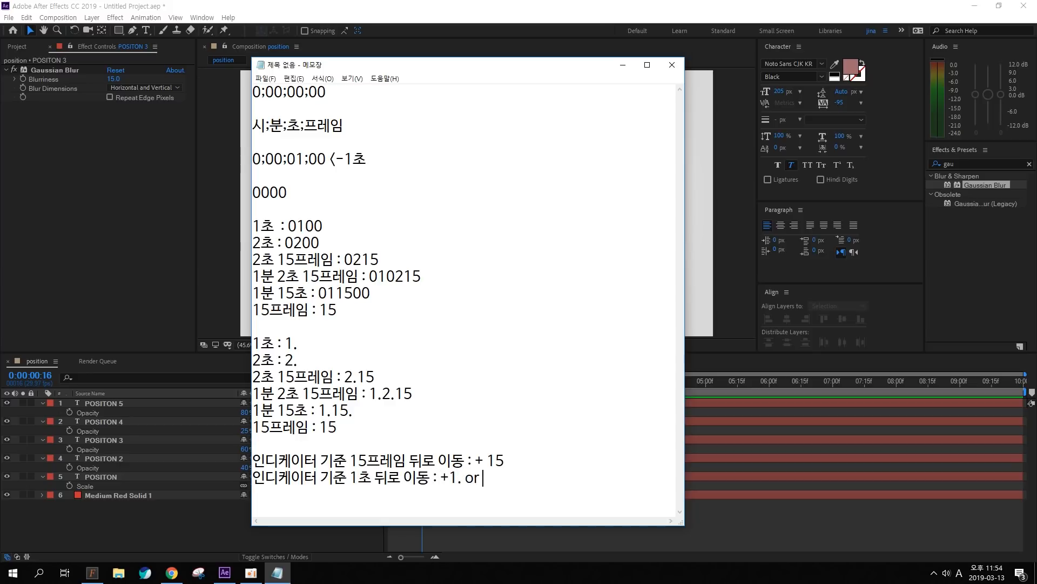
type(" +0100")
Step: After a blank line, write the backward-move note 인디케이터 기준 15프레임 전으로 이동
key("Return")
key("Hangul")
type("인디케이터 기준")
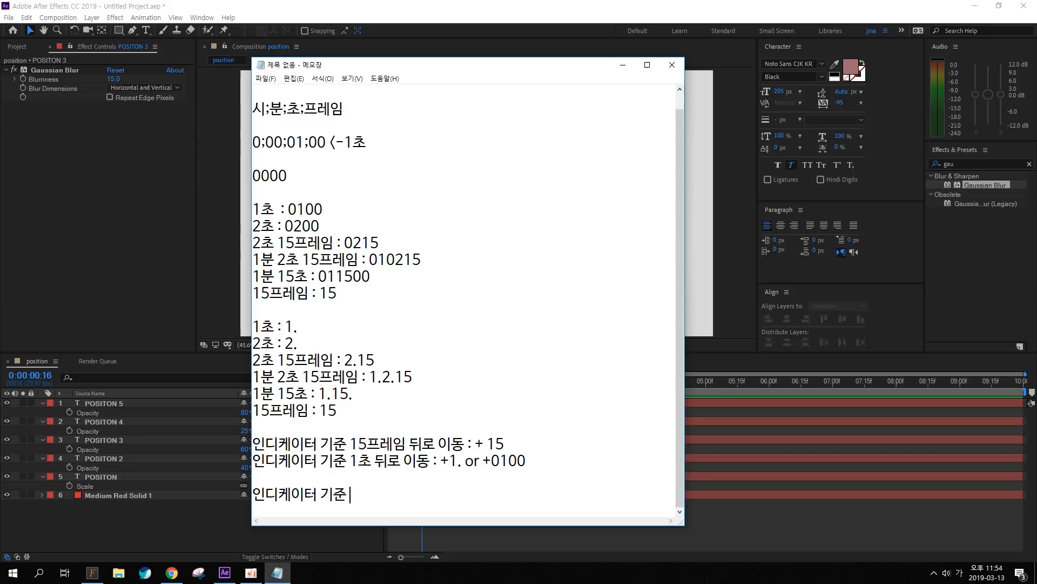
type(" 15프레임 전을로 이동")
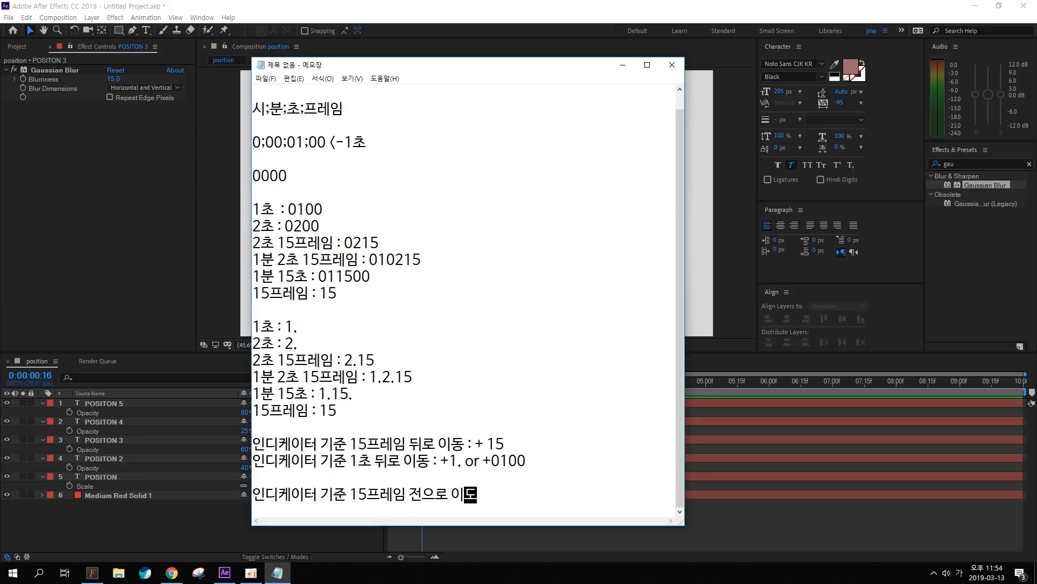
Step: Switch to After Effects and move the current time to 0:00:00:14
left_click(591, 3)
mouse_move(420, 384)
left_mouse_down()
mouse_move(384, 379)
mouse_move(413, 387)
left_mouse_up()
Step: Return to the Notepad notes and complete the backward-move line with : +-15
left_click(278, 572)
type(": -15")
key("Hangul")
type("x")
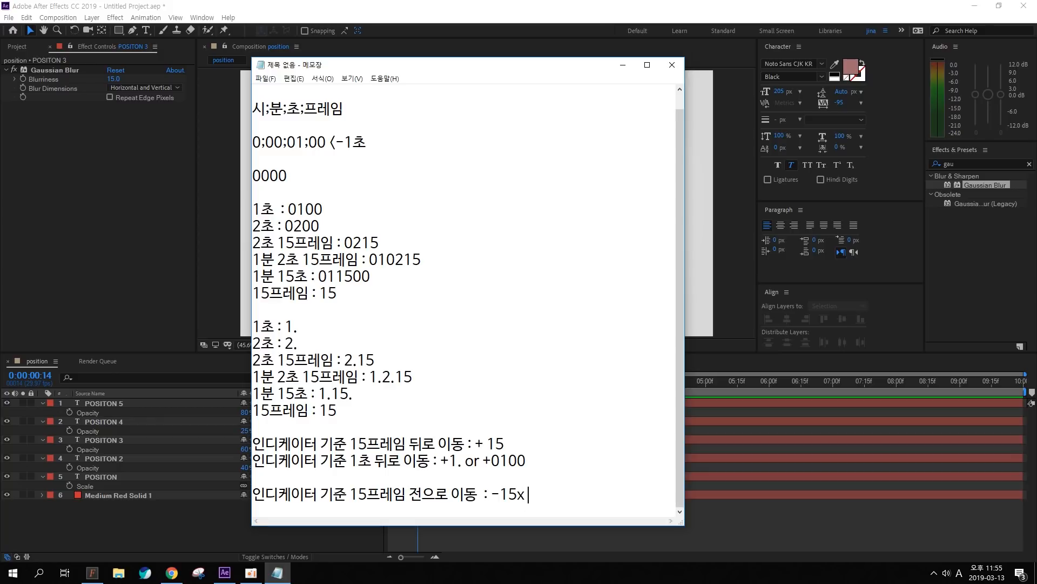
key("BackSpace")
key("BackSpace")
key("BackSpace")
key("BackSpace")
key("Hangul")
type("+-15")
Step: Add the line 인디케이터 기준 1초 전으로 이동 : +-1. or +-0100 below the 15-frame backward line
key("Return")
type("인디")
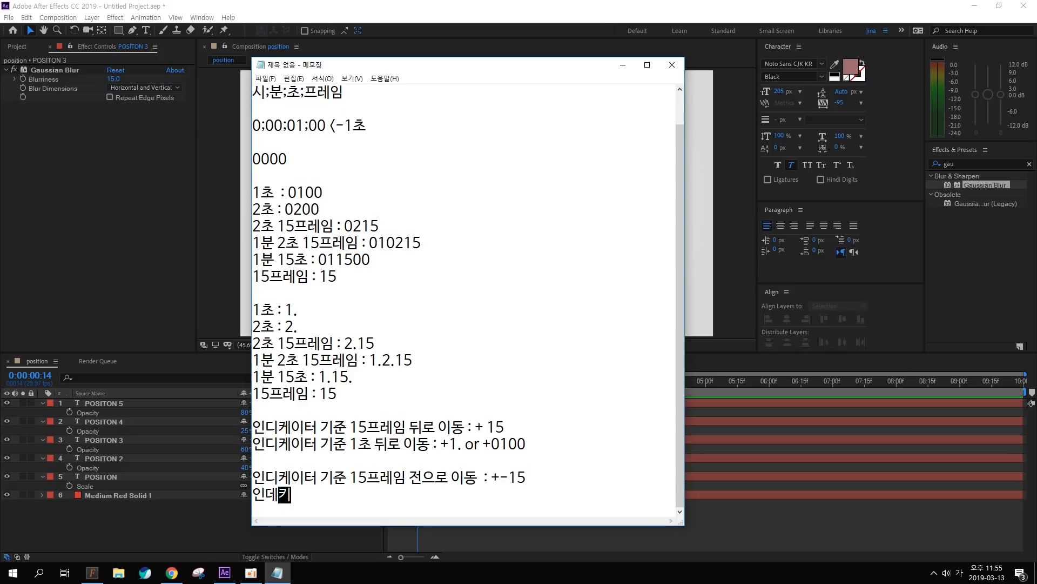
type("케이터 기준 1")
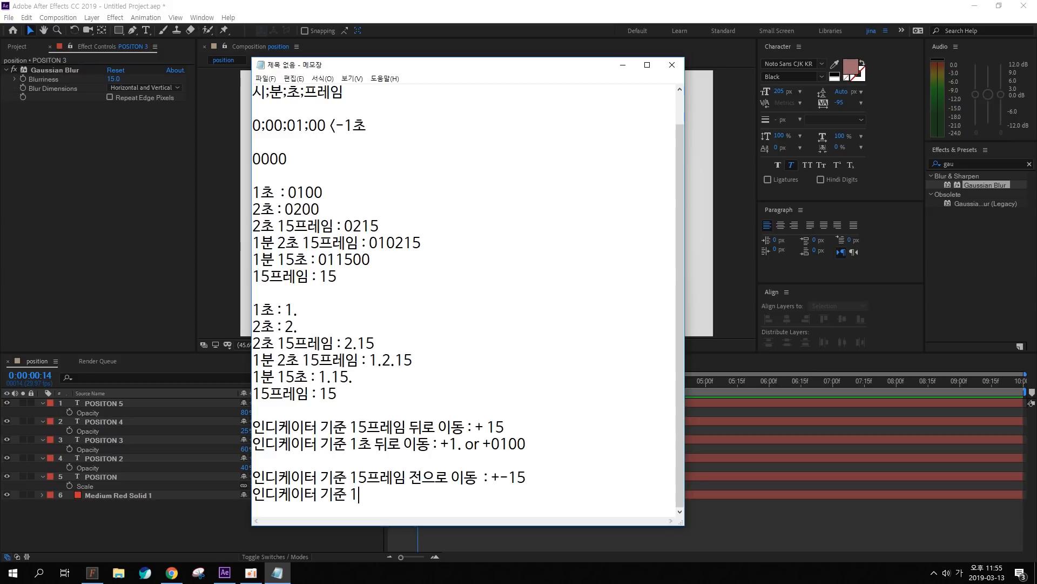
type("초 저ㄴ으로 이동 : +")
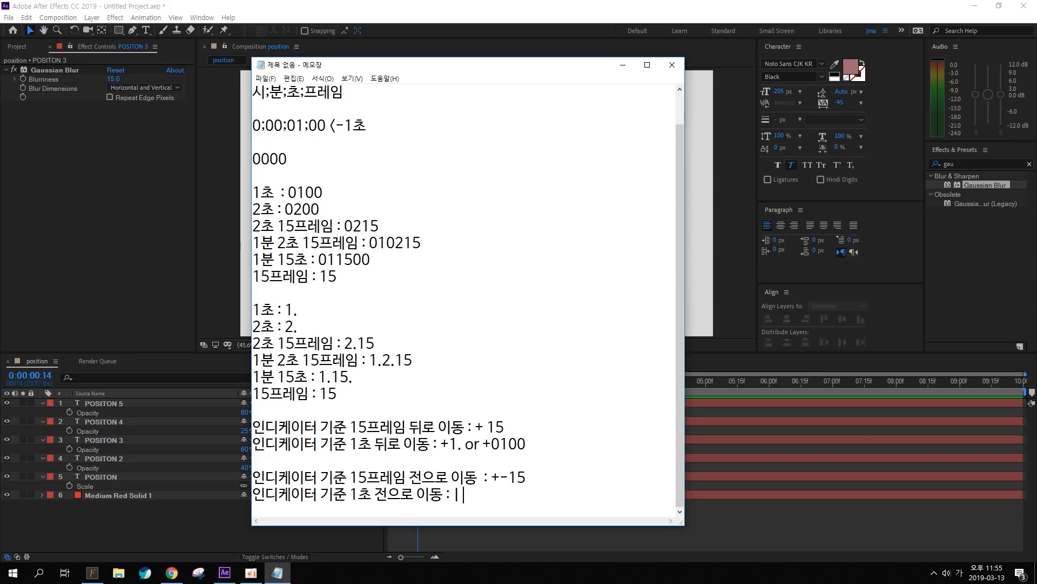
type("-1.")
key("Hangul")
type("or +-0100")
Step: Switch to After Effects and use Go to Time to reach 0:00:02:00 and 0:00:02:15
left_click(756, 534)
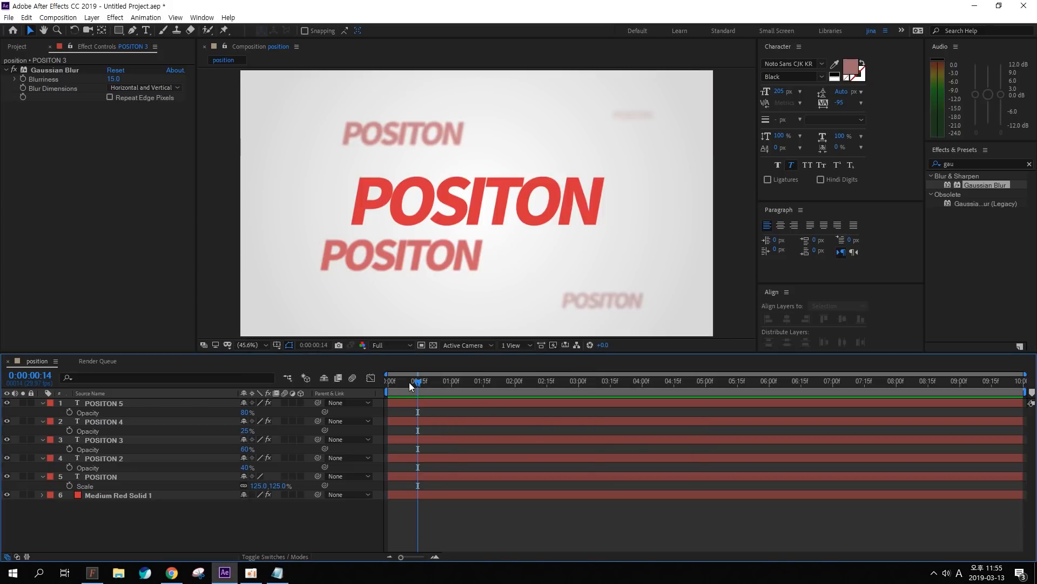
key("alt+shift+j")
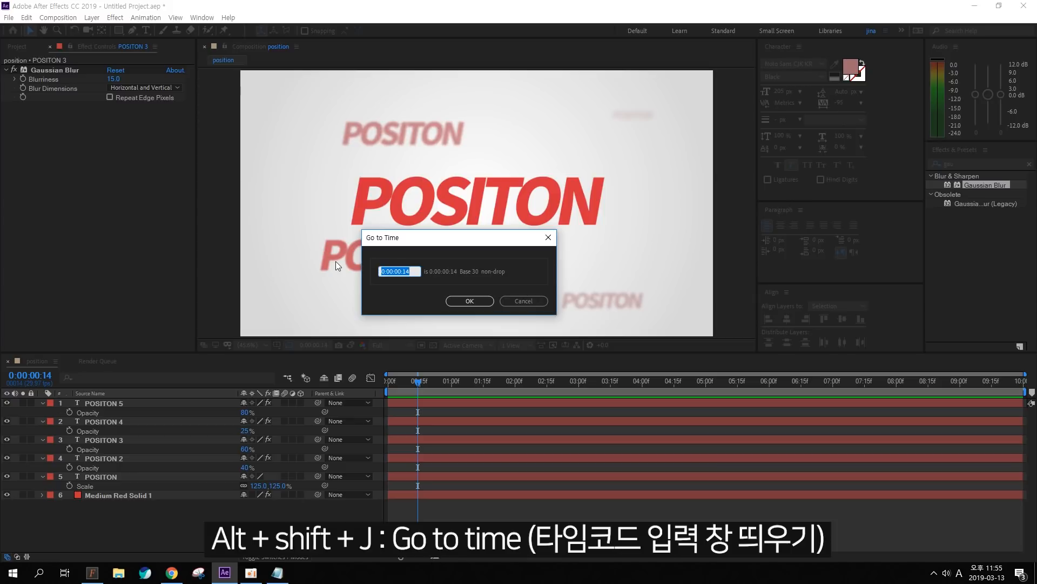
type("2")
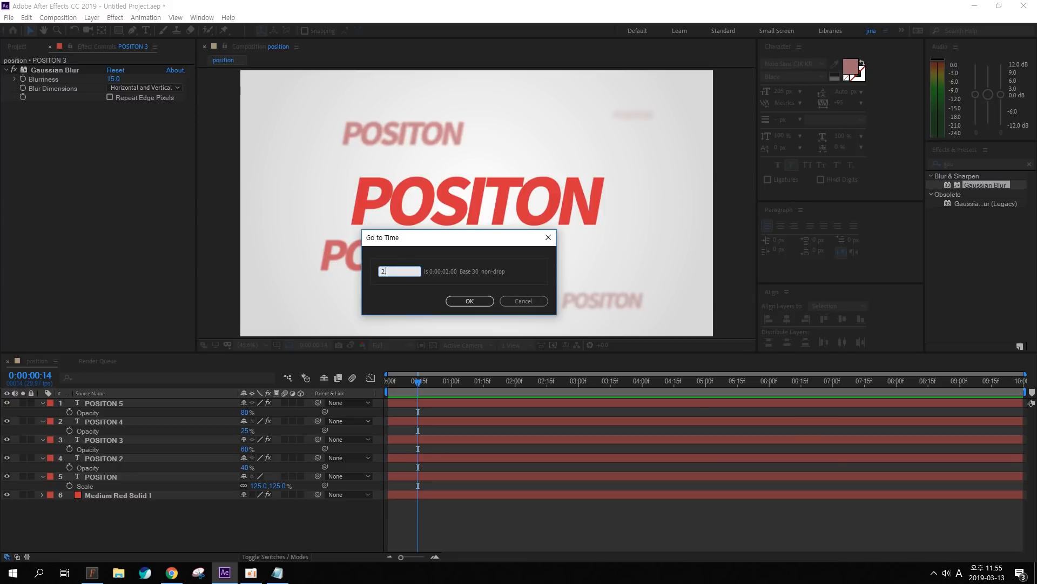
key("Return")
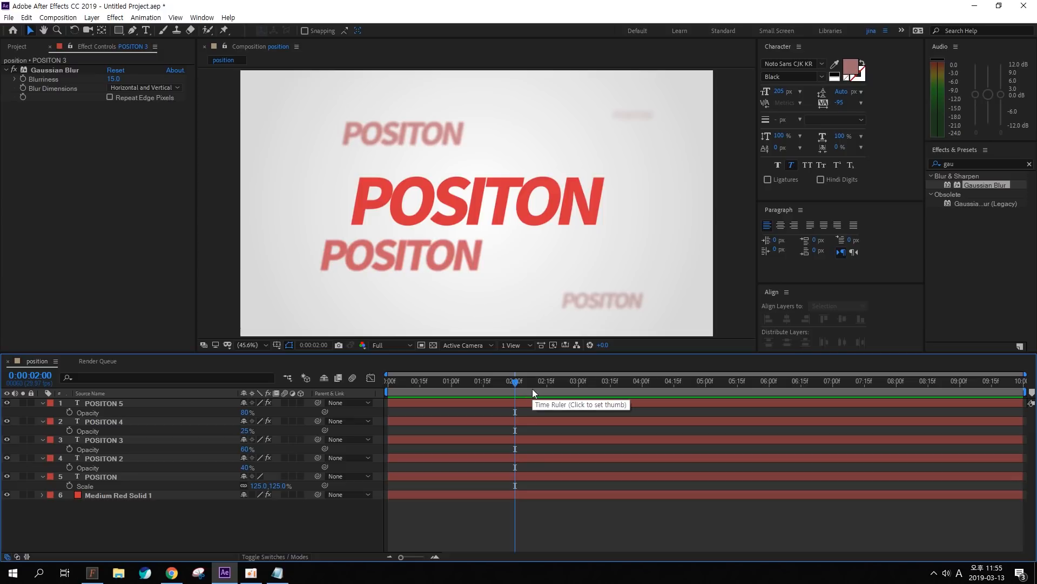
key("alt+shift+j")
type("52")
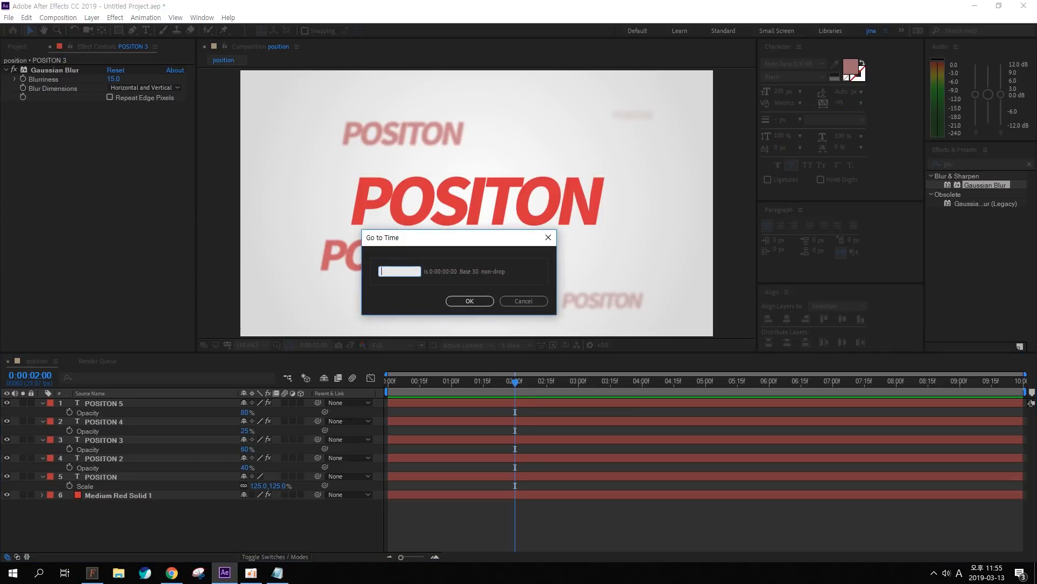
key("Return")
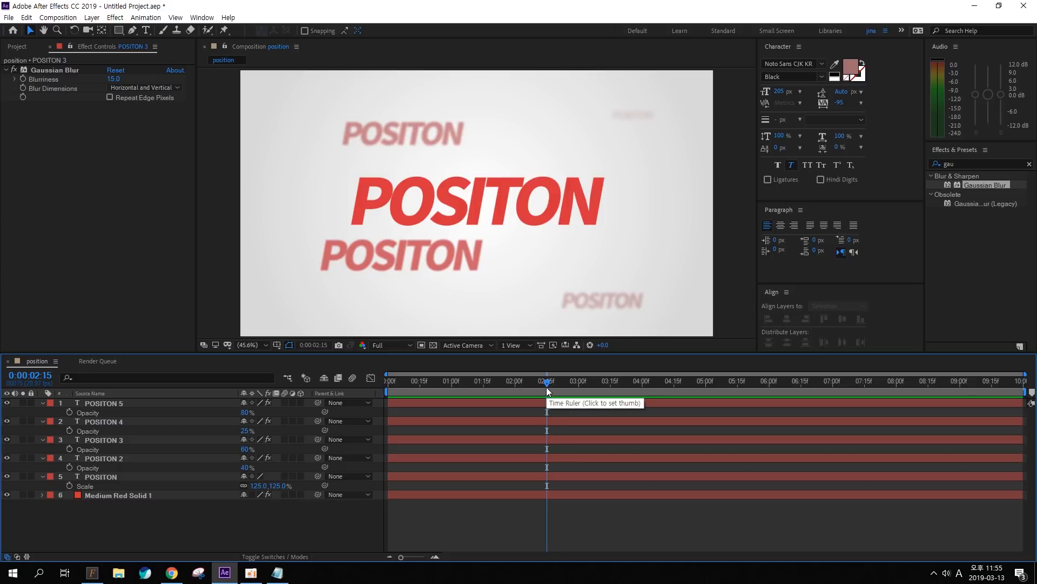
Step: Use Go to Time to move one second forward with +1. and try the value -1. for a backward move
key("alt+shift+j")
type("+")
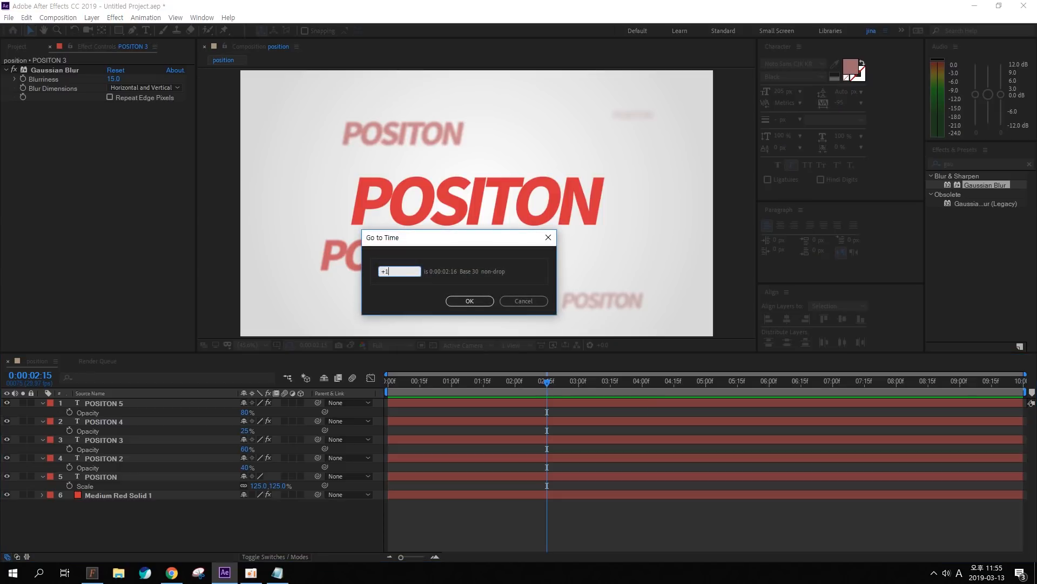
type("1")
key("Return")
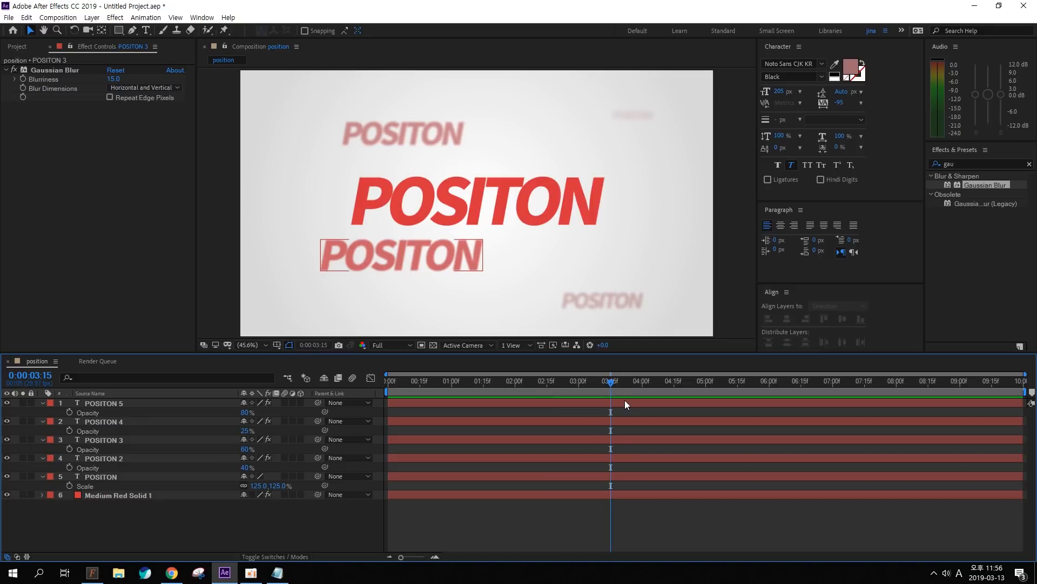
key("alt+shift+j")
type("-1.")
key("Return")
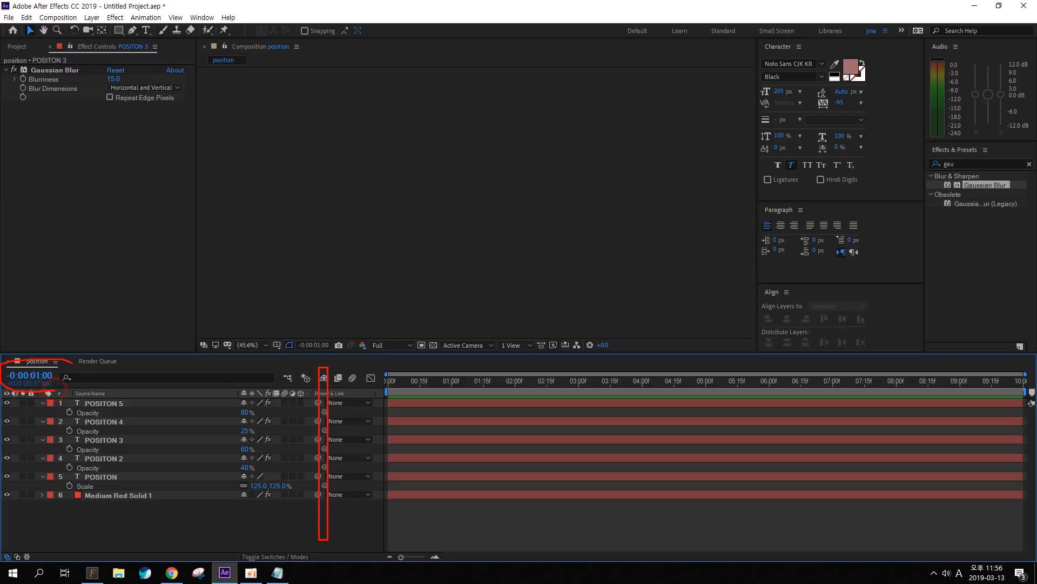
Step: Bring the current time to 0:00:03:01 and go back one second with the Go to Time value +-1
left_click_drag(571, 385, 580, 382)
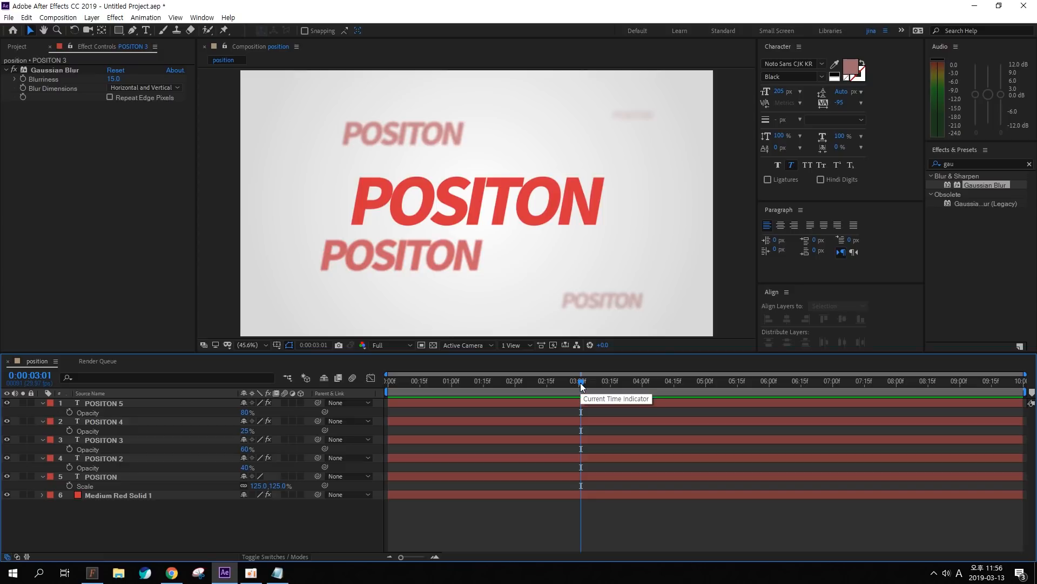
key("alt+shift+j")
type("+-1")
key("Return")
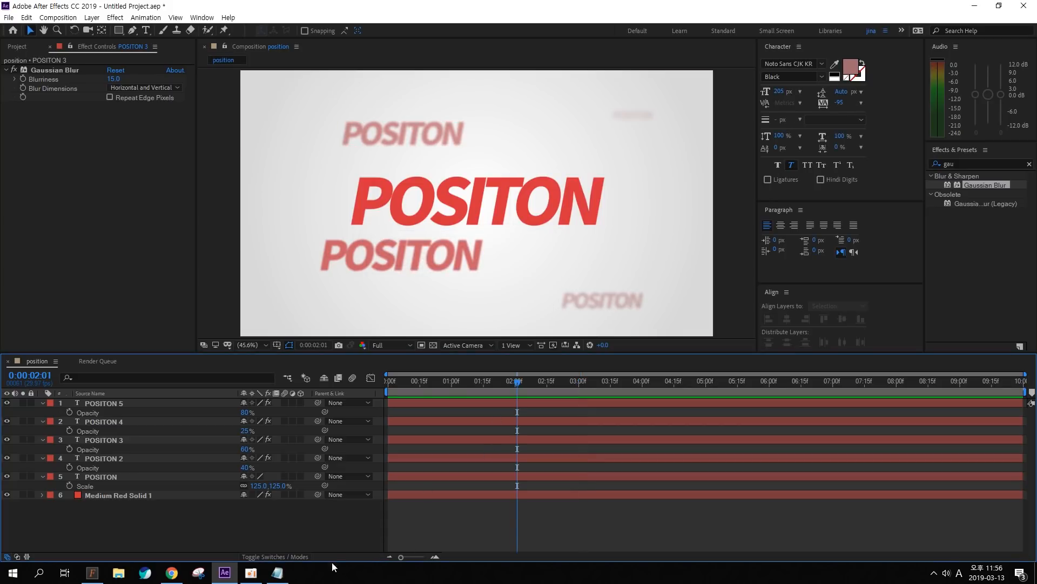
Step: Return to the Notepad notes and add the motion tip 속도가 빠른 모션 : 10 프레임 기준으로 모션을 준다. after a blank line
left_click(278, 573)
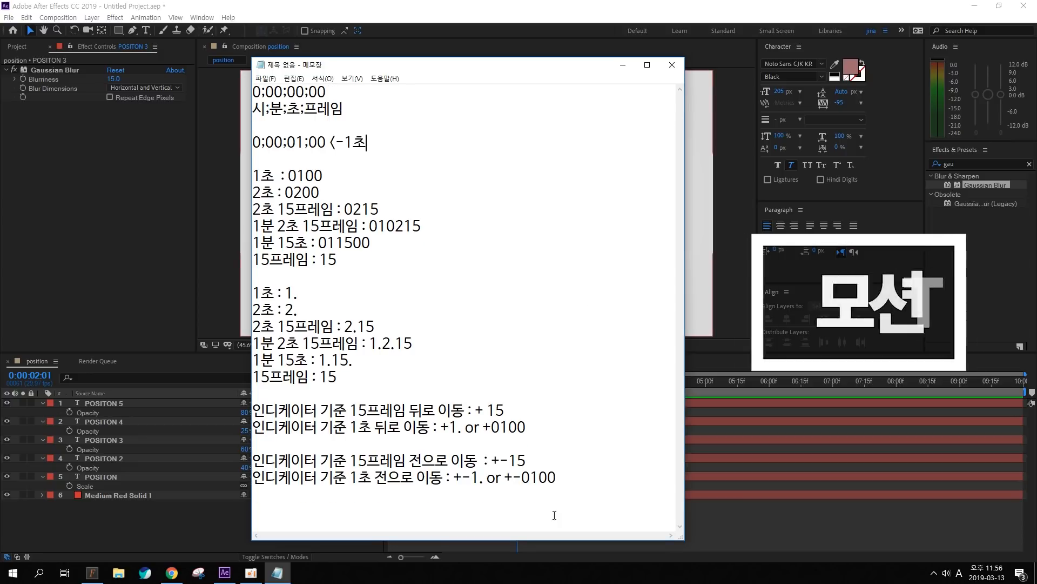
left_click(578, 491)
type("thr")
key("BackSpace")
key("BackSpace")
key("BackSpace")
key("Hangul")
type("속독가 빠른 모션 : 10 프레임")
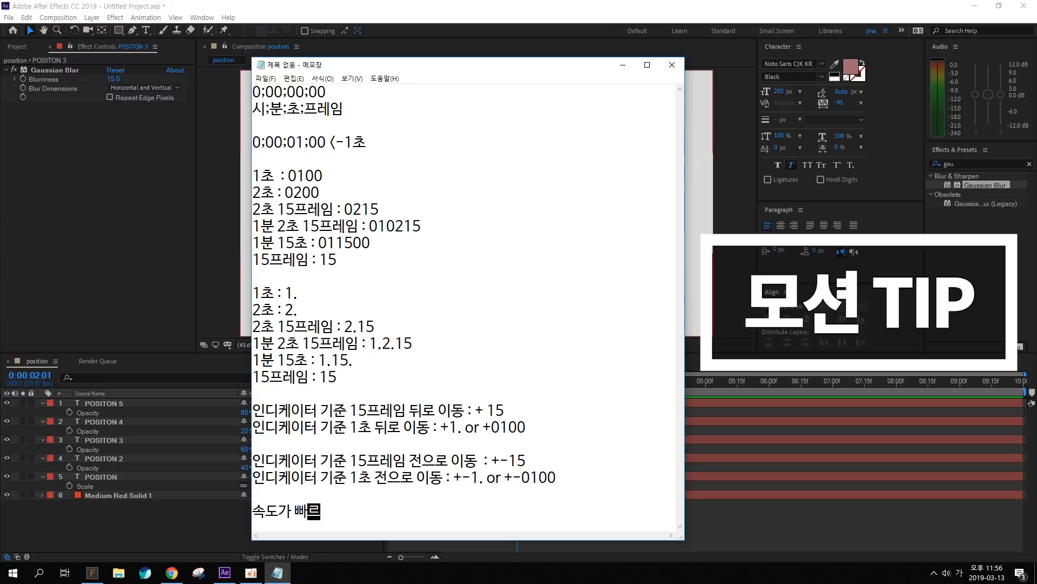
type(" 기준을")
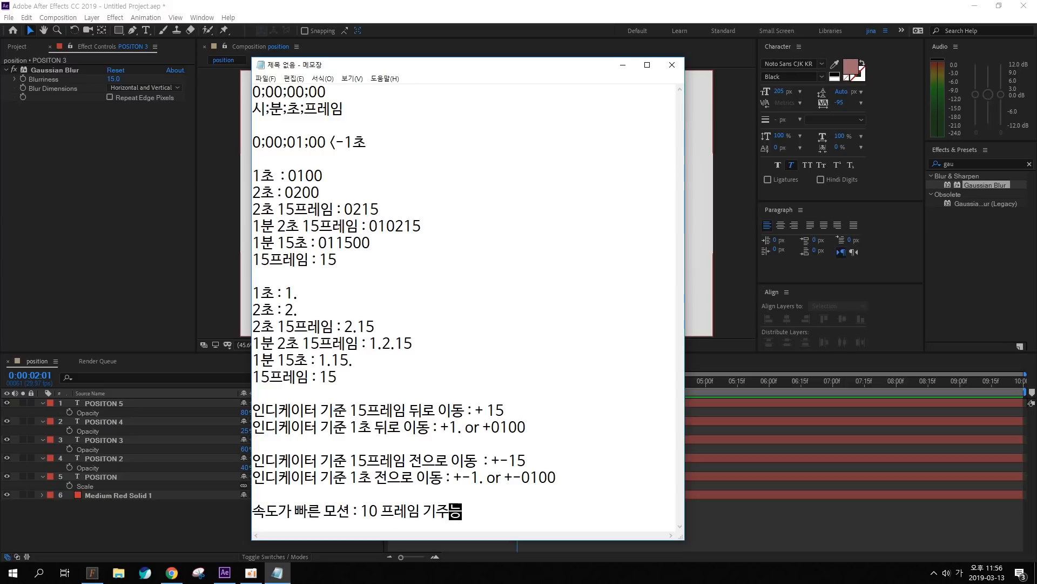
type("로 모션을 준다.")
Step: Add the moderate-speed tip 적당한 속도로 : 20프레임~ 1초 기준으로 모션을 준다. on the next line
key("Return")
type("적")
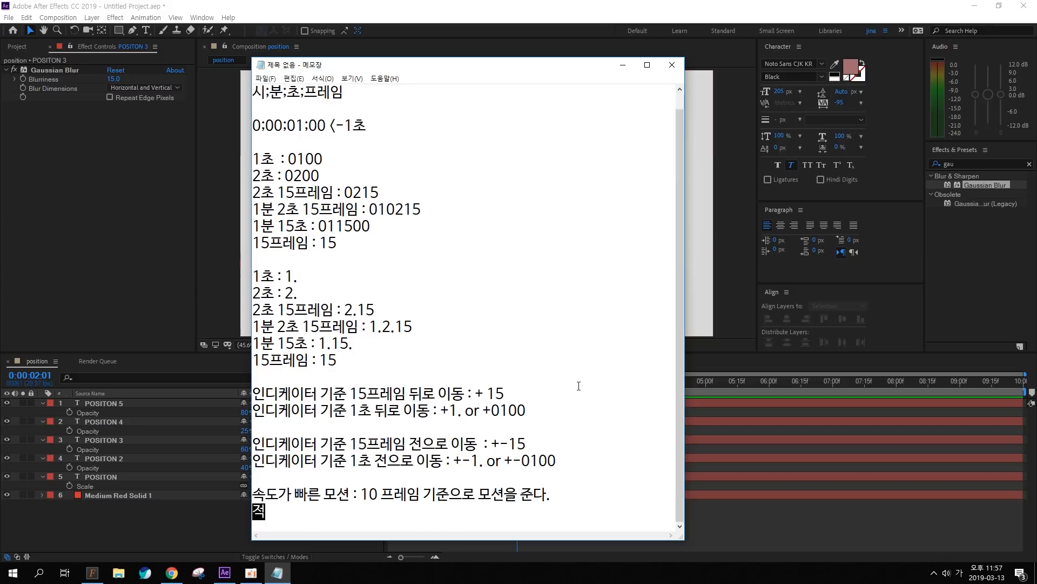
type("당한 속도로 : 20프레임~ 1초 기준을")
type("로 모션을 준다.")
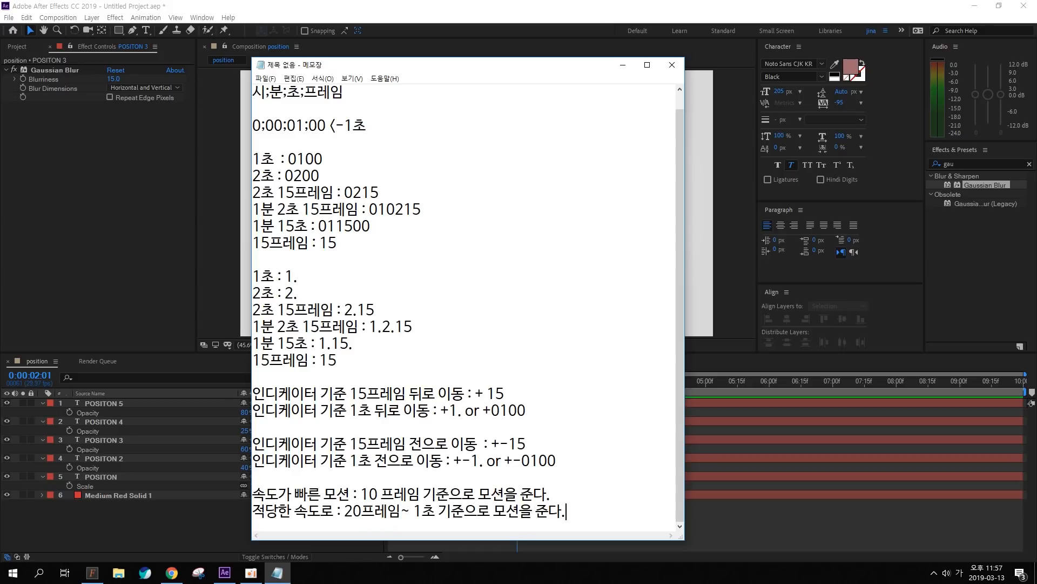
Step: Add the slow-motion tip 천천히 모션 : 1초 이상 3초 이상 as the last line of the notes
key("Return")
type("천천히")
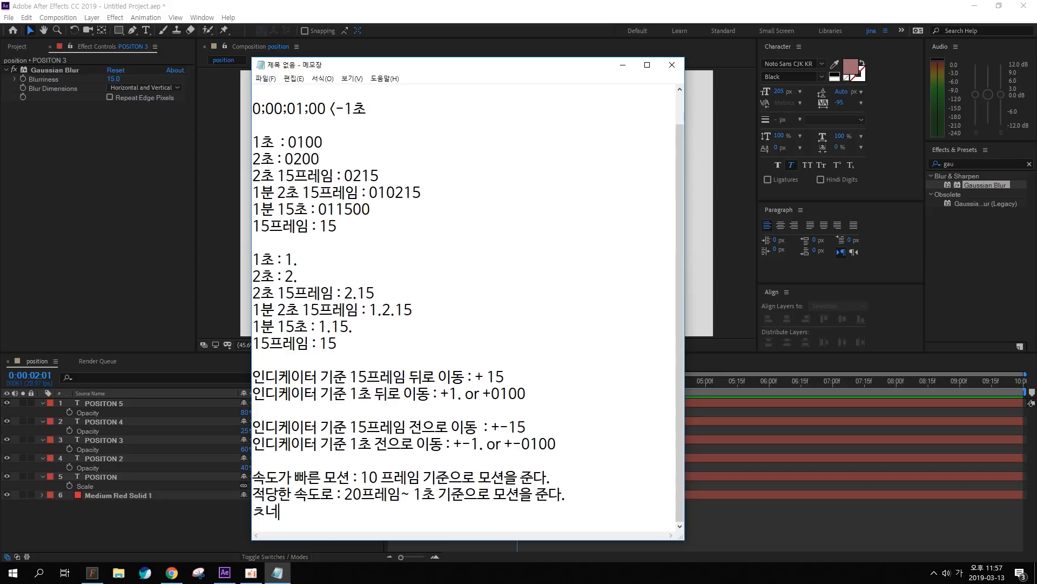
type(" 모션 : 1초 이상")
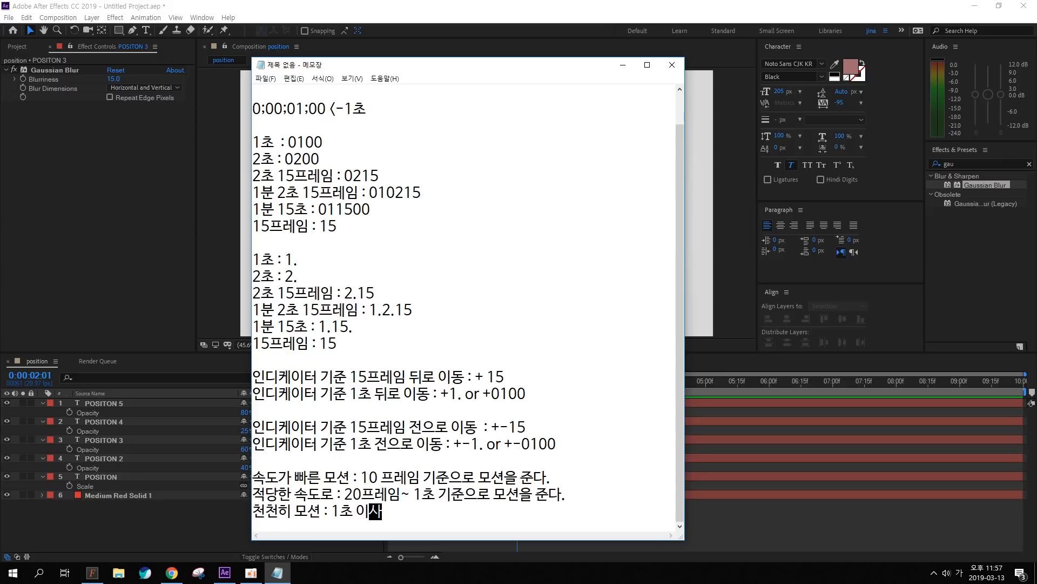
type(" 3초 이상")
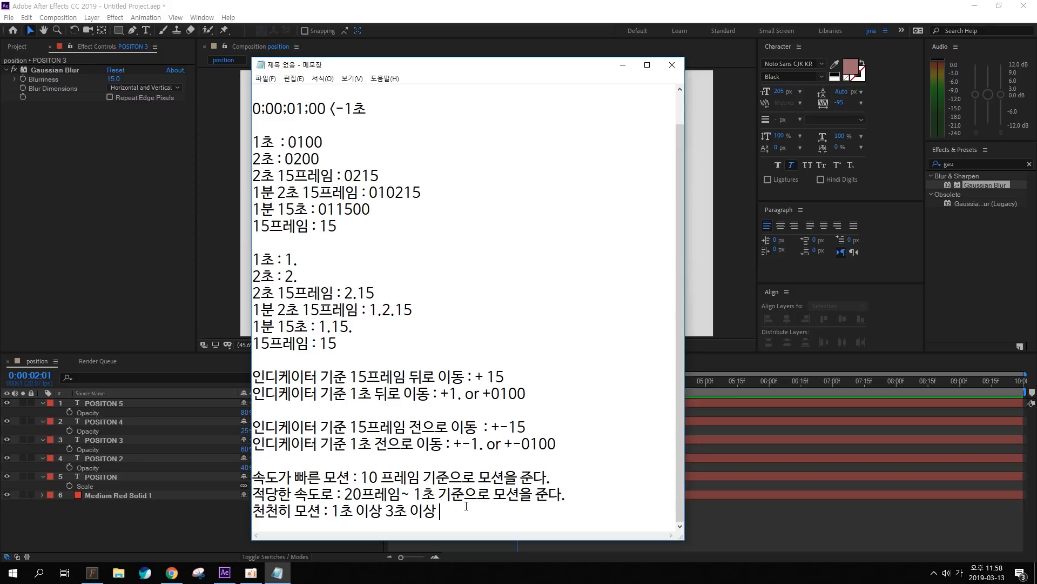
left_click(509, 523)
left_click(308, 476)
Step: Minimize the notes to return to After Effects and move the current time to 0:00:00:15
left_click(623, 68)
left_click_drag(389, 382, 457, 382)
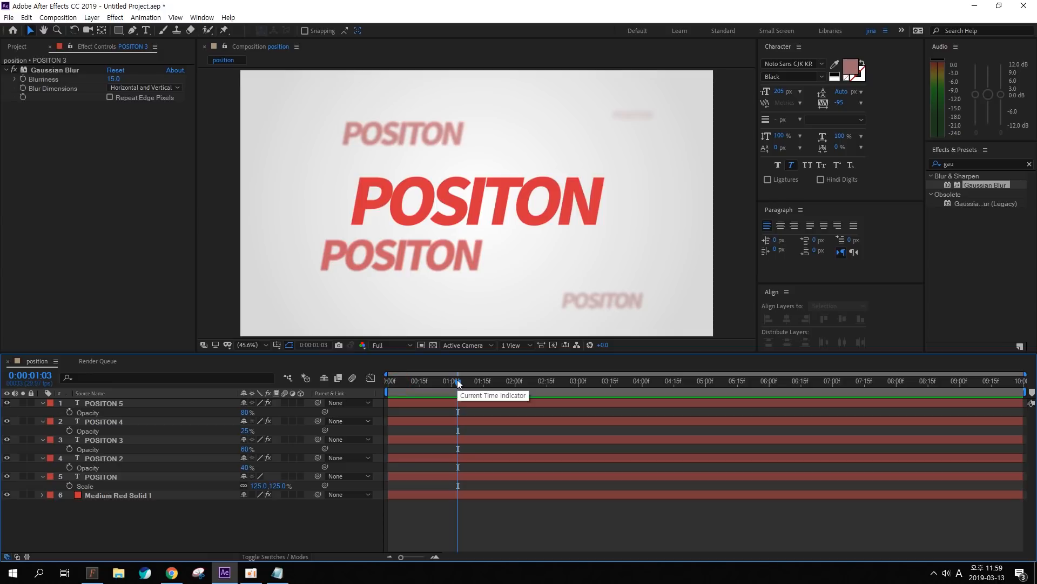
key("alt+shift+j")
type("15")
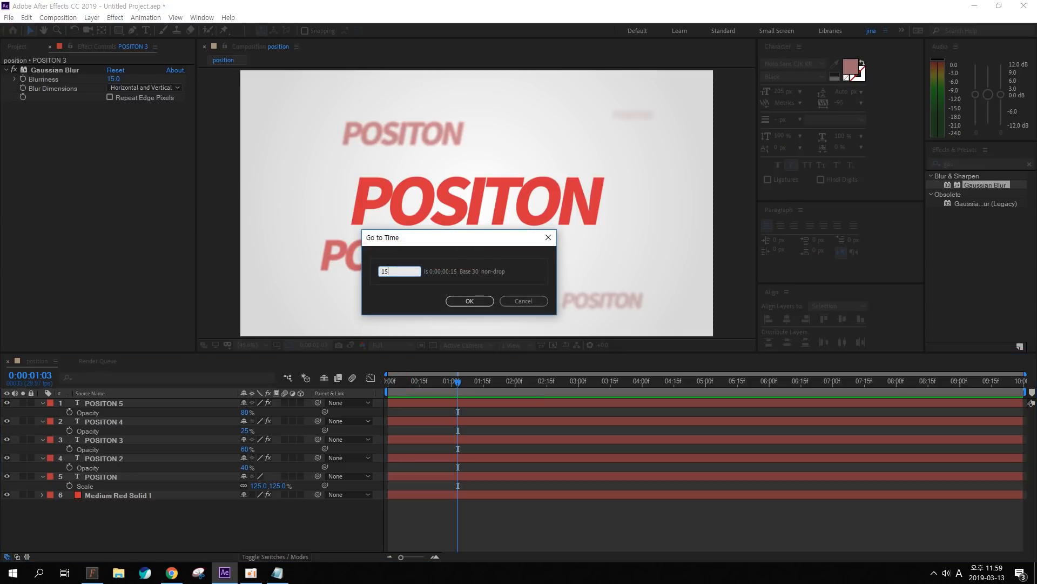
key("Return")
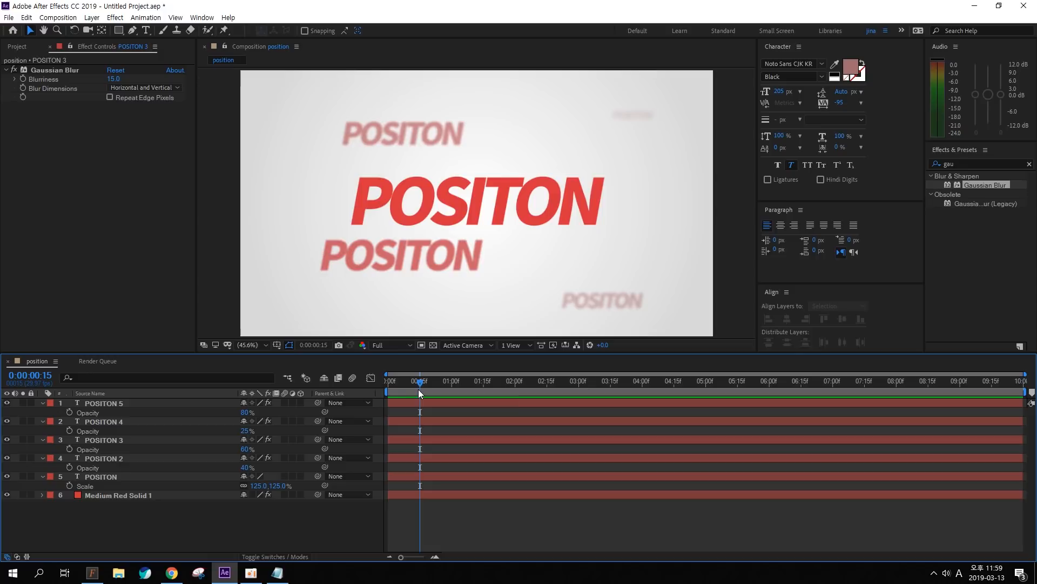
Step: Select all five POSITON text layers, show their Position properties and set Position keyframes at 0:00:00:15
left_click(126, 477)
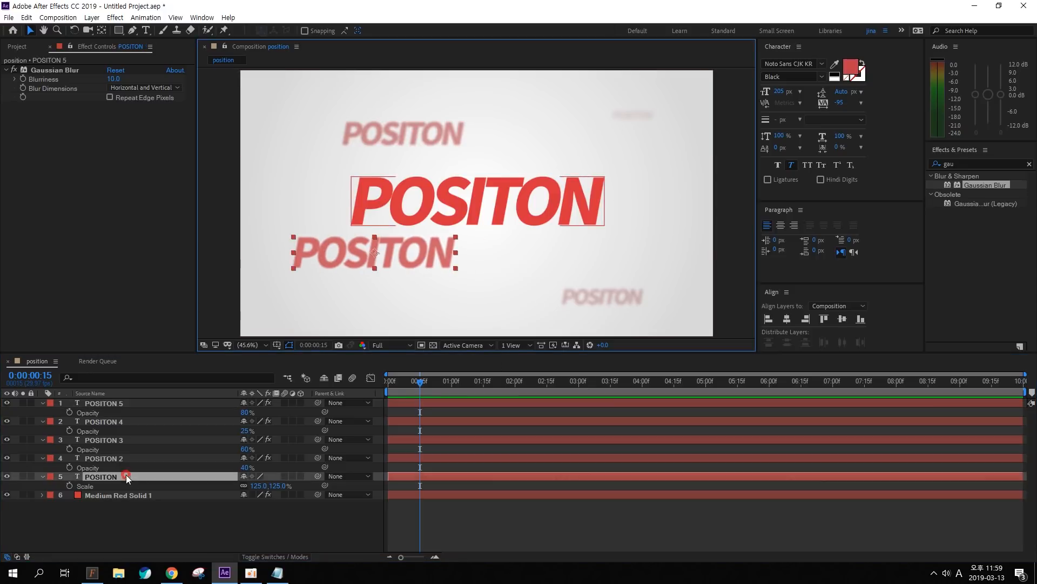
left_click(126, 459, "shift")
left_click(129, 438, "shift")
left_click(134, 422, "shift")
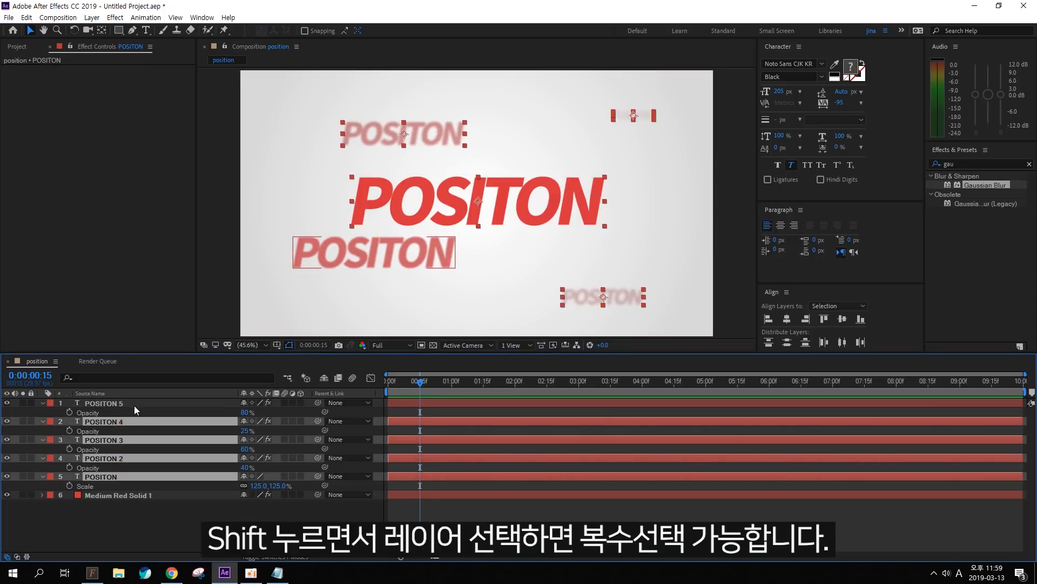
left_click(134, 404, "shift")
key("p")
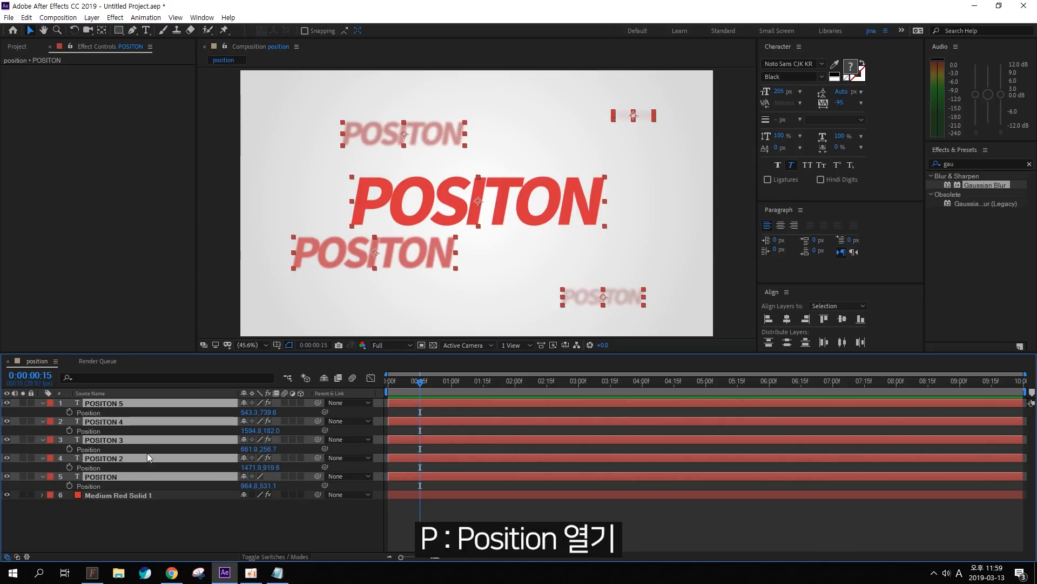
left_click(70, 412)
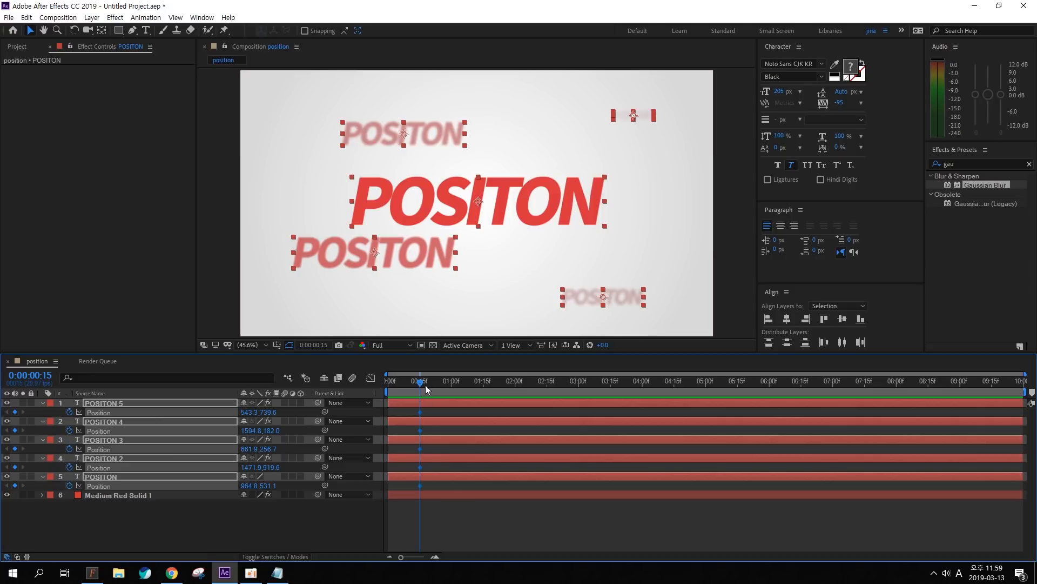
Step: Try to move the main POSITON text beyond the frame's right side at 0:00:00:00, to about X 2343, and undo it
mouse_move(241, 66)
left_mouse_down()
mouse_move(678, 264)
mouse_move(721, 329)
left_mouse_up()
mouse_move(444, 328)
left_mouse_down()
mouse_move(455, 383)
mouse_move(446, 405)
mouse_move(425, 409)
mouse_move(427, 401)
mouse_move(445, 413)
mouse_move(388, 387)
left_mouse_up()
key("Escape")
left_click(486, 509)
left_click(476, 201)
left_click_drag(478, 203, 818, 203)
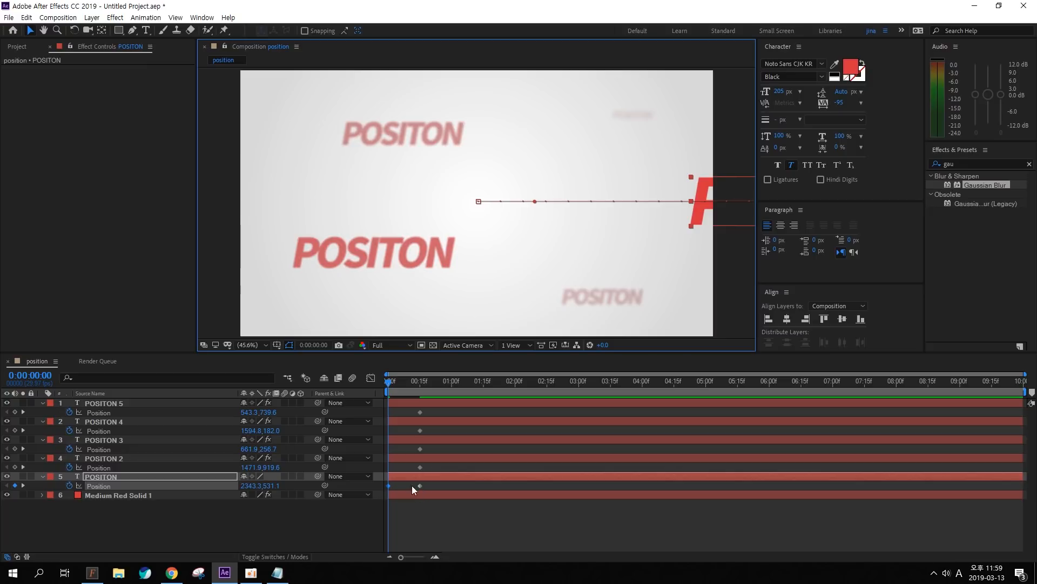
key("ctrl+z")
Step: At 0:00:00:00, move the main POSITON text off the frame's left side to about X -539 and POSITON 5 above the frame to about Y -99
left_click_drag(420, 383, 384, 383)
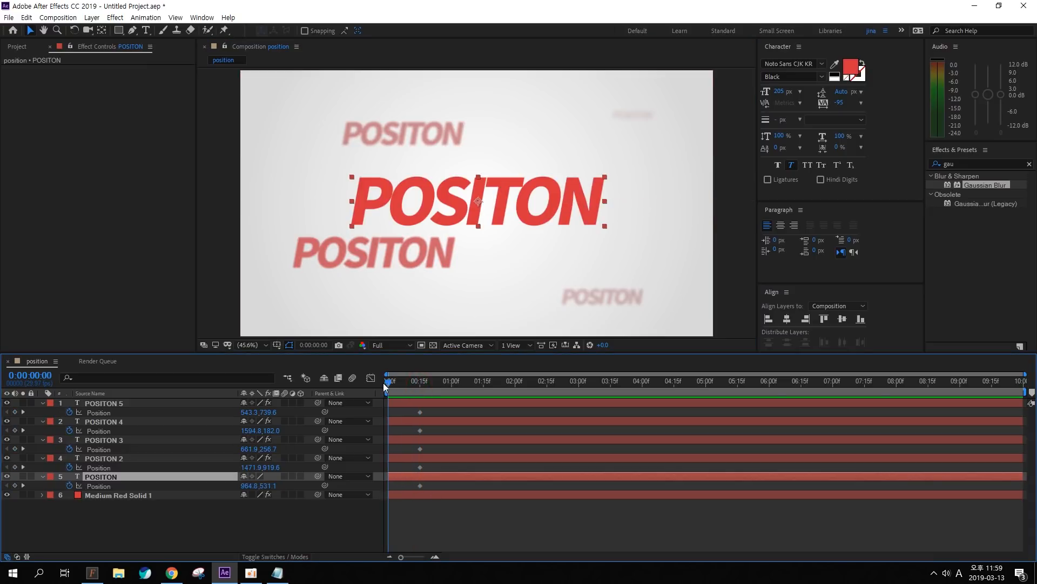
left_click(429, 516)
left_click_drag(570, 210, 198, 211)
left_click_drag(407, 255, 399, 52)
Step: Move the POSITON 3 text horizontally off the frame's right side to about 2181, 257 at 0:00:00:00
left_click_drag(421, 142, 778, 140)
key("ctrl+z")
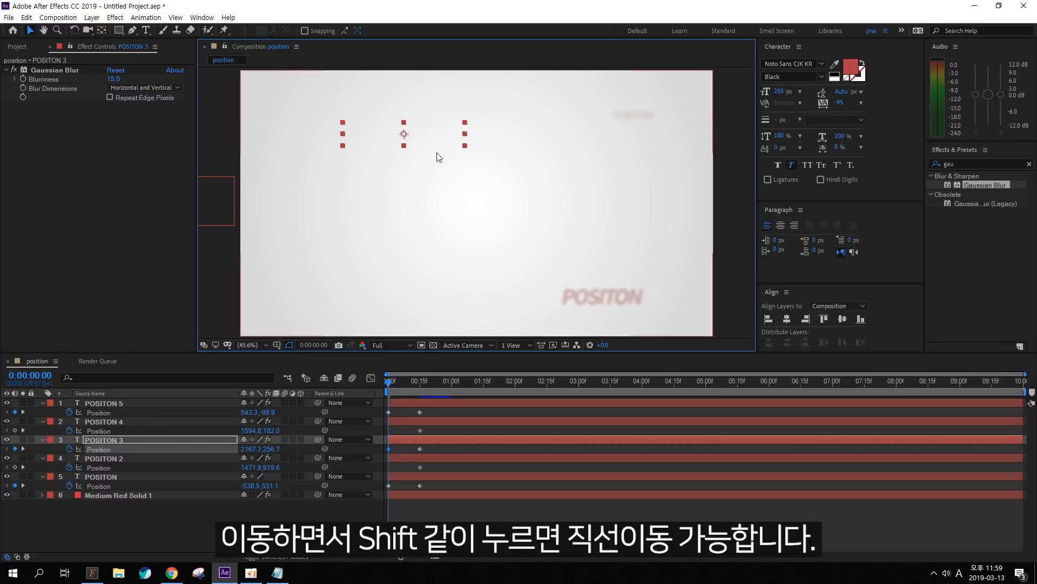
left_click_drag(400, 139, 774, 140)
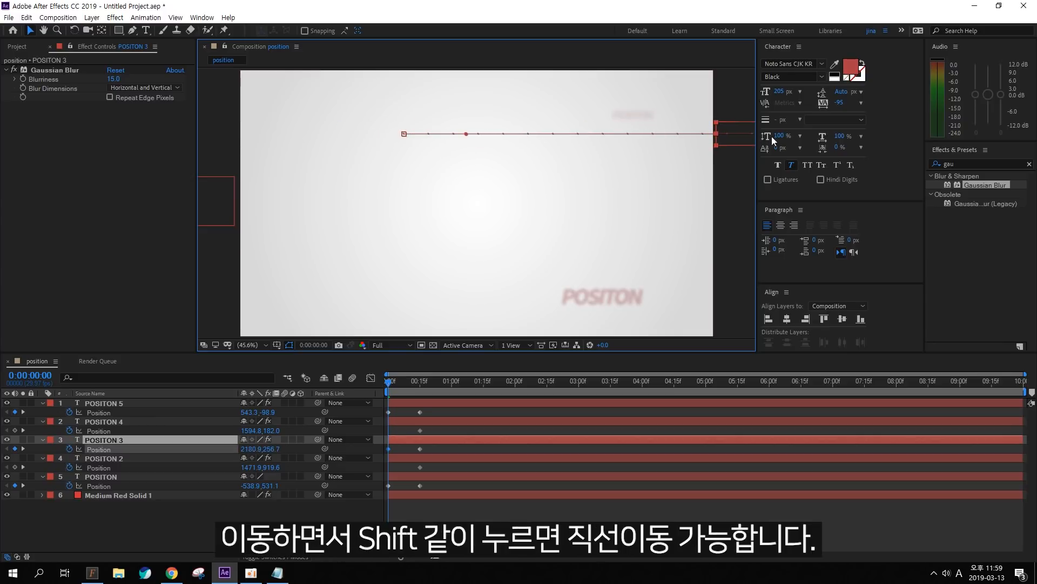
Step: Move the POSITON 2 text straight up above the frame to about 1472, -42 at 0:00:00:00
left_click(595, 322)
left_click(740, 267)
left_click(622, 297)
left_click_drag(624, 297, 622, 62)
Step: Move the POSITON 4 text horizontally off the frame's left side to about -104, 182 at 0:00:00:00
left_click(640, 115)
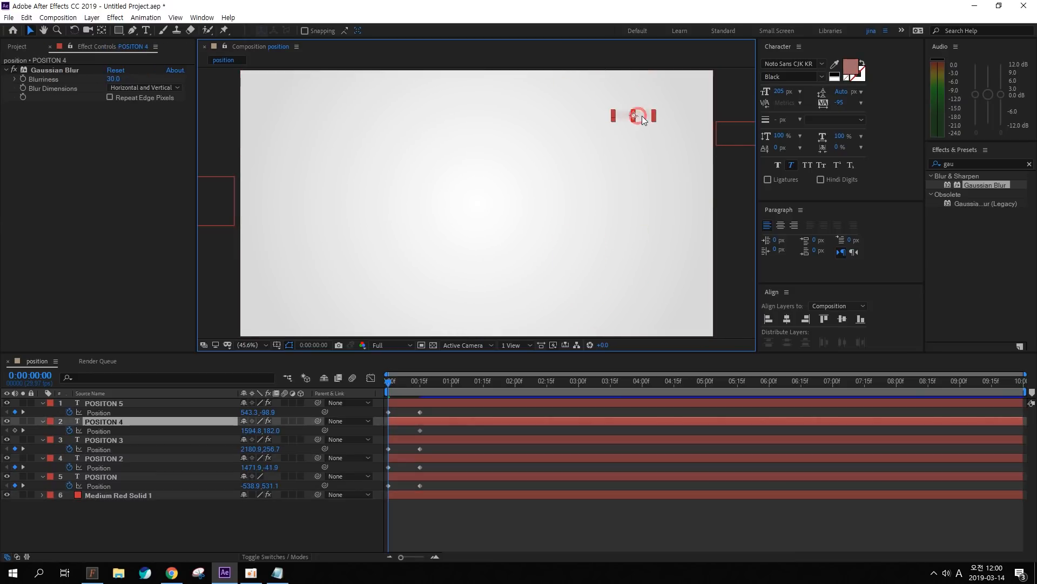
left_click_drag(646, 116, 228, 66)
key("ctrl+z")
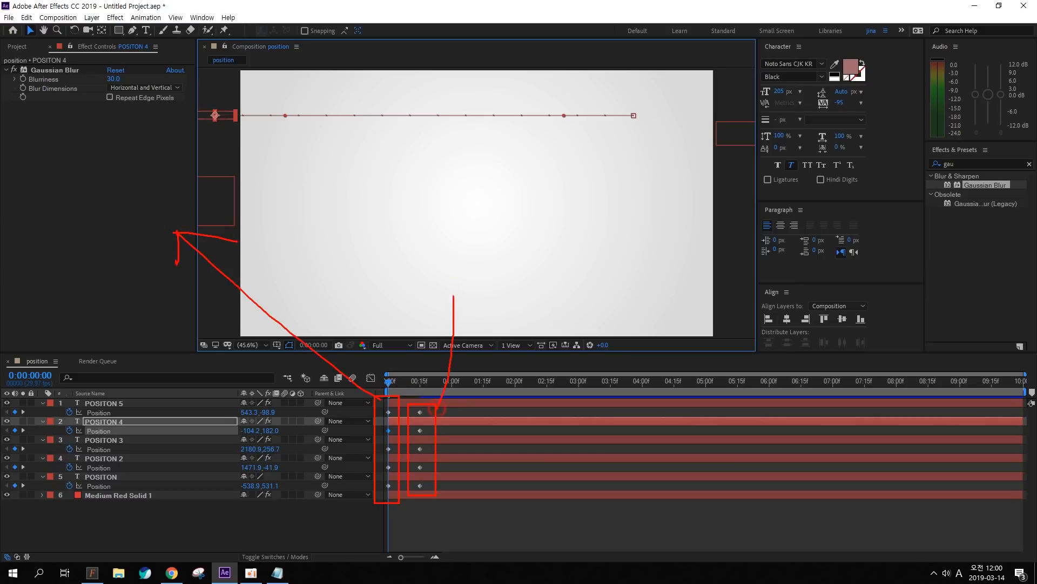
Step: Play back the texts' fly-in from the start several times and examine it around the 15-frame keyframes
left_click_drag(452, 268, 471, 280)
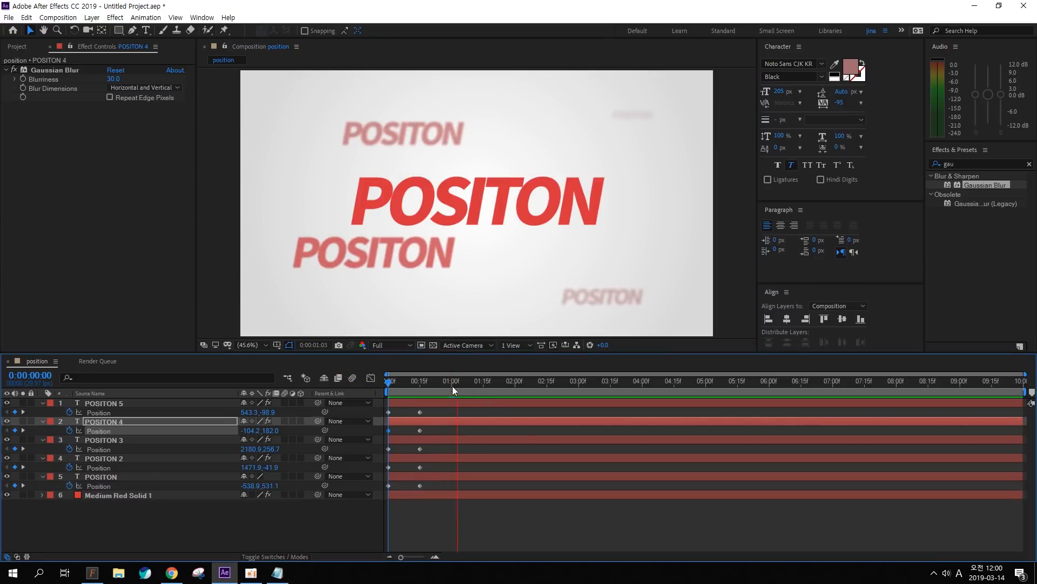
key("space")
key("space")
left_click_drag(444, 381, 333, 383)
key("space")
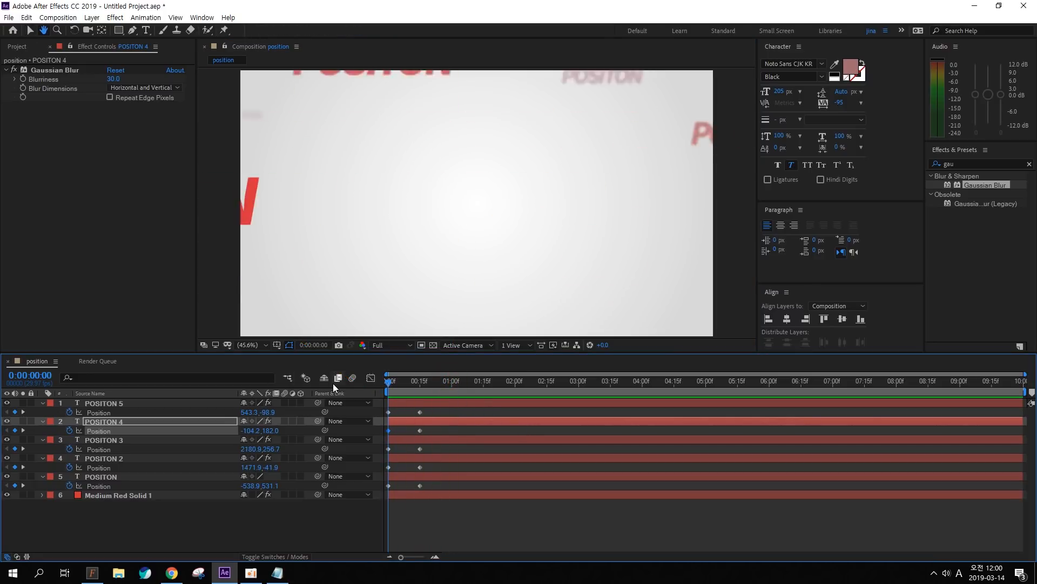
left_click_drag(429, 383, 310, 378)
key("space")
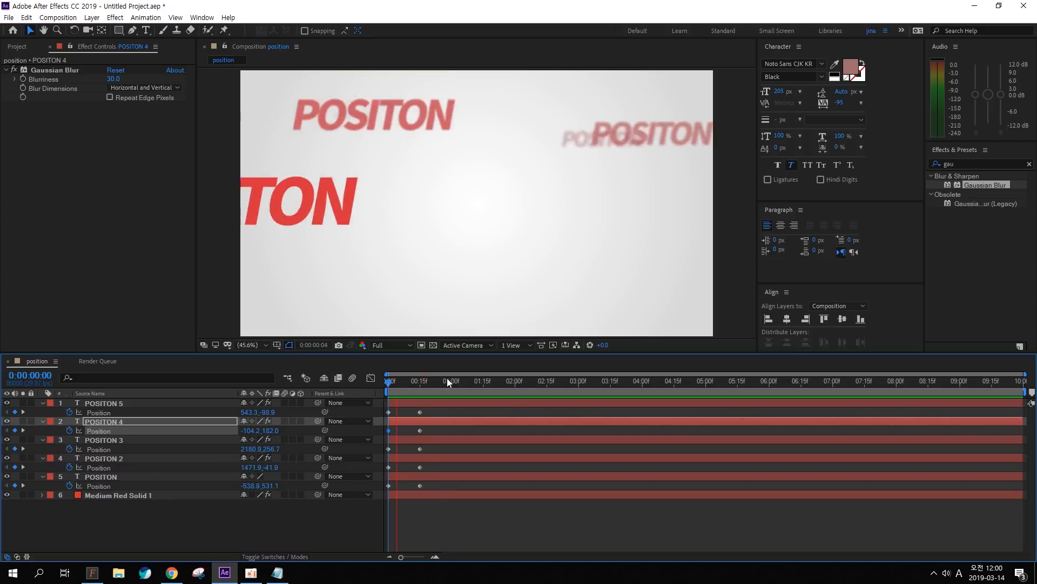
left_click_drag(439, 384, 356, 391)
key("space")
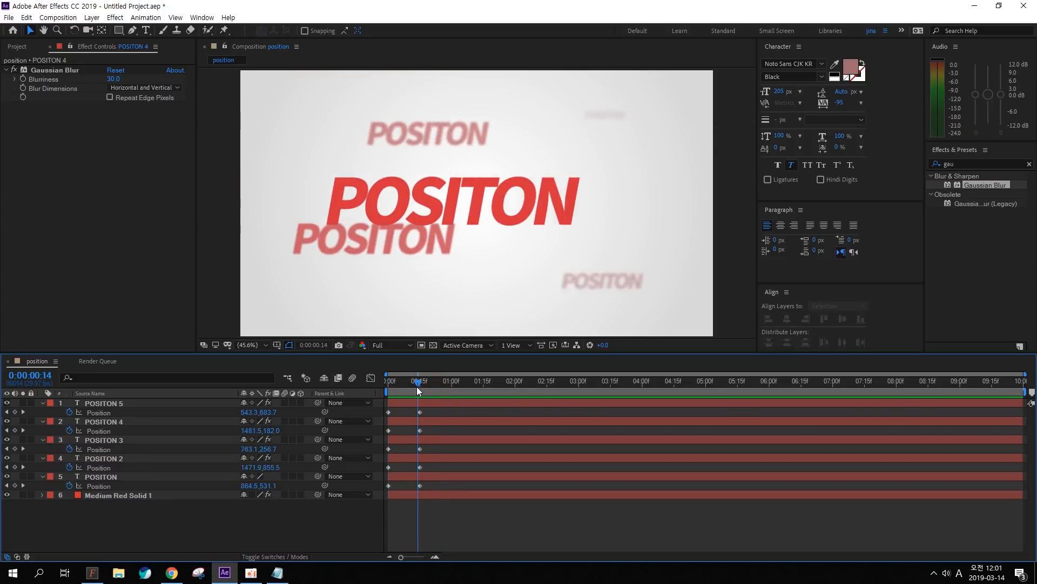
left_click_drag(419, 386, 501, 393)
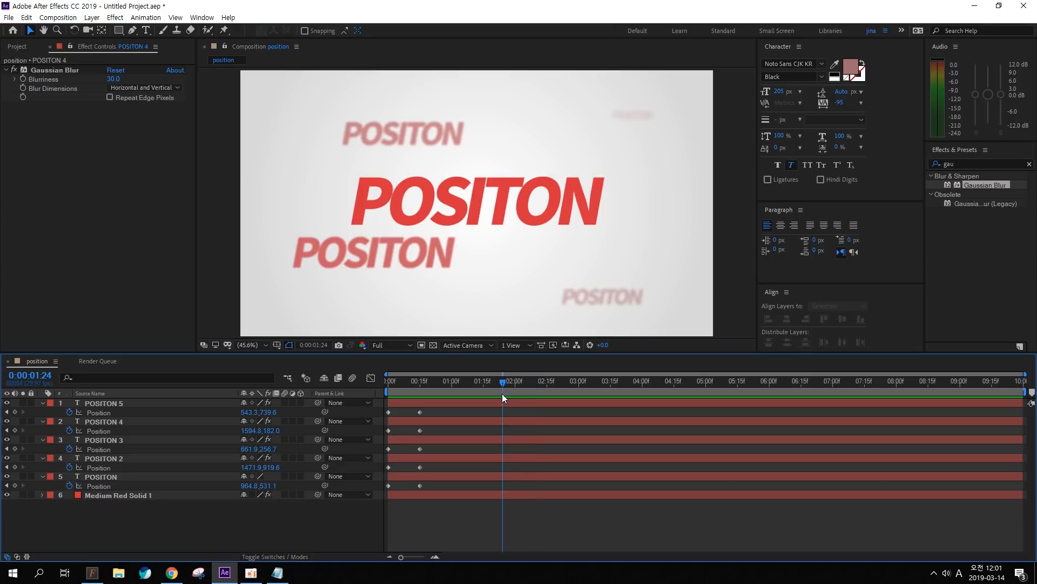
Step: Set the current time to the 15-frame keyframes and advance it by 30 frames to 0:00:01:15
mouse_move(421, 384)
left_mouse_down()
mouse_move(390, 381)
mouse_move(423, 381)
left_mouse_up()
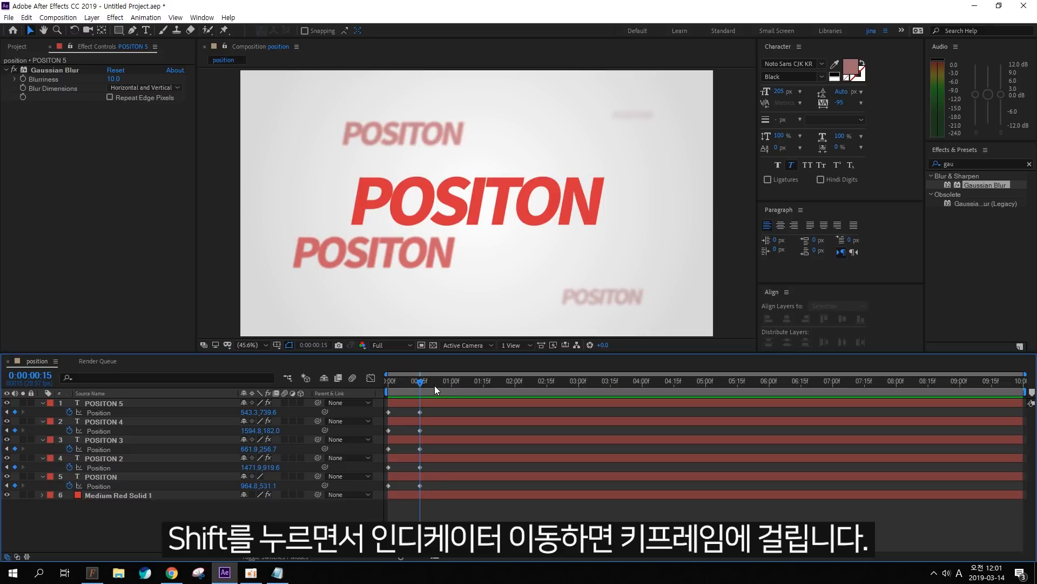
key("alt+shift+j")
type("+4")
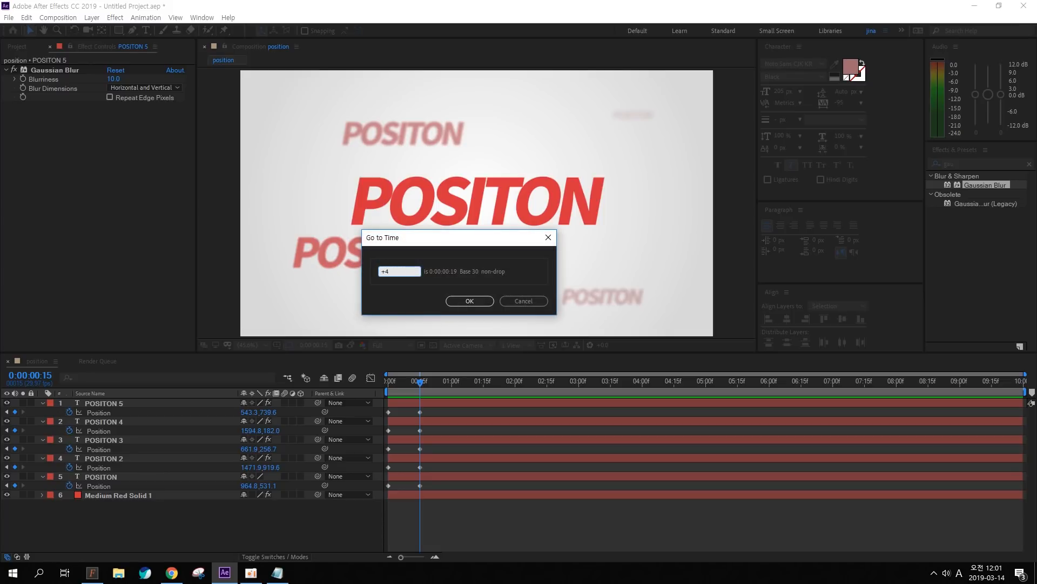
type("30")
key("Return")
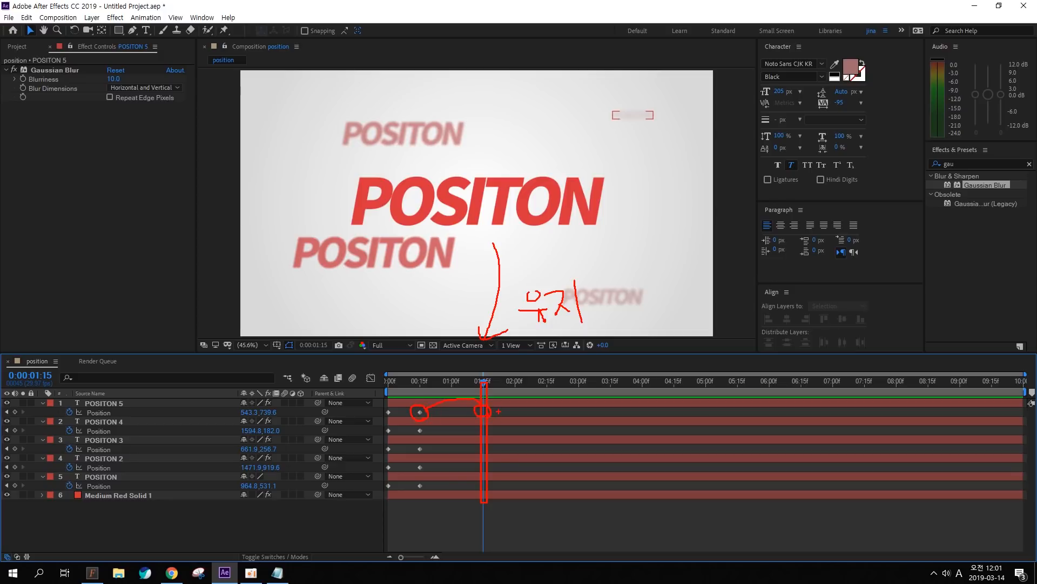
Step: Try copying the 15-frame Position keyframes of POSITON 5, 4 and 3 to 0:00:01:15, and delete the pasted keyframes
left_click(420, 412)
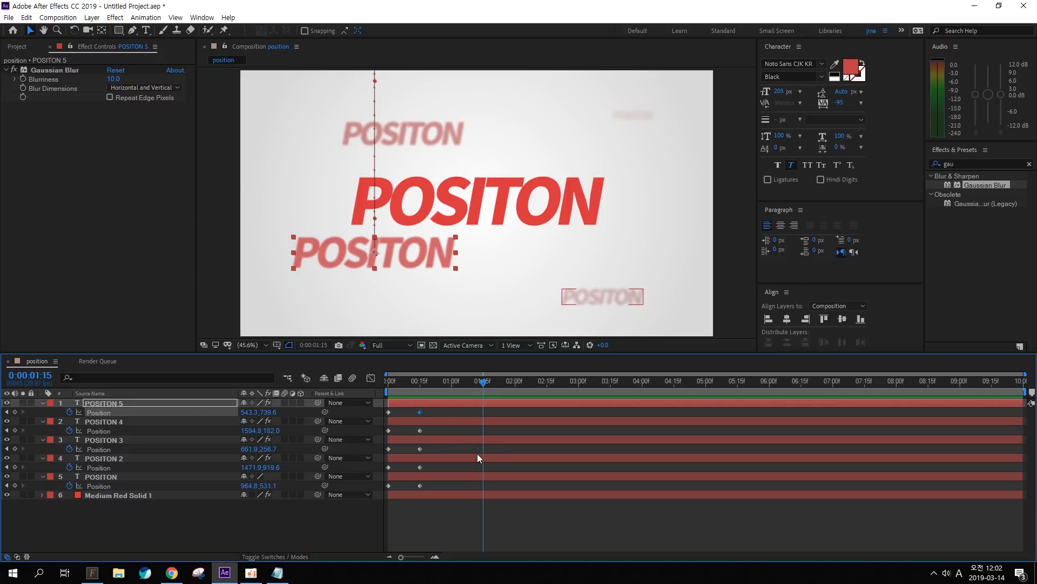
left_click(409, 411)
left_click_drag(405, 410, 427, 451)
key("ctrl+c")
key("ctrl+v")
key("ctrl+c")
key("ctrl+v")
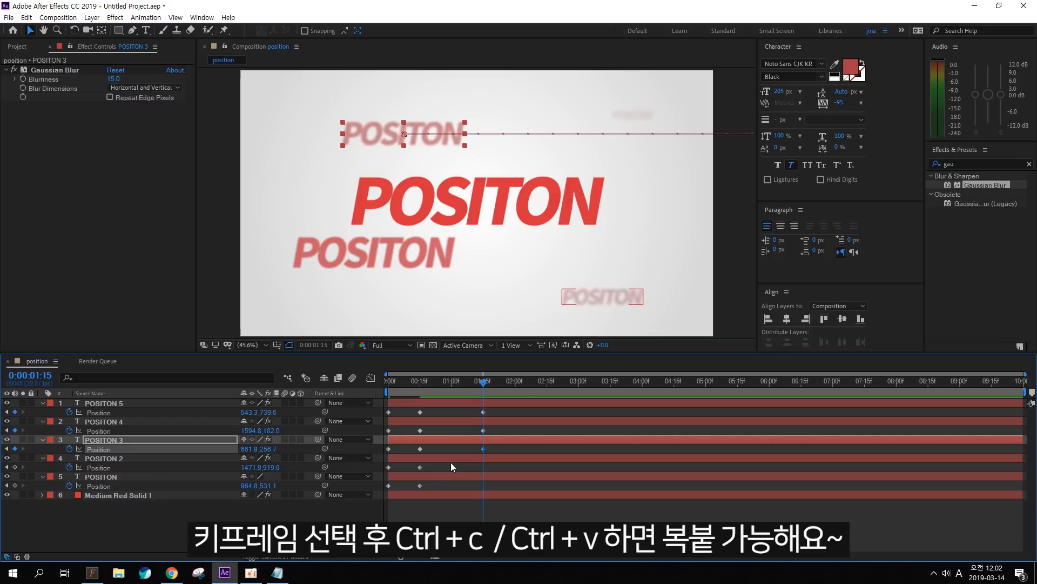
left_click_drag(469, 409, 505, 449)
key("Delete")
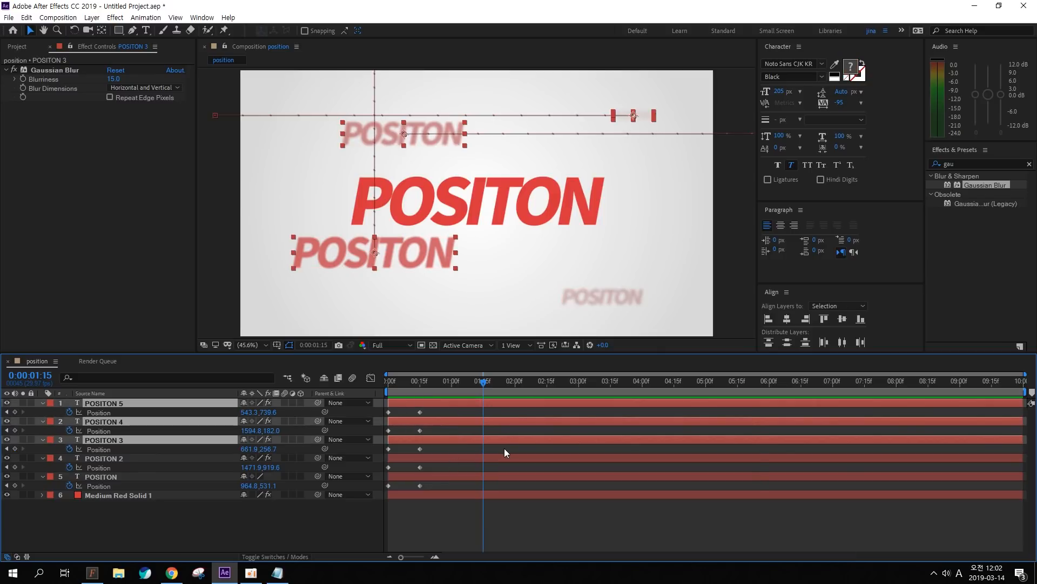
Step: Try to duplicate the 15-frame Position keyframes of all five texts at once, and delete the resulting duplicate layers
left_click(425, 513)
left_click(420, 457)
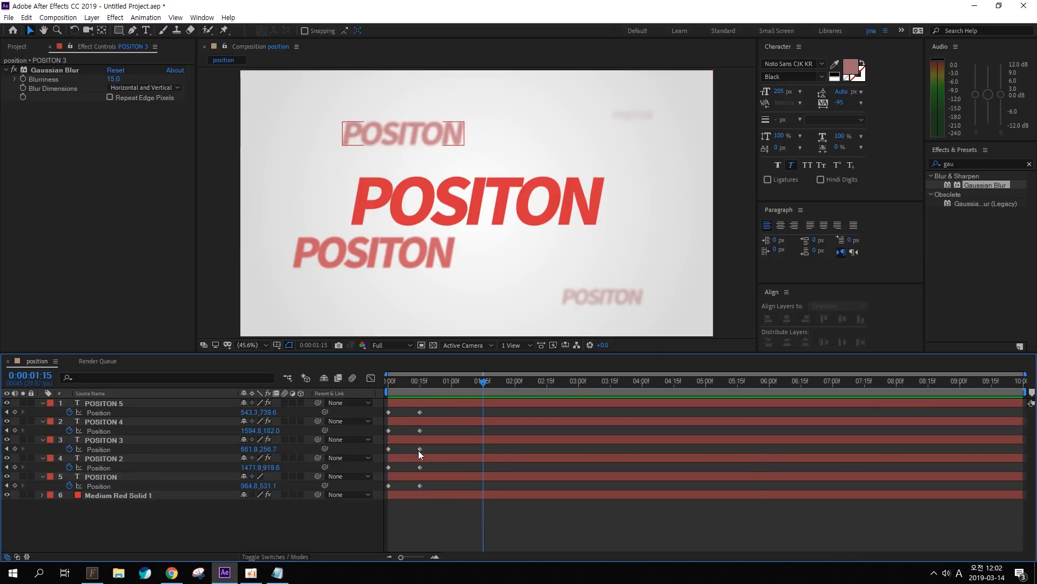
left_click_drag(412, 410, 439, 488)
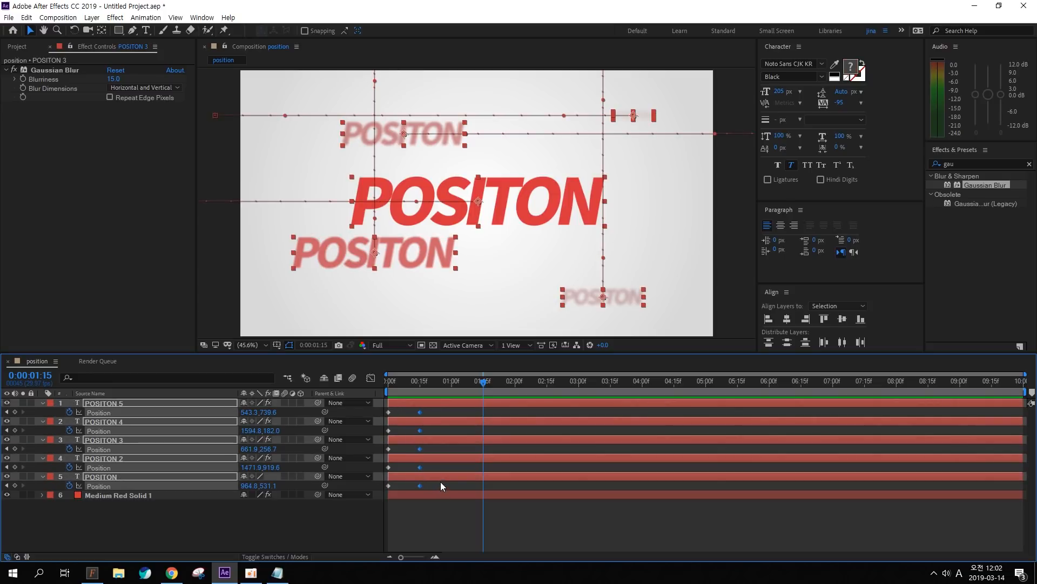
key("ctrl+d")
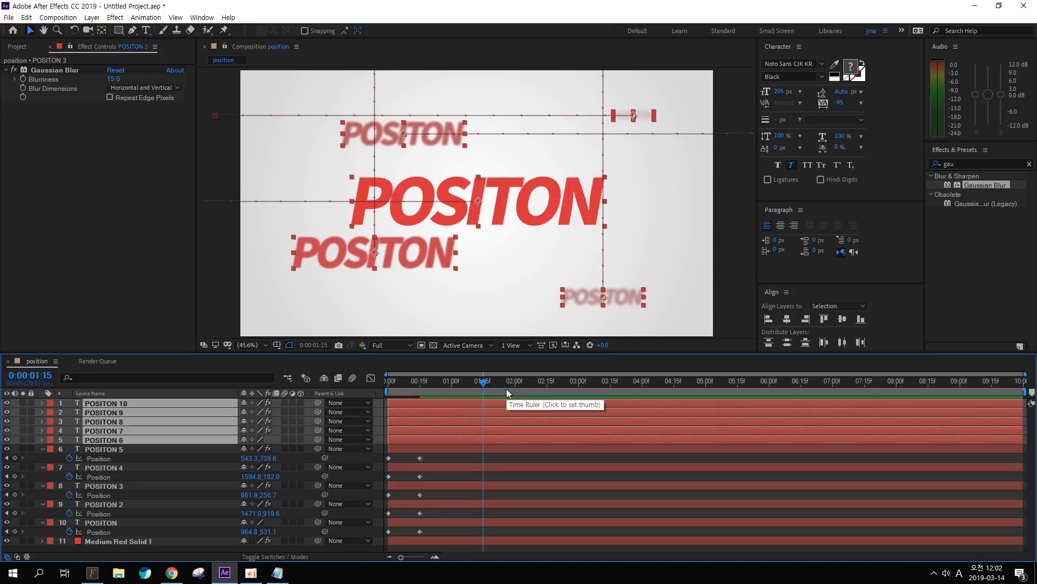
key("Delete")
Step: Copy each of the five POSITON texts' 15-frame Position keyframe to 0:00:01:15, one text at a time
left_click(422, 483)
key("ctrl+c")
key("ctrl+v")
left_click(420, 468)
key("ctrl+c")
key("ctrl+v")
left_click(420, 449)
key("ctrl+c")
key("ctrl+v")
left_click(420, 429)
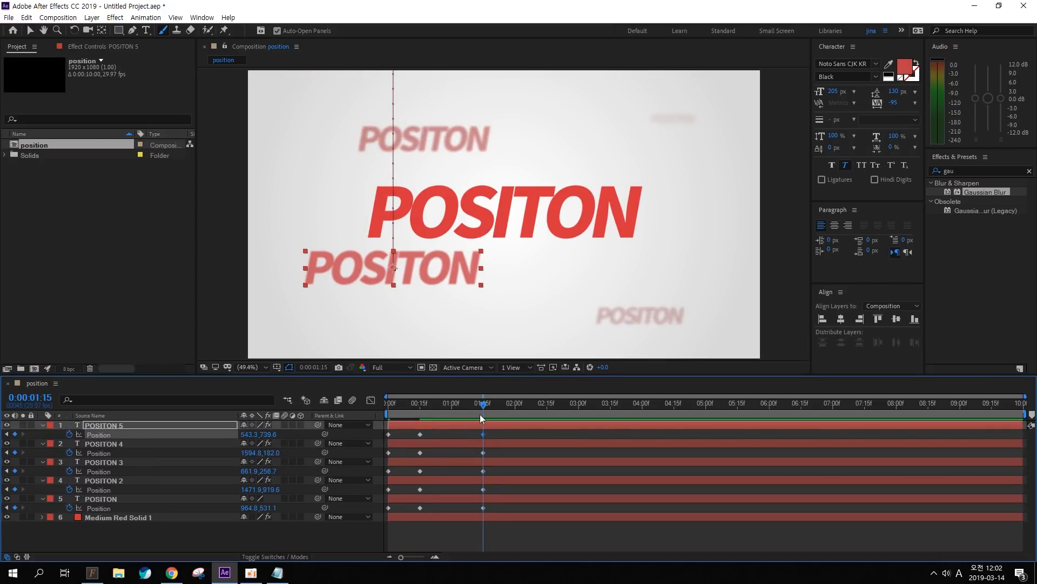
Step: Advance the current time by 15 frames to 0:00:02:00
mouse_move(482, 409)
left_mouse_down()
mouse_move(408, 409)
mouse_move(484, 405)
left_mouse_up()
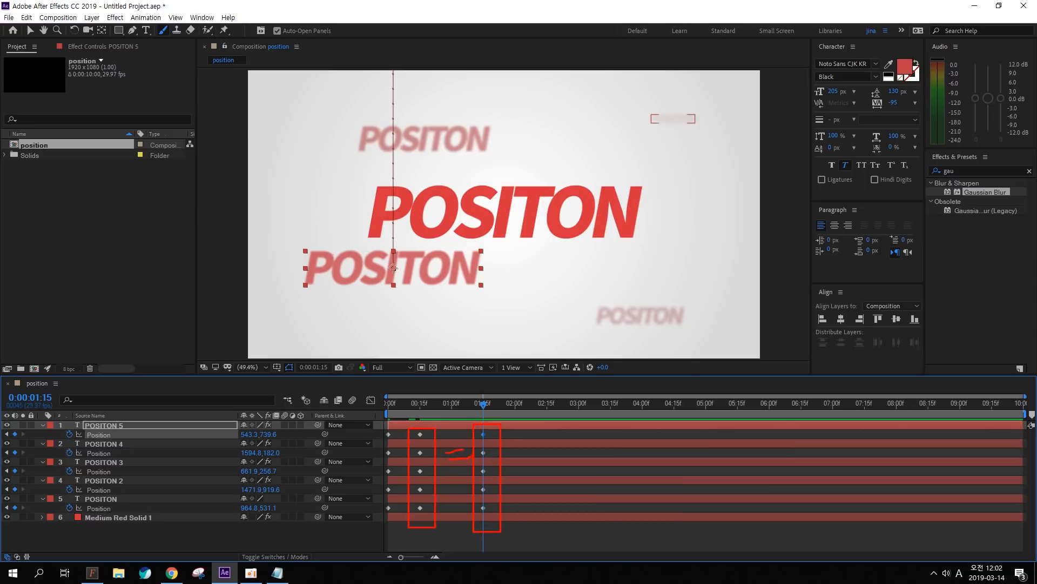
mouse_move(474, 410)
left_mouse_down()
mouse_move(442, 413)
mouse_move(482, 415)
left_mouse_up()
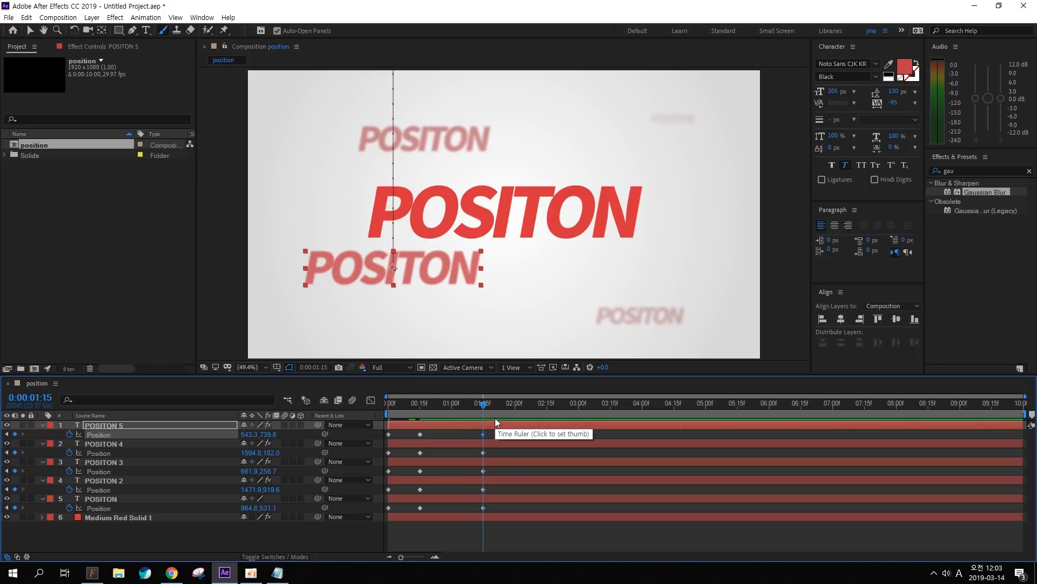
key("alt+shift+j")
type("+")
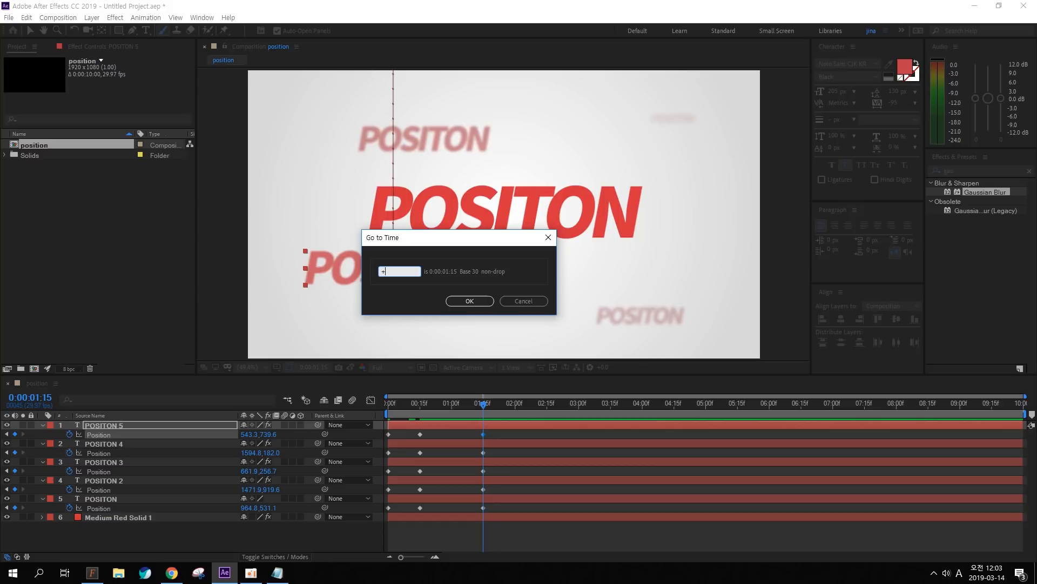
type("15")
key("Return")
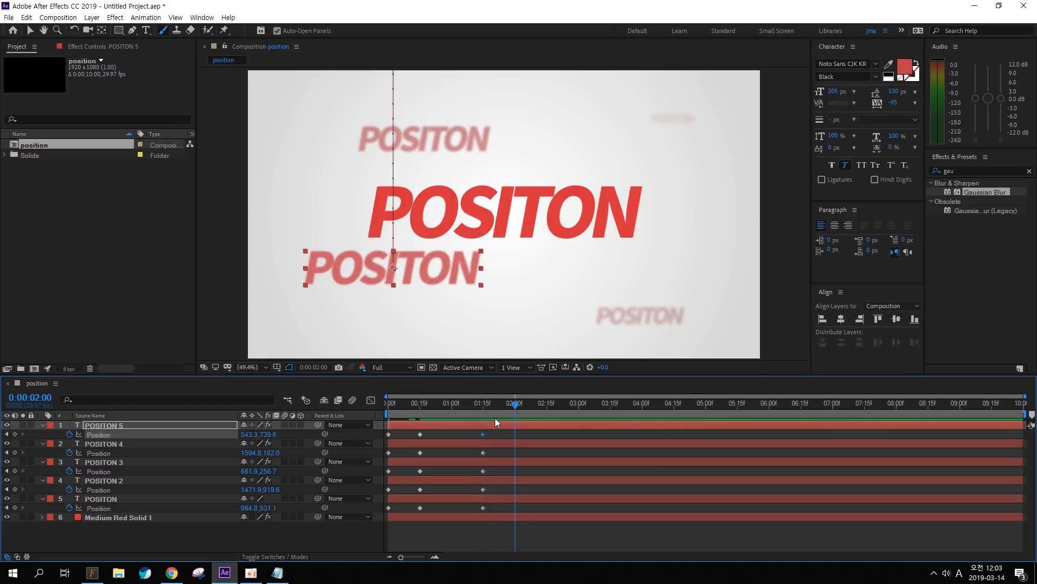
Step: At 0:00:02:00, move the main POSITON text horizontally off the frame's right side to about 2462, 531
left_click(591, 549)
left_click(431, 271)
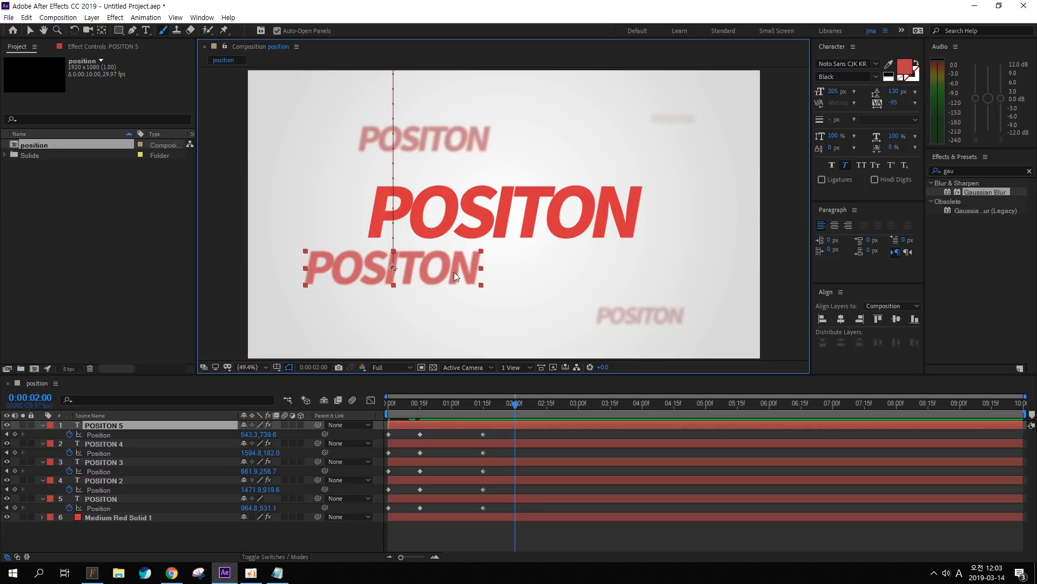
left_click(517, 203)
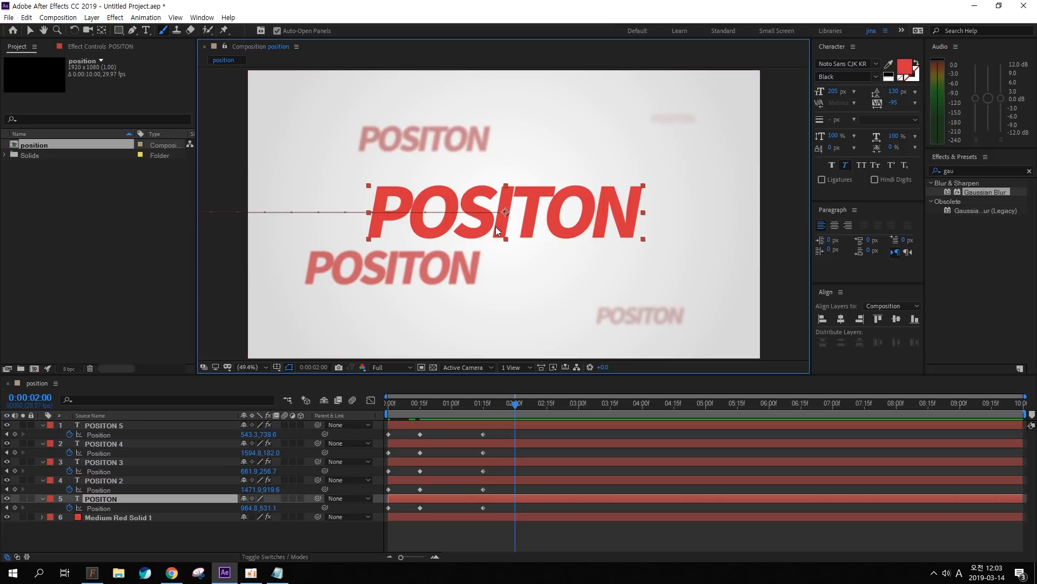
key("v")
left_click_drag(606, 215, 216, 219)
key("ctrl+z")
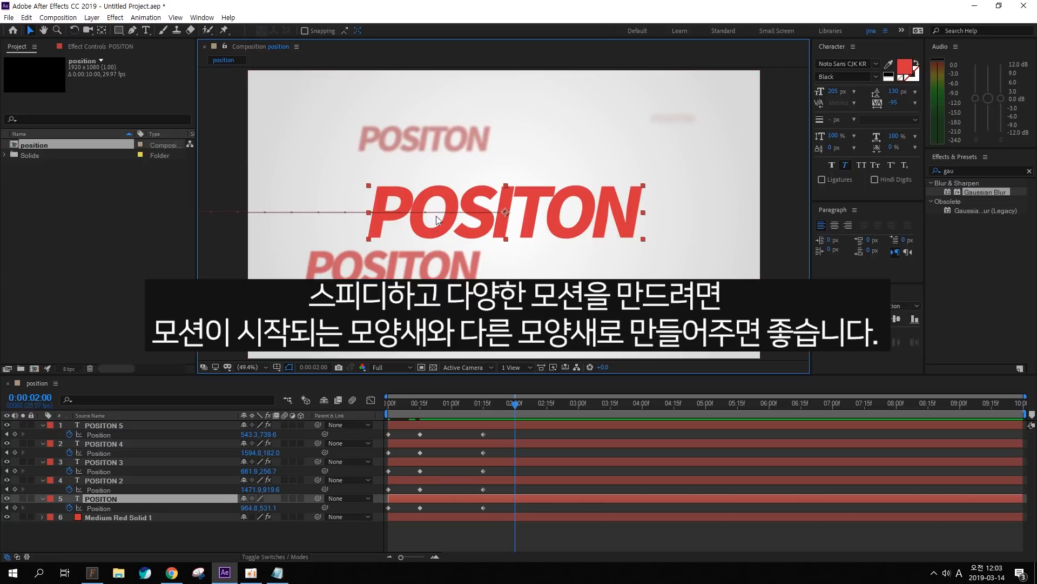
left_click_drag(401, 225, 801, 214)
Step: Move the POSITON 5 text horizontally off the frame's right side to about 2266, 740 at 0:00:02:00
left_click(427, 268)
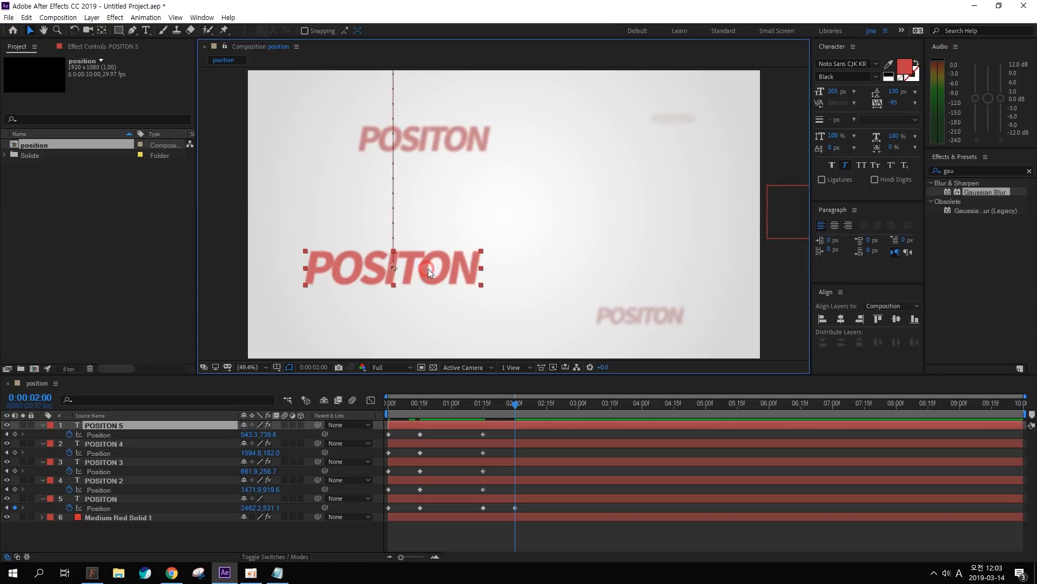
left_click_drag(364, 274, 373, 395)
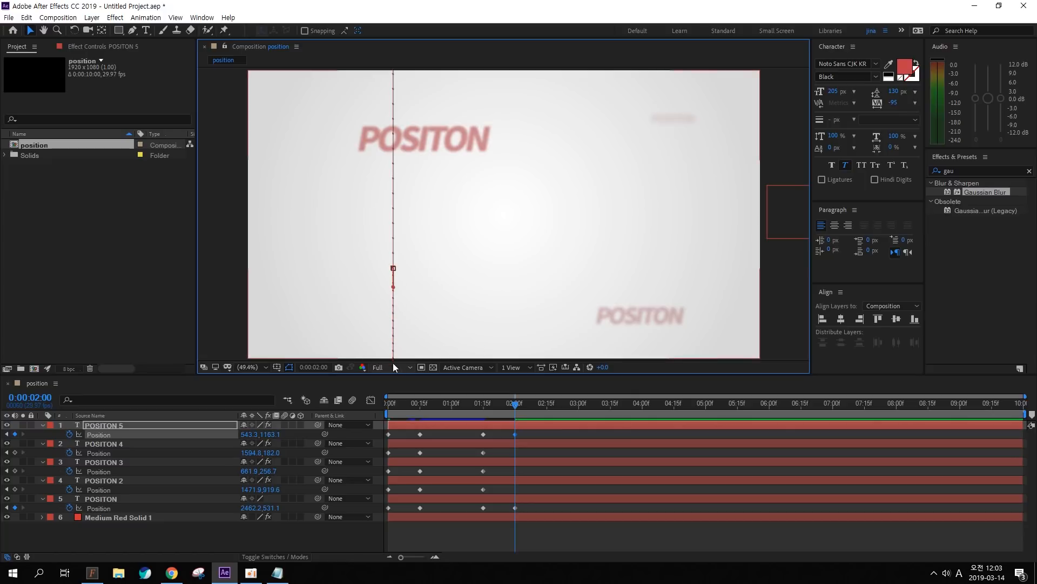
key("ctrl+z")
left_click_drag(439, 272, 811, 272)
Step: Move the POSITON 2 text horizontally off the frame's left side to about -186, 920 at 0:00:02:00
left_click(634, 329)
left_click(649, 319)
left_click_drag(673, 321, 228, 323)
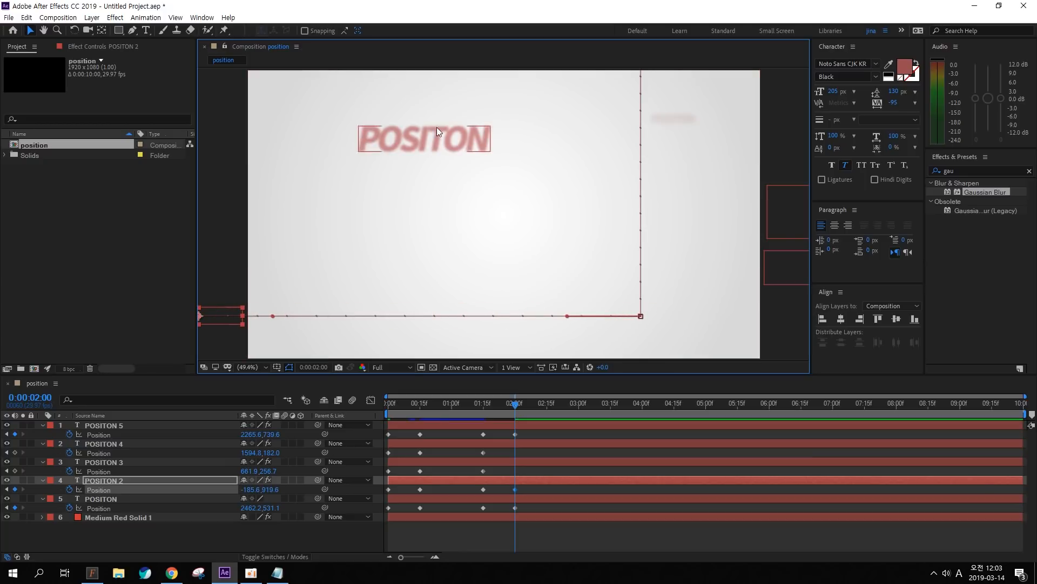
Step: Move POSITON 3 and POSITON 4 straight down below the frame to about 662, 1138 and 1595, 1112 at 0:00:02:00
left_click(463, 146)
left_click_drag(462, 152, 464, 378)
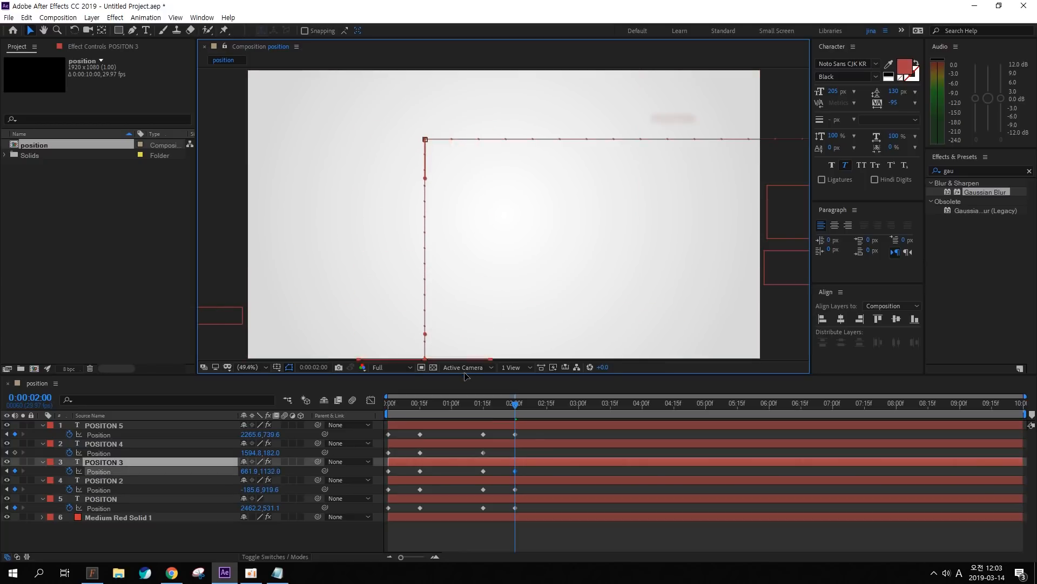
left_click(676, 118)
left_click_drag(691, 122, 689, 370)
Step: Play back the texts' entrance, hold and exit, and return the current time to 0:00:00:00
key("space")
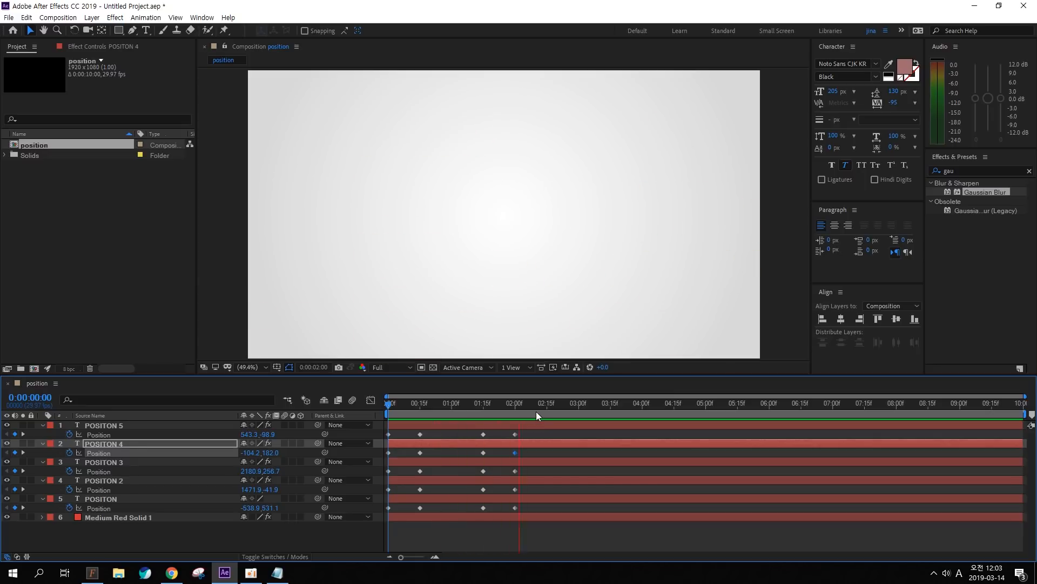
key("space")
key("space")
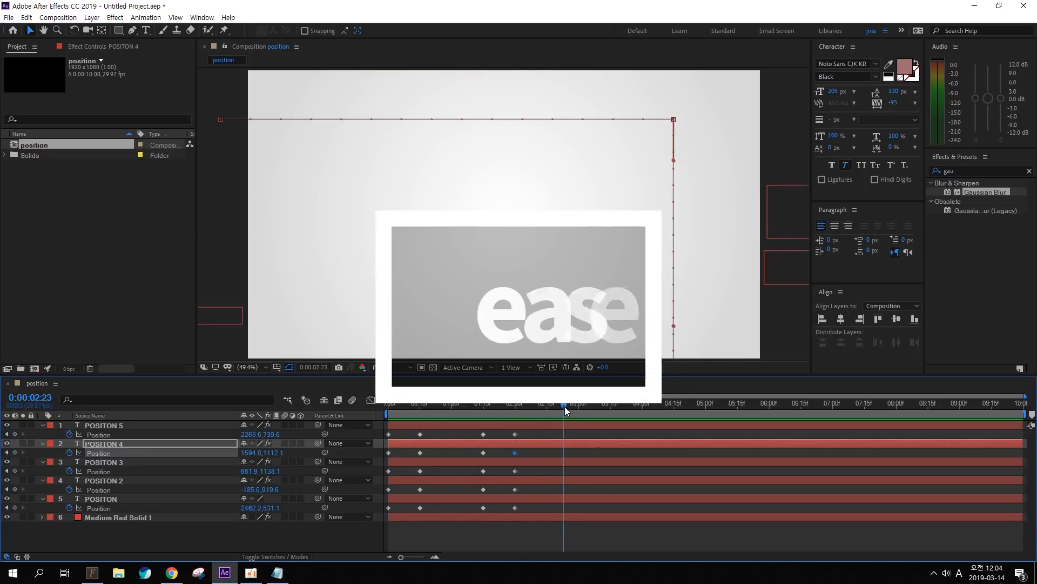
left_click_drag(565, 406, 388, 407)
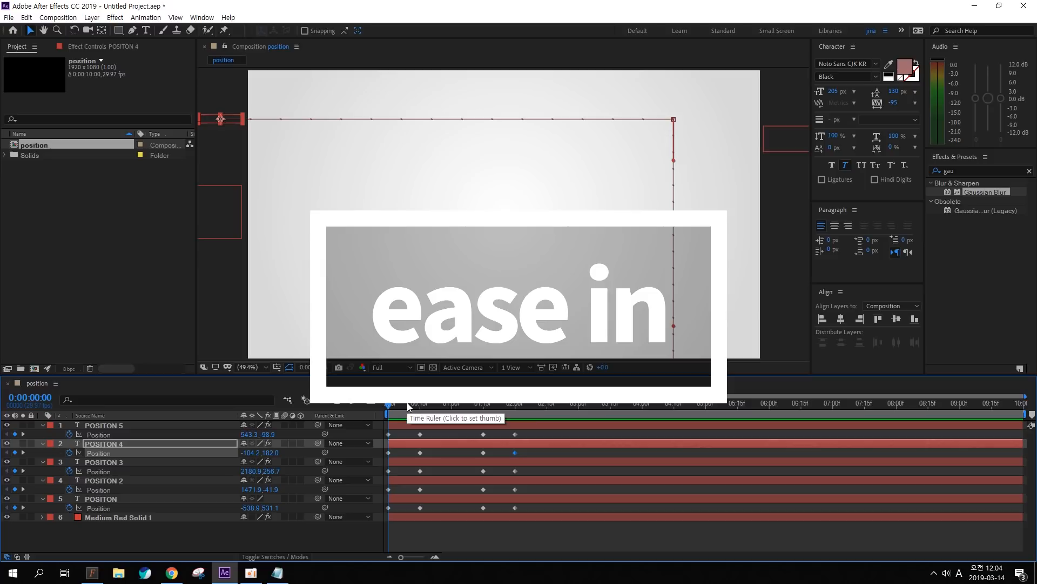
left_click(420, 450)
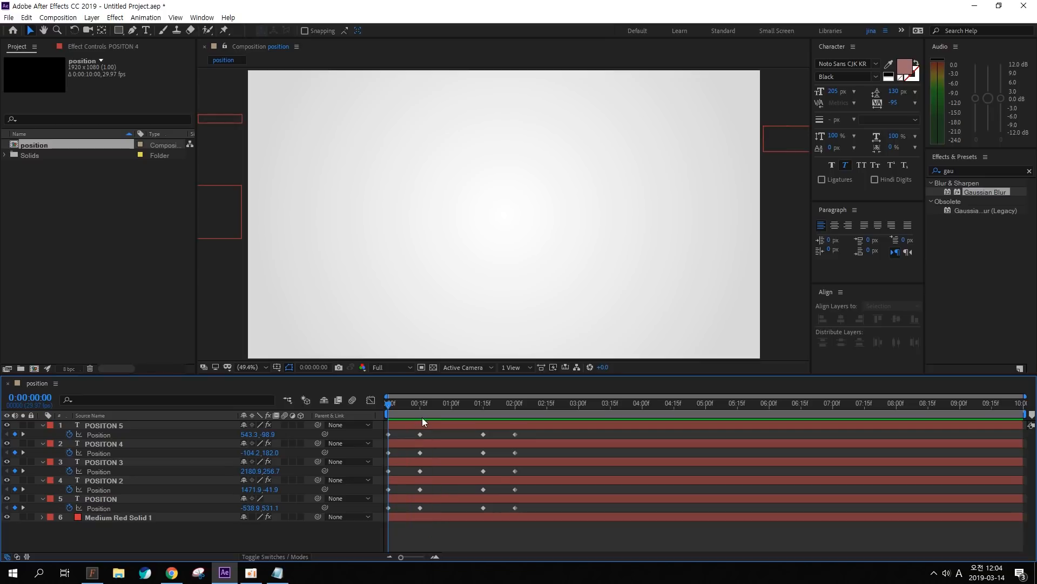
left_click_drag(410, 423, 435, 516)
left_click_drag(501, 425, 530, 537)
left_click_drag(386, 431, 394, 509)
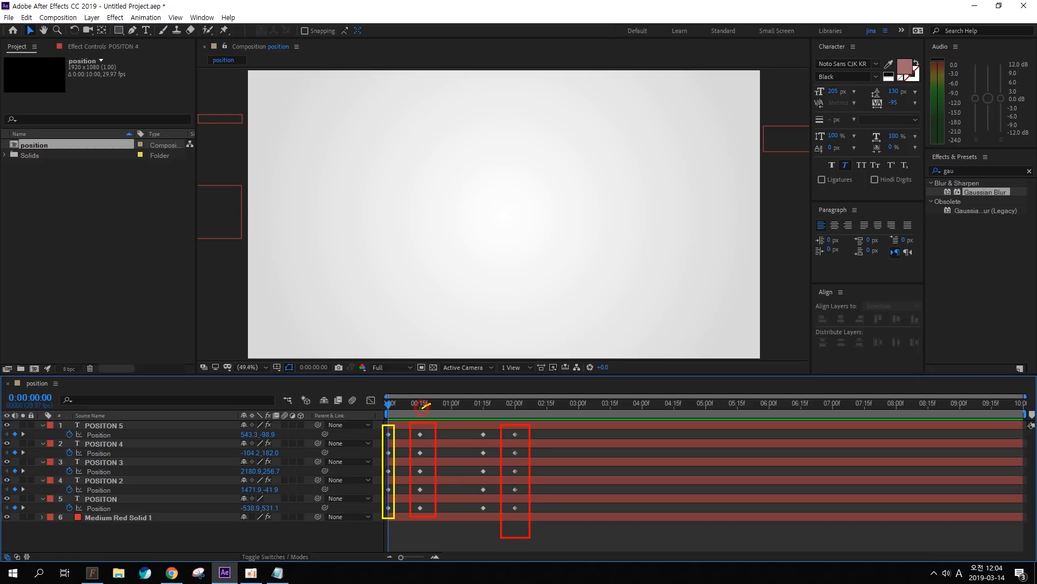
left_click_drag(471, 426, 492, 520)
left_click_drag(475, 390, 468, 411)
key("Escape")
Step: Apply Easy Ease In to the 15-frame Position keyframes of all five POSITON texts
left_click_drag(412, 430, 431, 511)
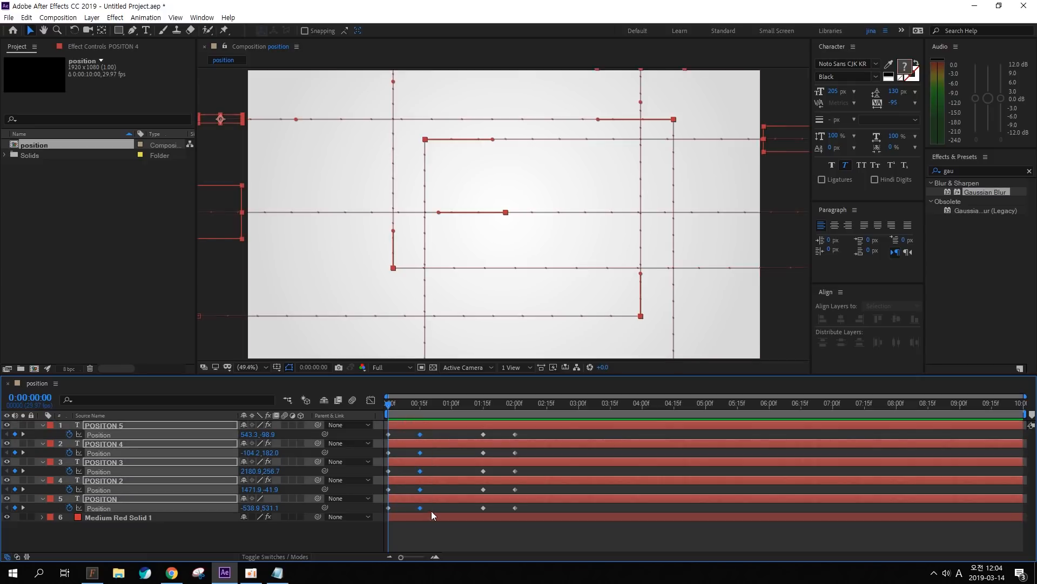
right_click(420, 435)
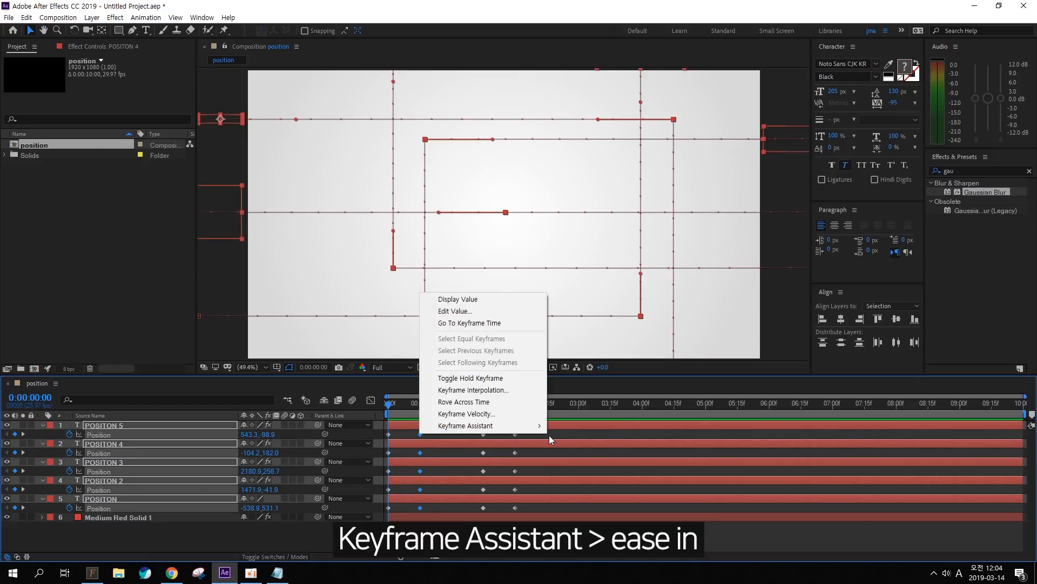
mouse_move(538, 426)
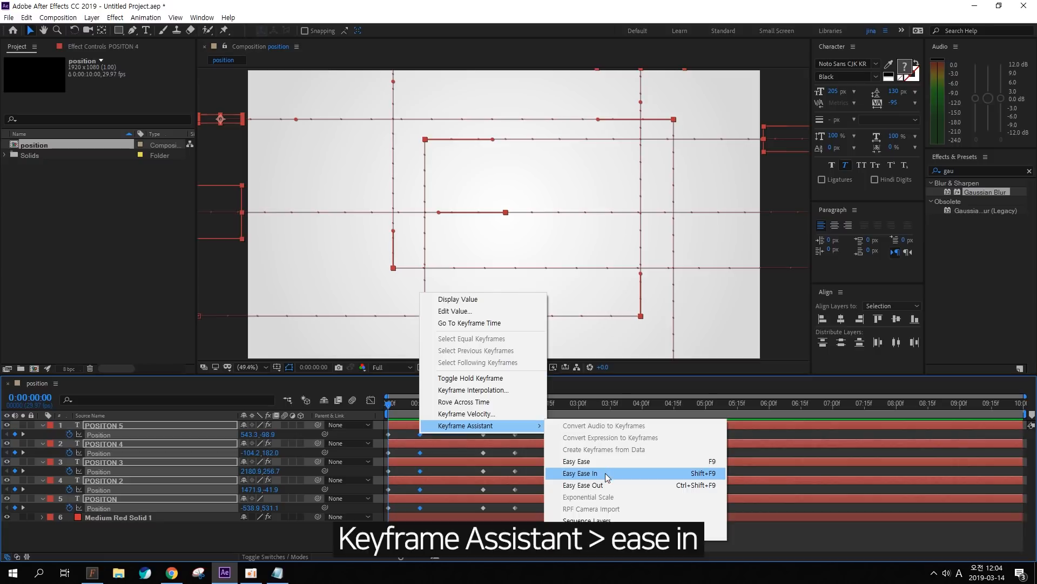
left_click(605, 472)
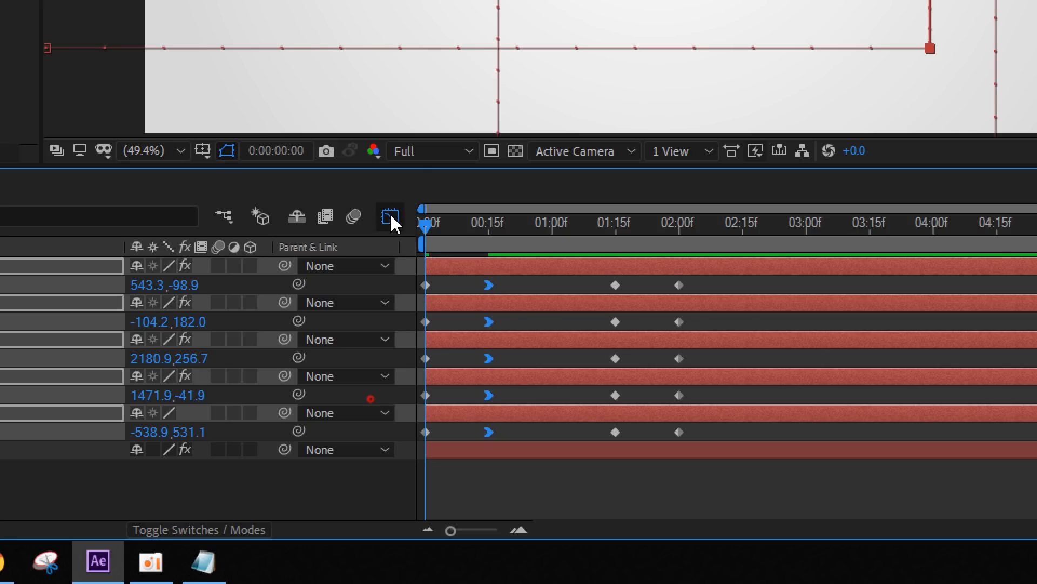
Step: In the speed graph, lengthen the incoming influence of all five texts' 15-frame Position keyframes for a fast start and slow finish
left_click(390, 217)
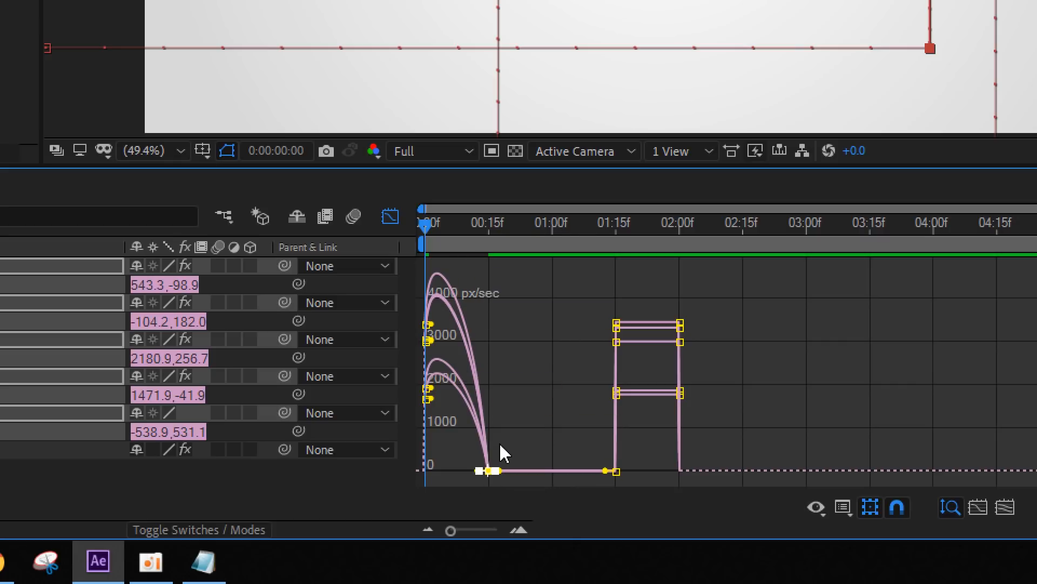
key("equal")
key("equal")
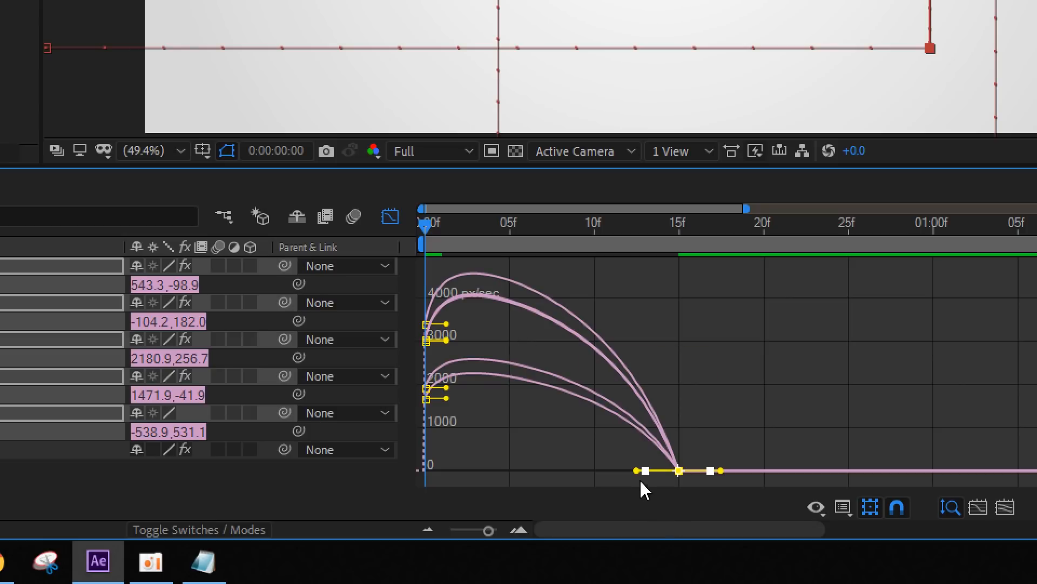
left_click_drag(636, 470, 529, 480)
left_click(390, 216)
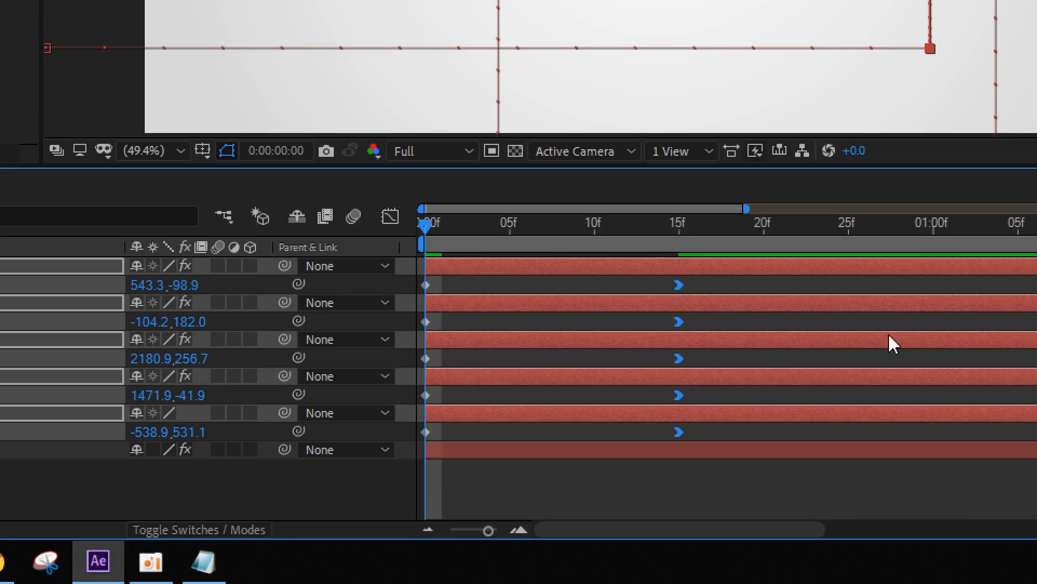
Step: Apply Easy Ease In to the 0:00:02:00 Position keyframes of all five POSITON texts
key("minus")
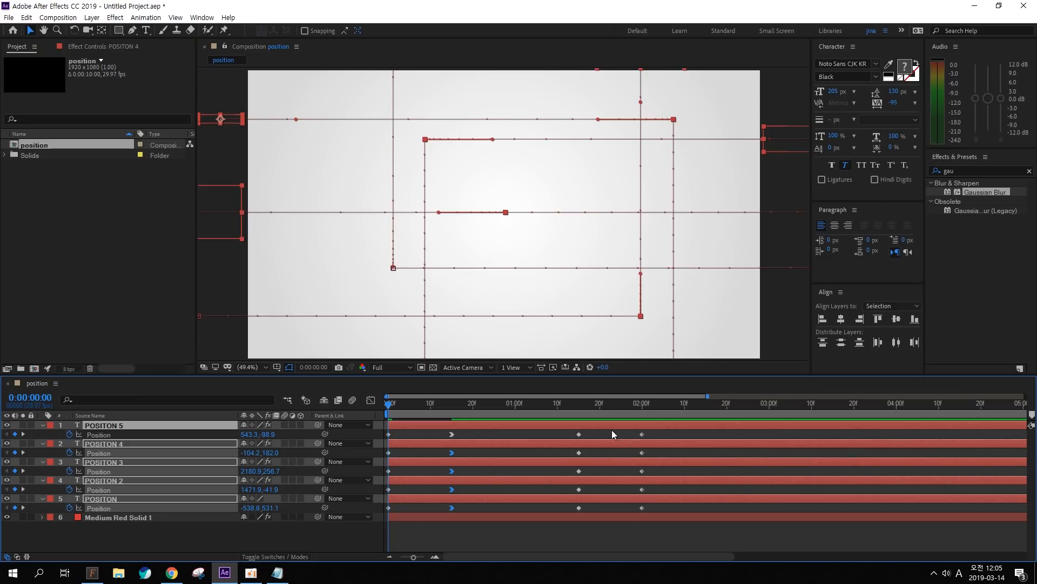
left_click_drag(621, 426, 656, 513)
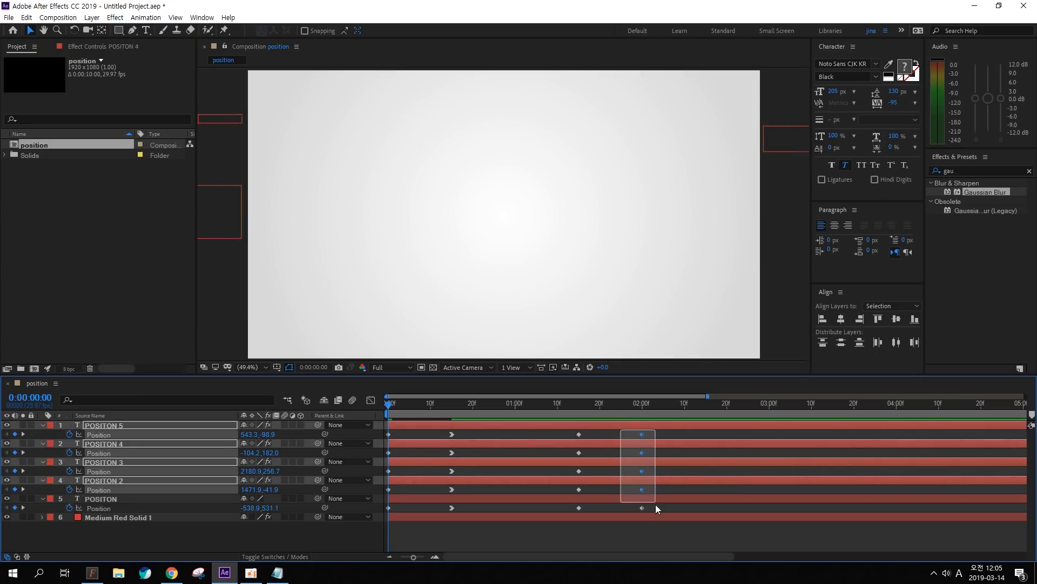
right_click(643, 435)
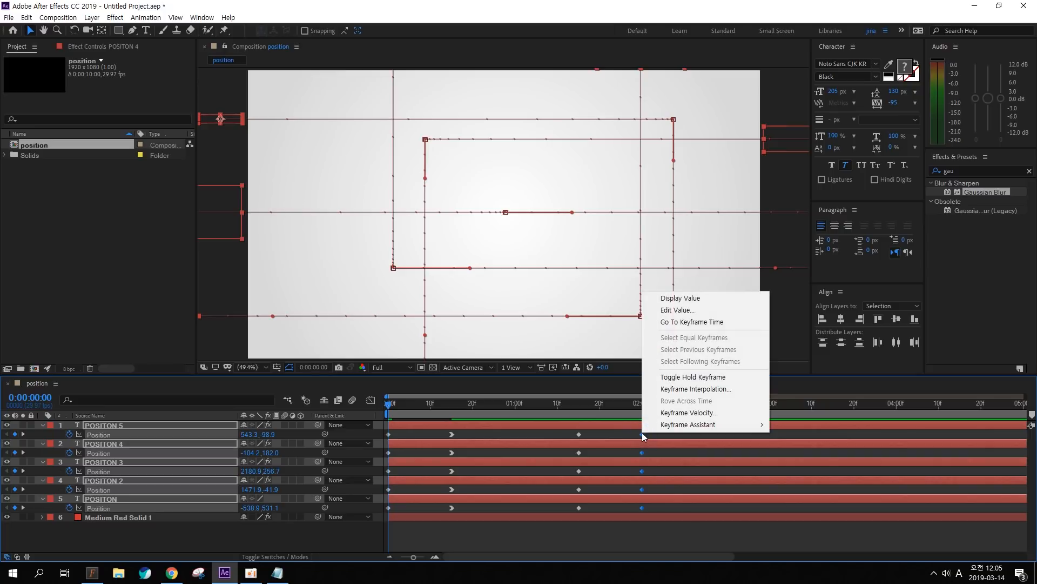
mouse_move(686, 426)
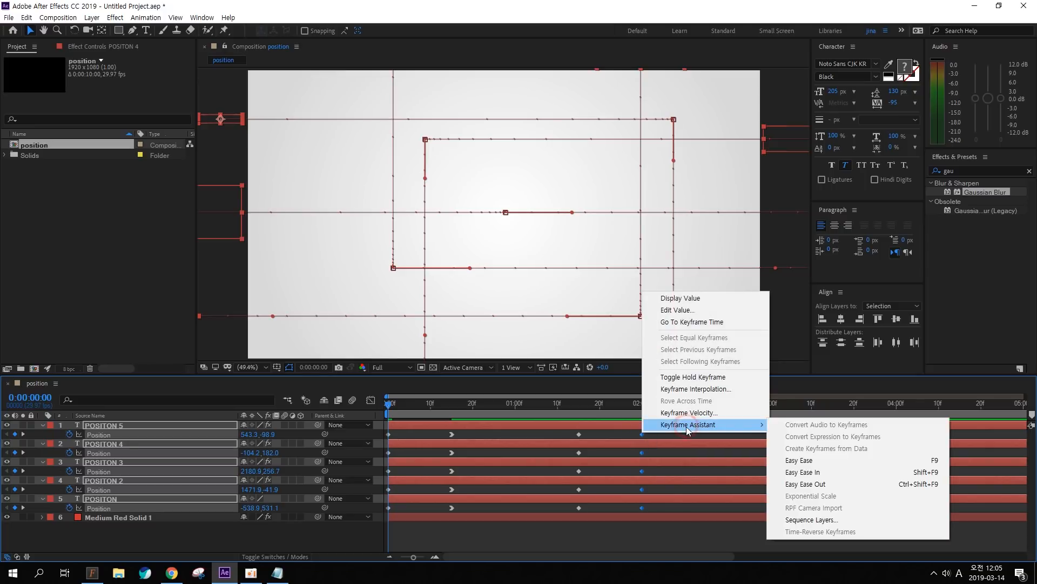
left_click(817, 472)
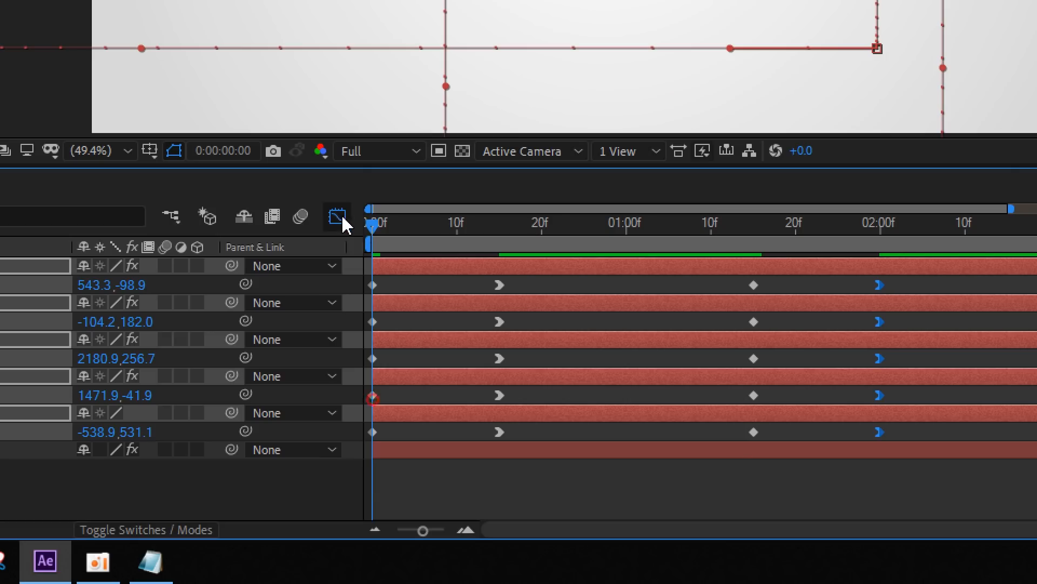
Step: In the speed graph, lengthen the incoming influence of the texts' 0:00:02:00 keyframes so their exit starts fast
left_click(370, 399)
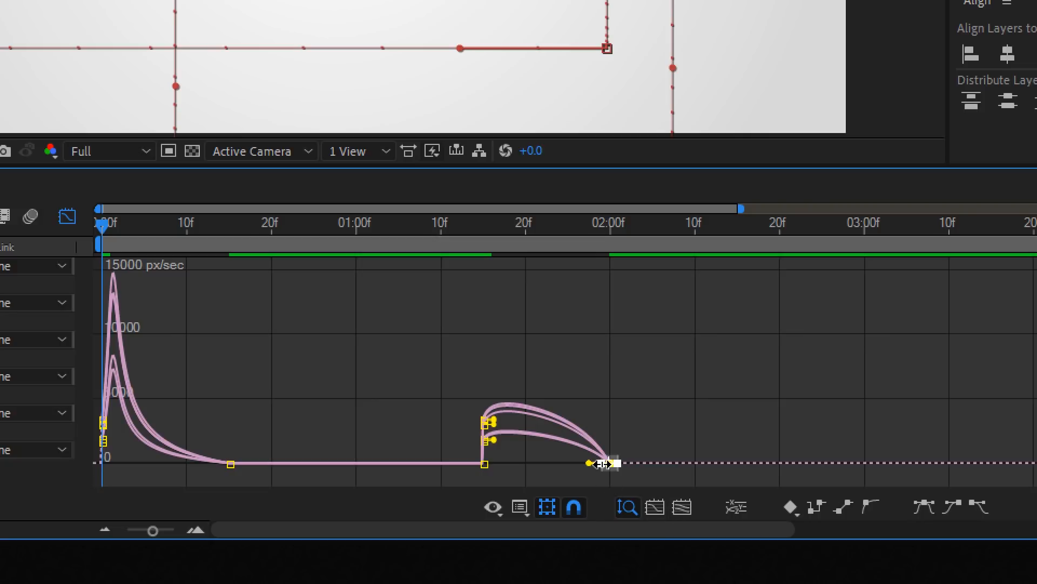
left_click_drag(589, 463, 530, 466)
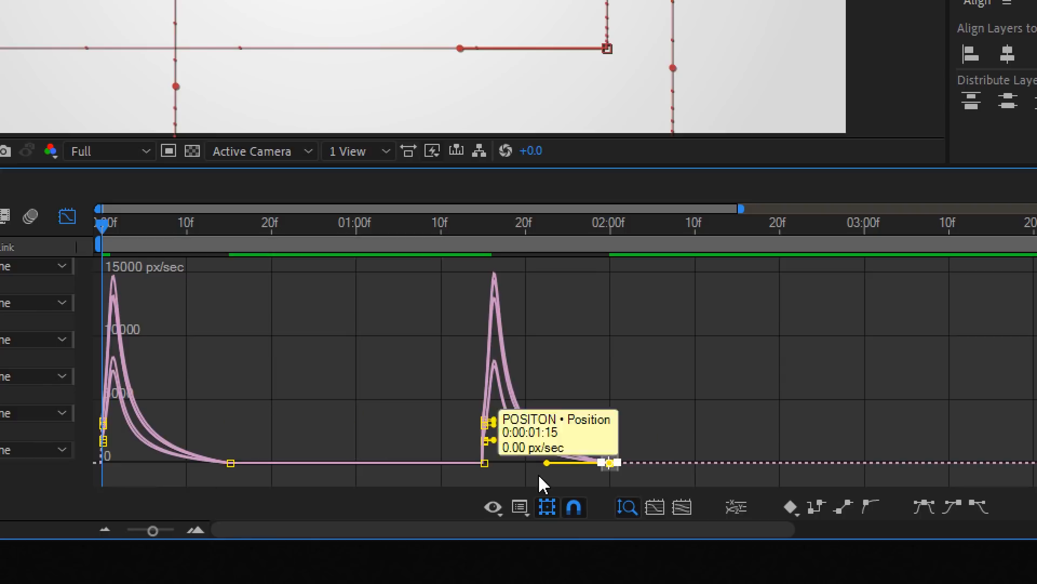
Step: Try pulling the 0:00:02:00 keyframes earlier in the speed graph and inspect their timing in the layer view
left_click_drag(602, 463, 508, 471)
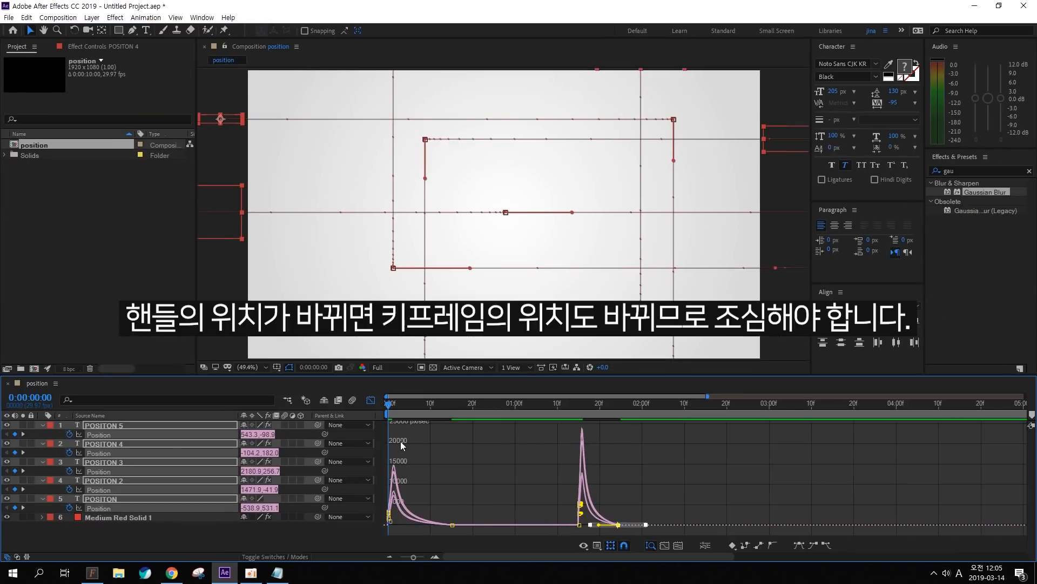
left_click(368, 399)
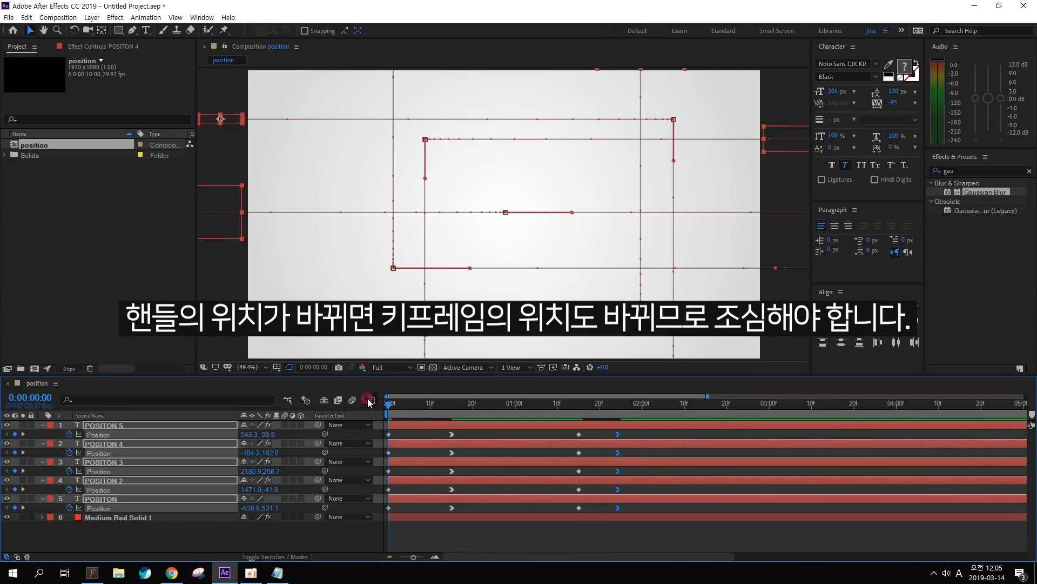
left_click(367, 399)
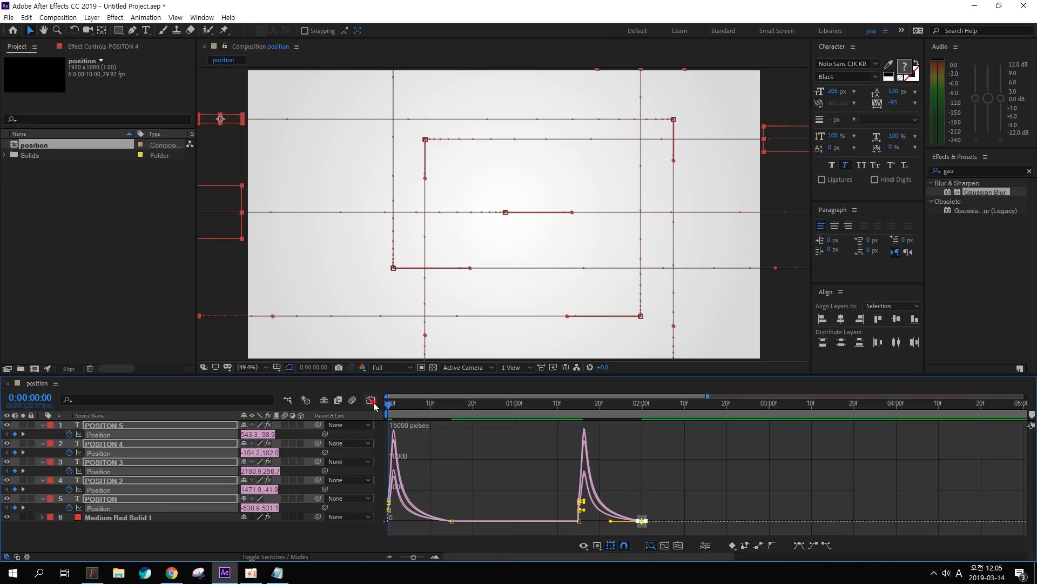
Step: Leave the speed graph, play back the eased entrance and exit, and move the current time to 0:00:02:00
left_click(93, 223)
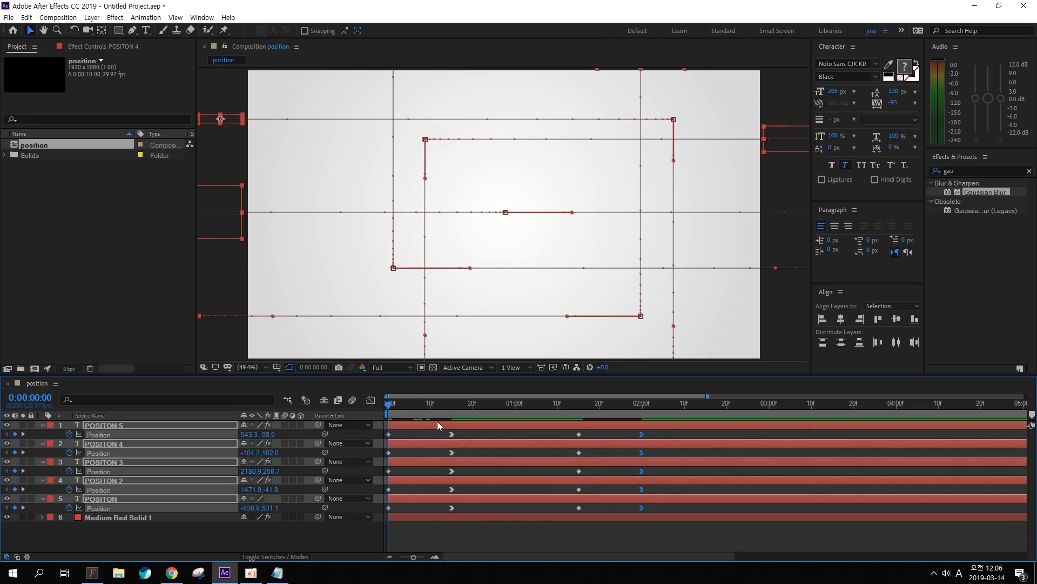
key("space")
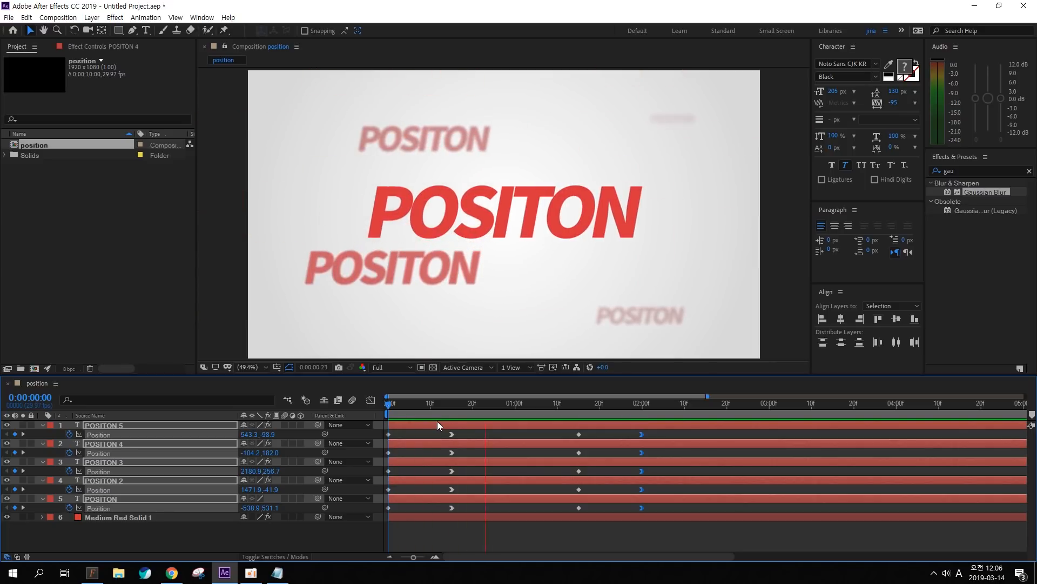
key("space")
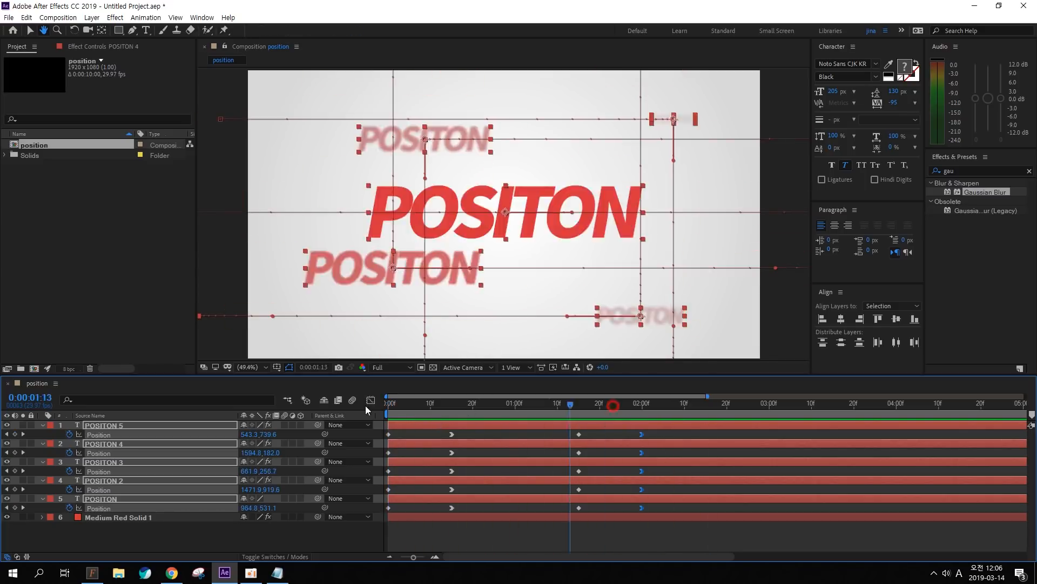
left_click_drag(614, 408, 649, 410)
left_click_drag(783, 410, 739, 511)
left_click_drag(716, 402, 809, 506)
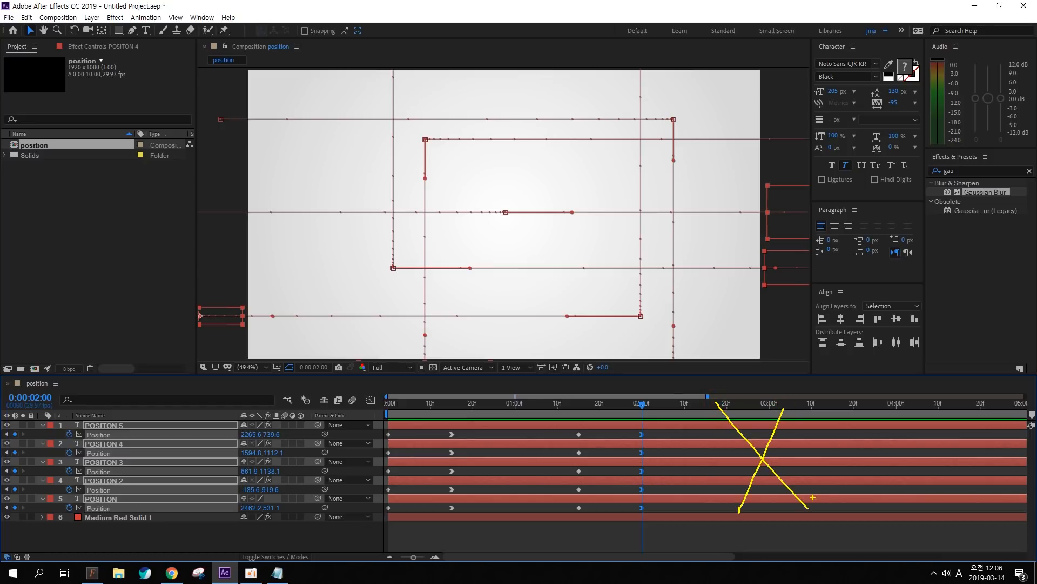
key("Escape")
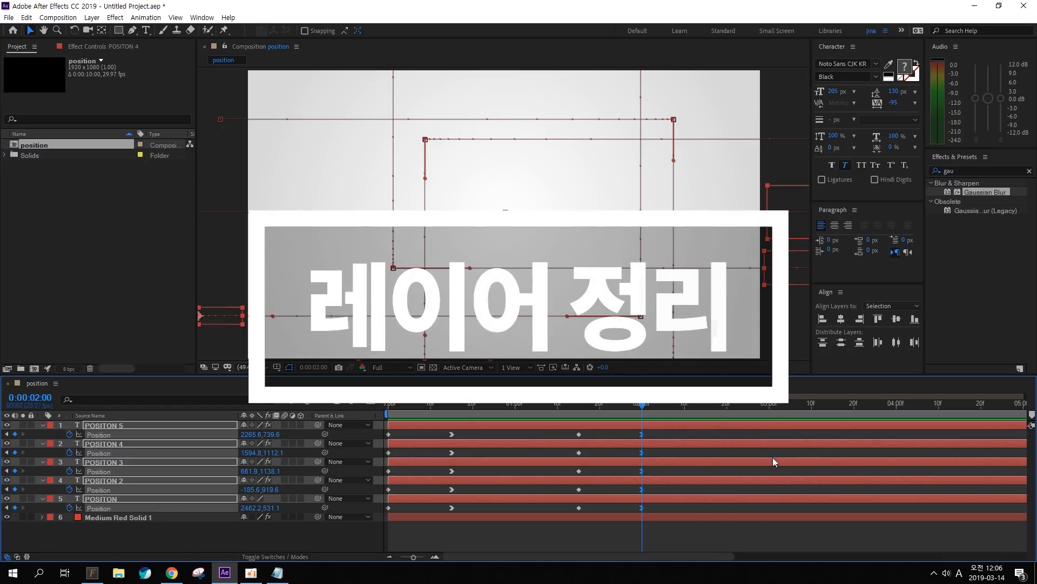
Step: Trim the ends of all five POSITON text layers to 0:00:02:00 and play back the result from the start
mouse_move(638, 407)
left_mouse_down()
mouse_move(605, 406)
mouse_move(648, 409)
left_mouse_up()
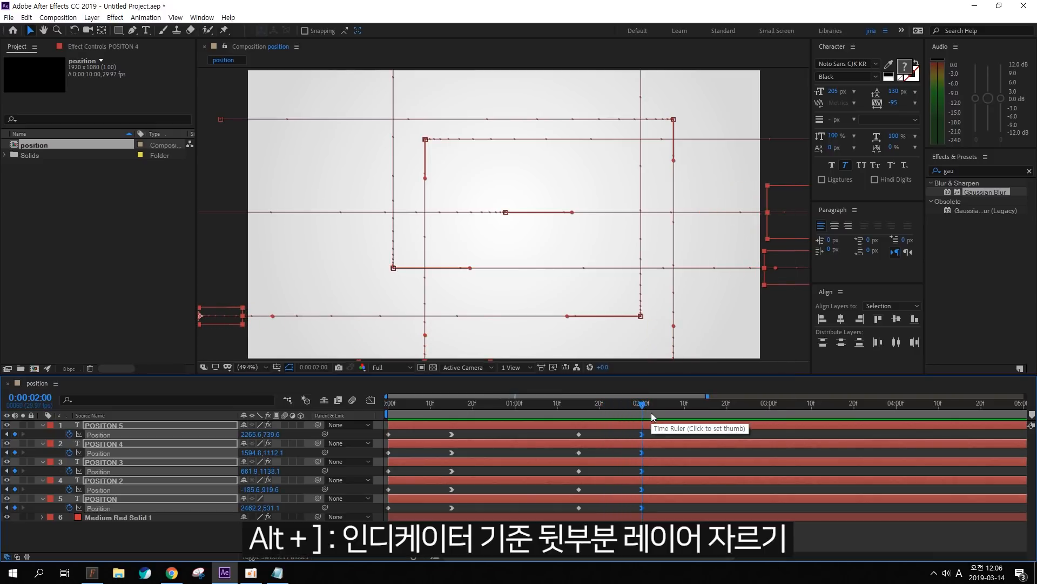
key("alt+bracketright")
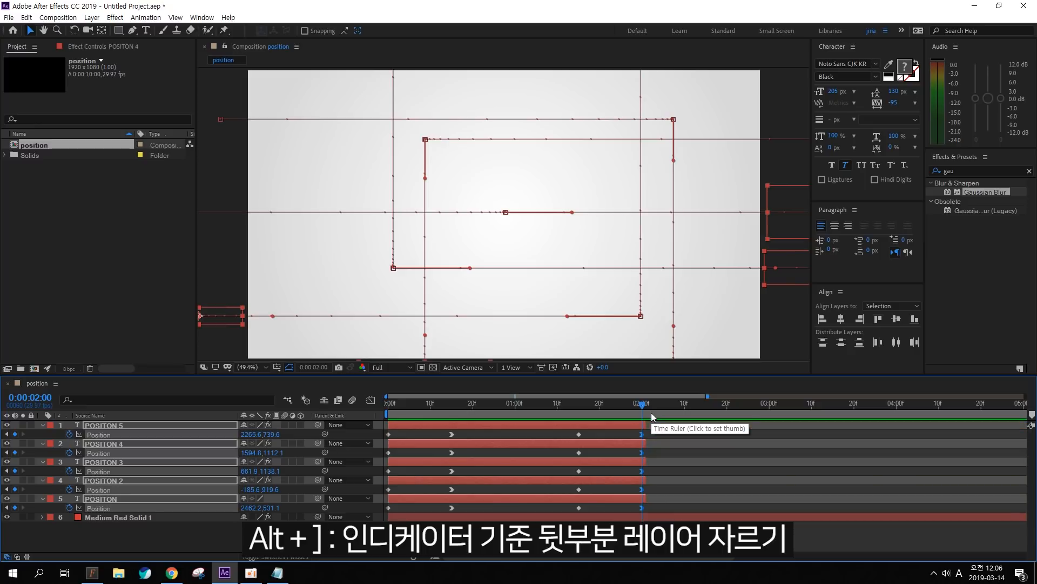
key("Home")
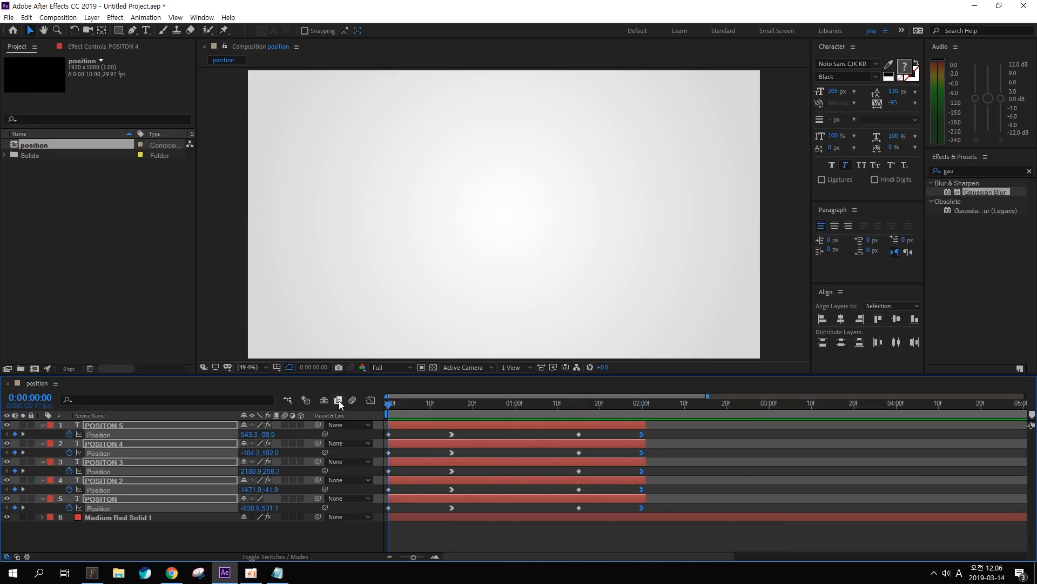
key("space")
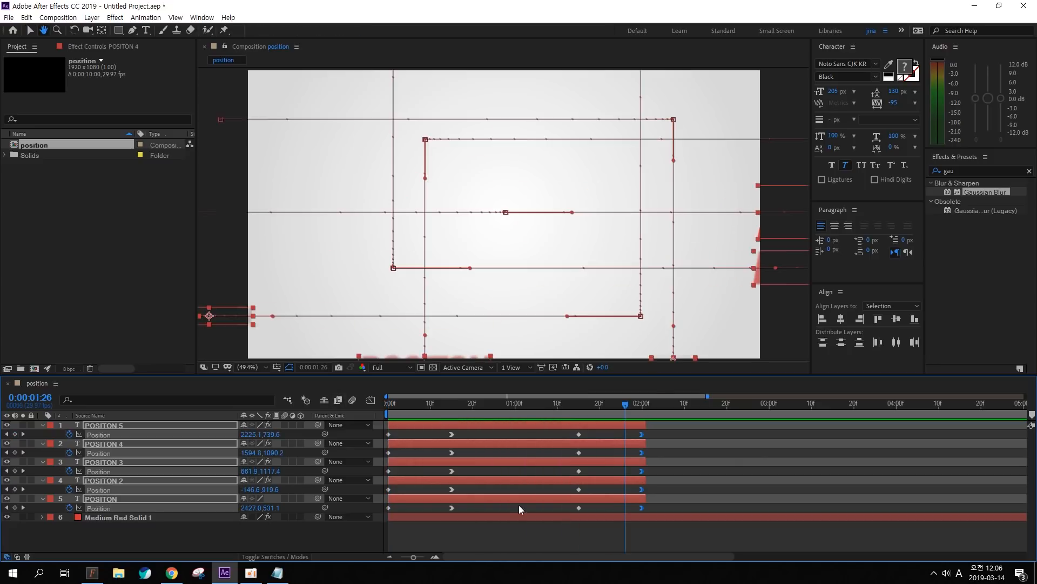
Step: Stagger the layers POSITON 2, 3, 4 and 5 upward from POSITON, each starting about 3 frames after the one below
left_click(494, 530)
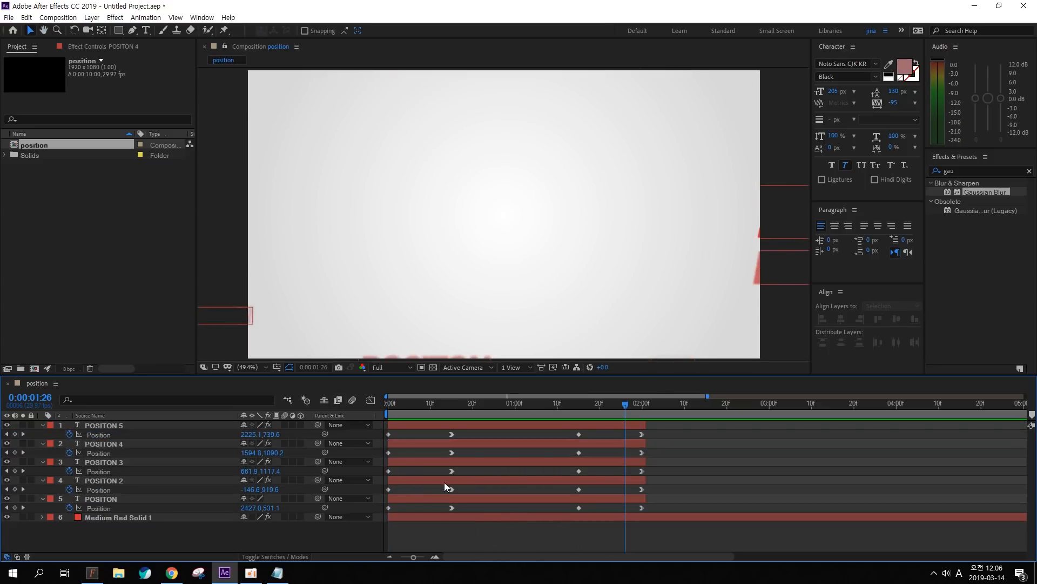
left_click(419, 498)
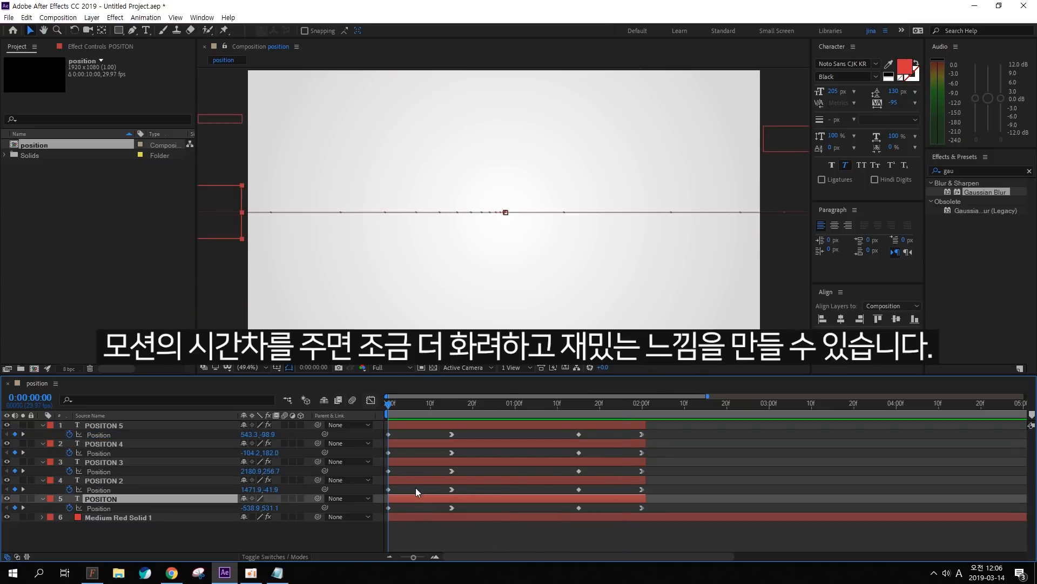
left_click_drag(403, 478, 460, 423)
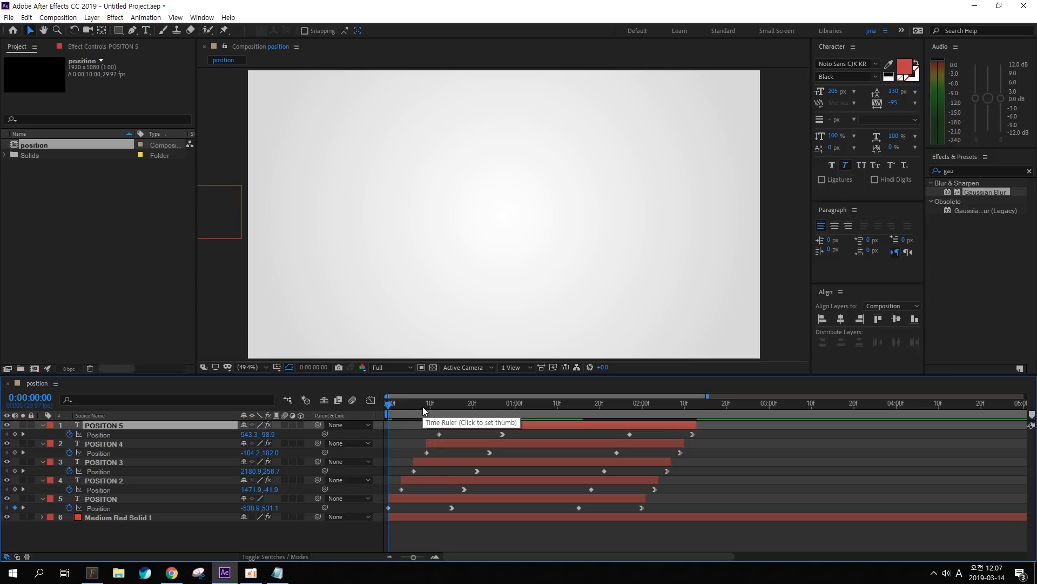
Step: Play back the staggered text animation to judge the delay between the layers
key("space")
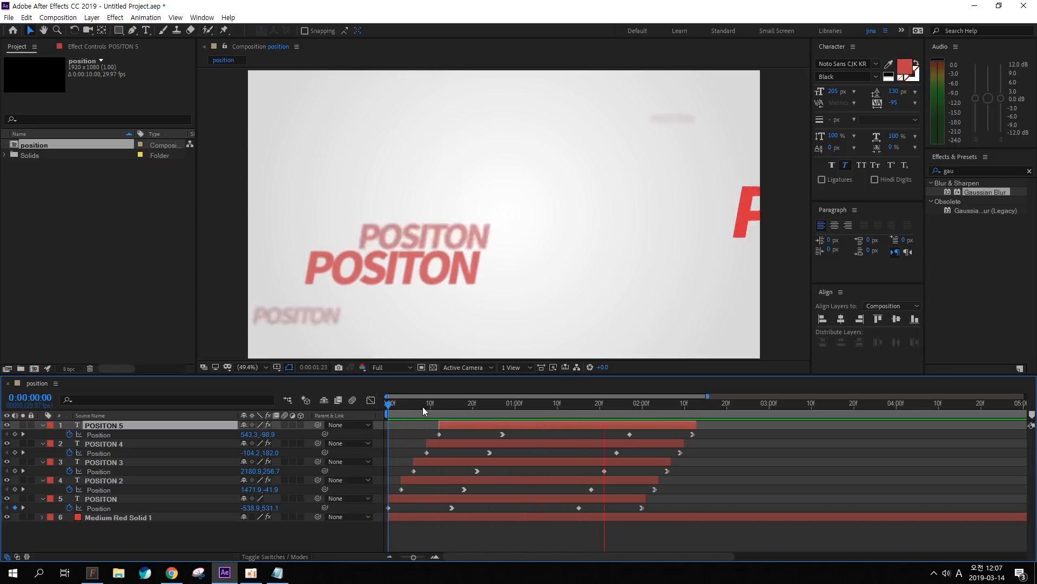
key("space")
key("space")
key("space")
key("space")
Step: Tighten the stagger so POSITON 2, 3, 4 and 5 each start about 2 frames after the layer below
left_click(473, 406)
left_click_drag(452, 409, 405, 406)
left_click(410, 470)
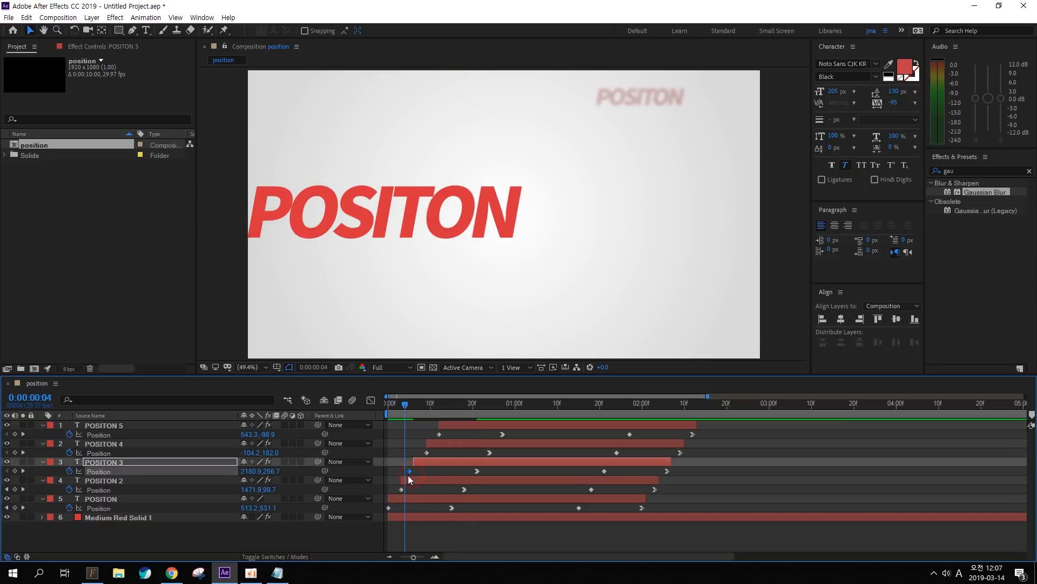
left_click_drag(420, 477, 433, 423)
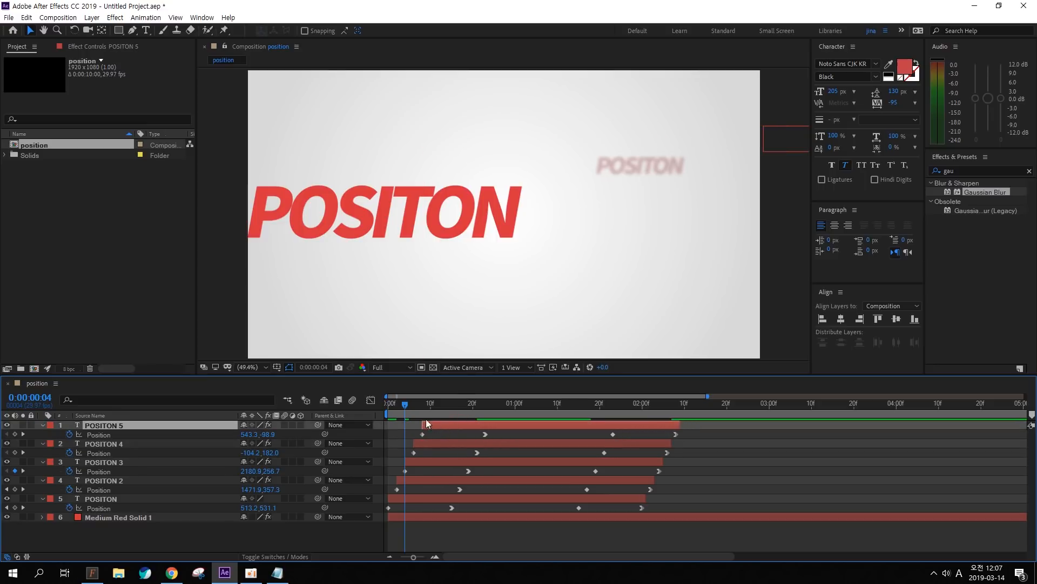
Step: Return to 0:00:00:00 and play back the animation with the tighter stagger
key("Home")
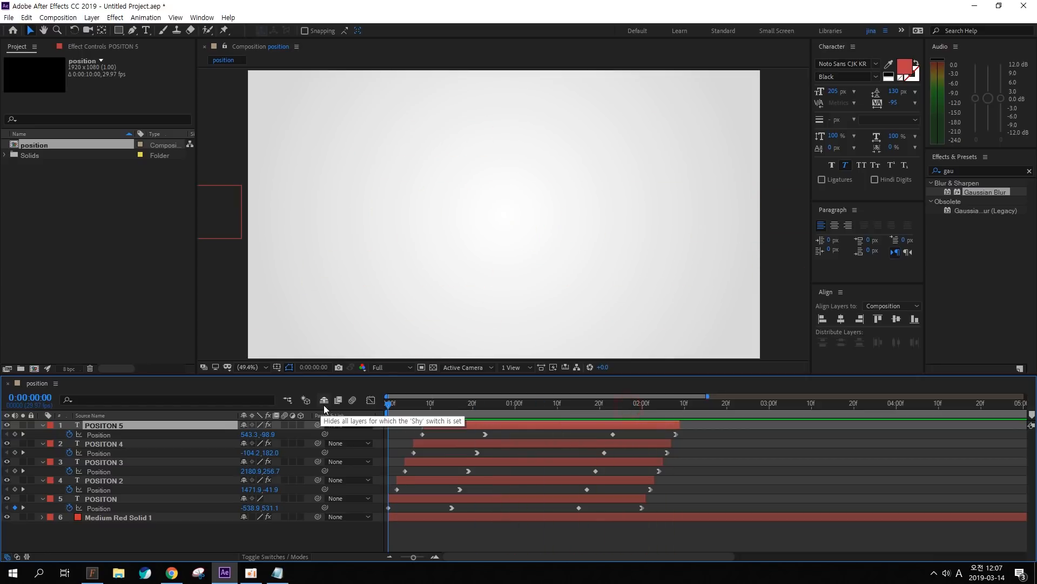
left_click_drag(480, 403, 388, 409)
key("space")
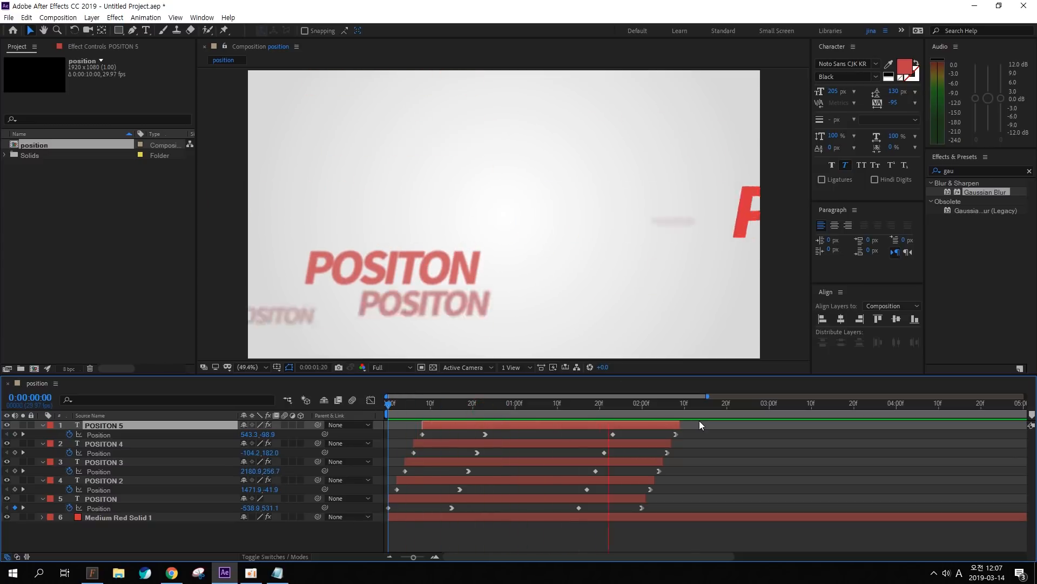
key("space")
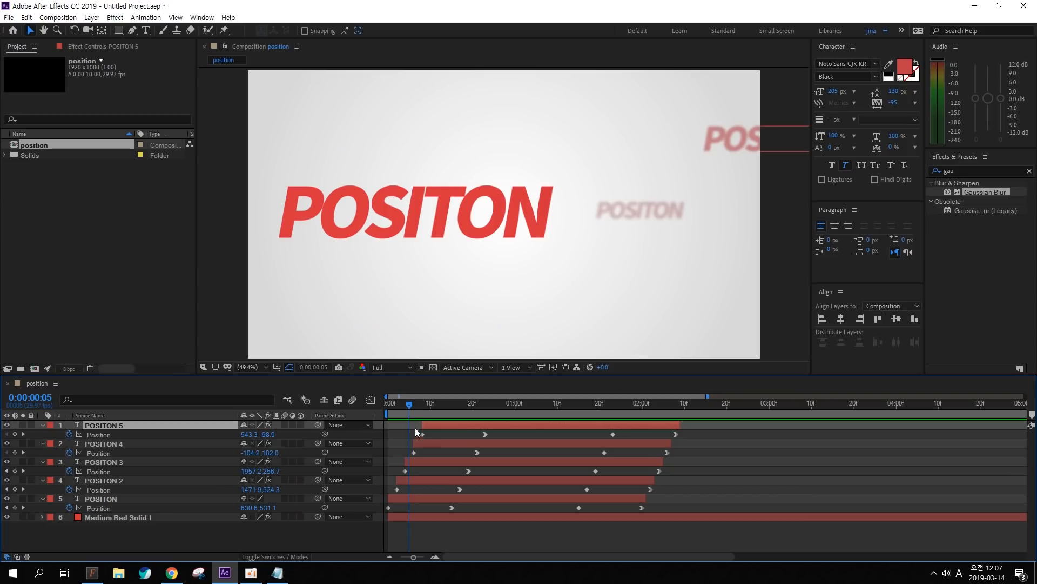
Step: At 0:00:00:04, switch on motion blur for the POSITON layer and enable motion blur for the composition
mouse_move(403, 398)
left_mouse_down()
mouse_move(377, 406)
mouse_move(404, 406)
left_mouse_up()
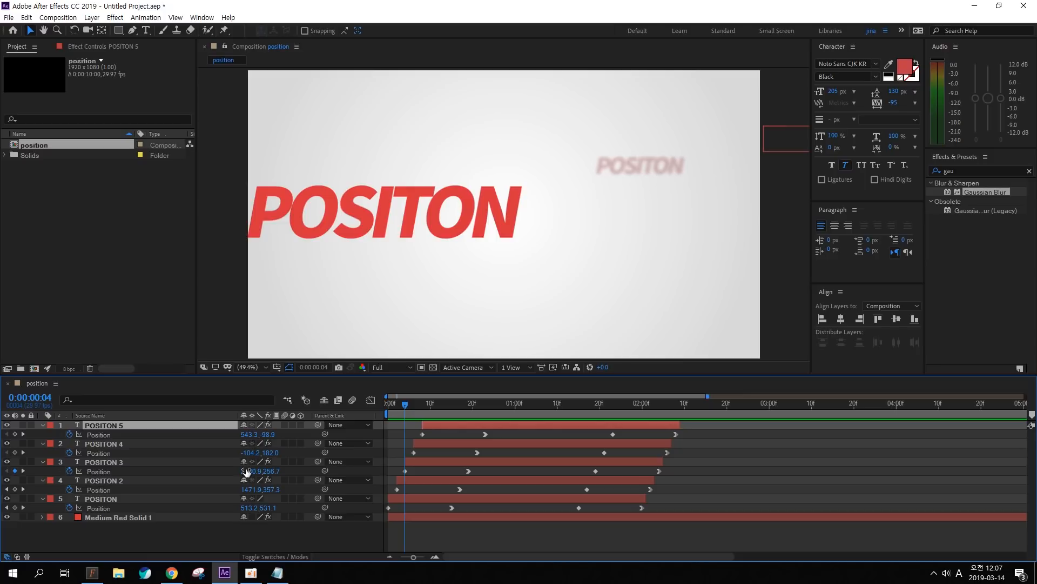
left_click(284, 498)
left_click(353, 400)
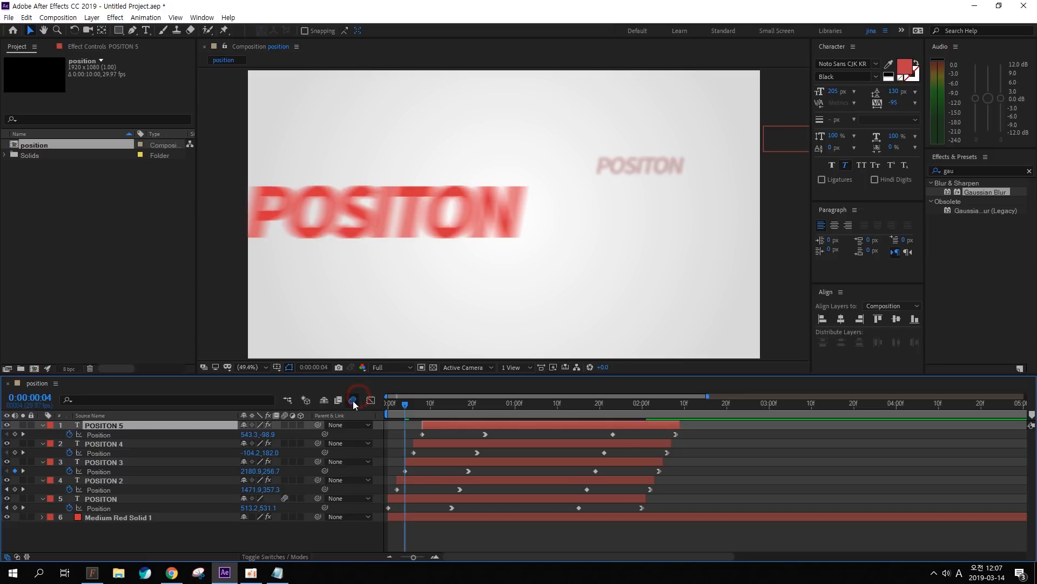
key("ctrl+2")
mouse_move(517, 259)
left_mouse_down()
mouse_move(595, 247)
mouse_move(393, 317)
left_mouse_up()
mouse_move(140, 246)
left_mouse_down()
mouse_move(143, 233)
mouse_move(173, 242)
left_mouse_up()
key("Escape")
Step: Switch off motion blur on the POSITON layer, leaving the composition's motion blur enabled
left_click(285, 498)
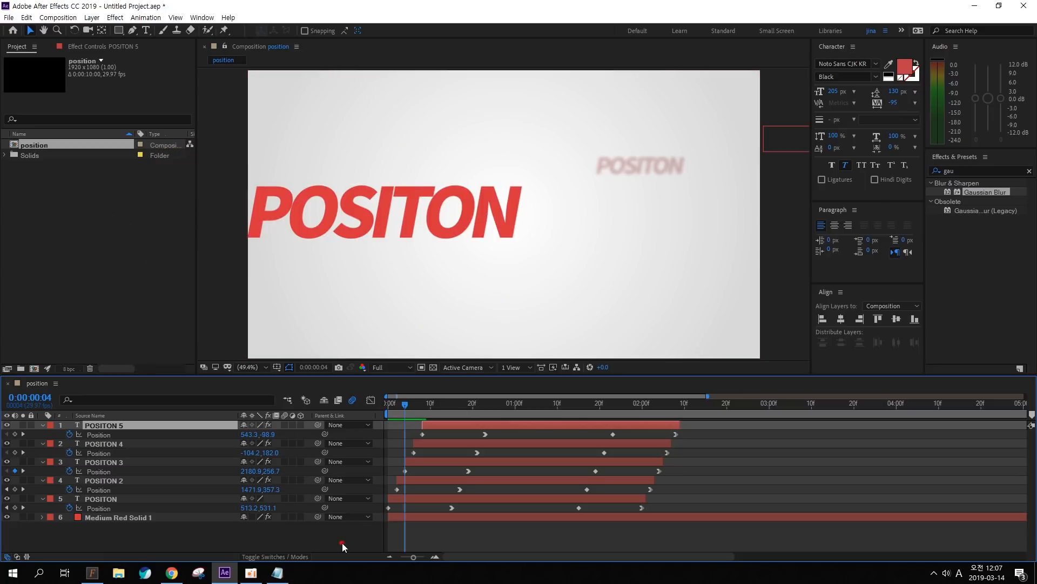
left_click(346, 541)
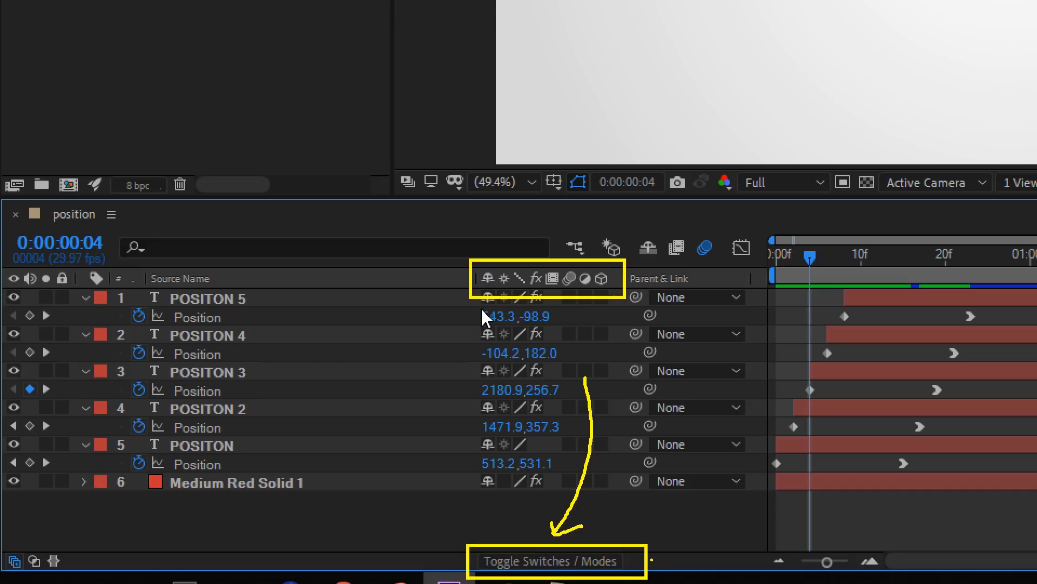
Step: Select all five POSITON text layers and switch on motion blur for them
left_click(238, 454)
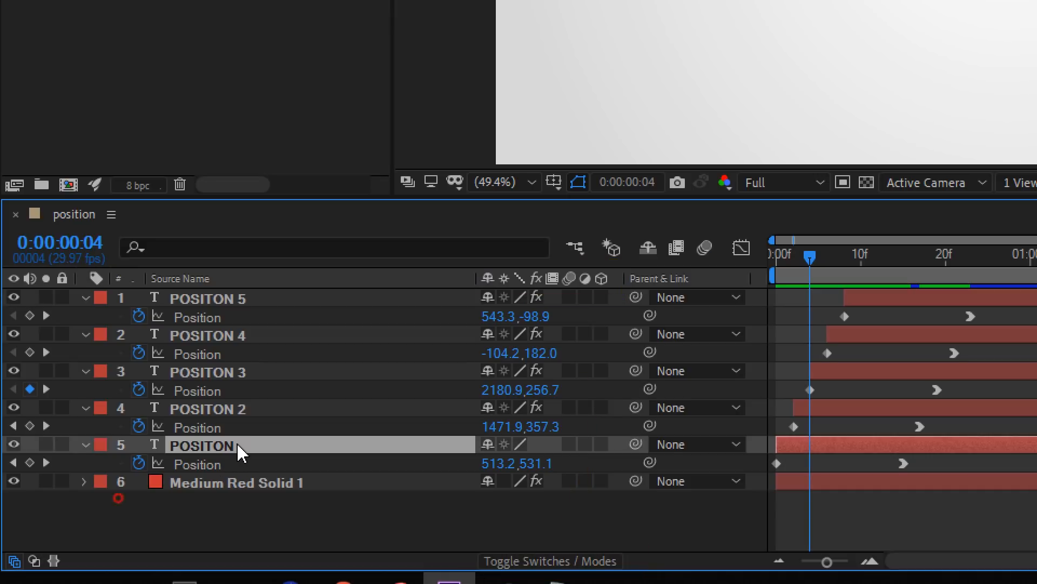
left_click(246, 416, "shift")
left_click(252, 376, "shift")
left_click(250, 338, "shift")
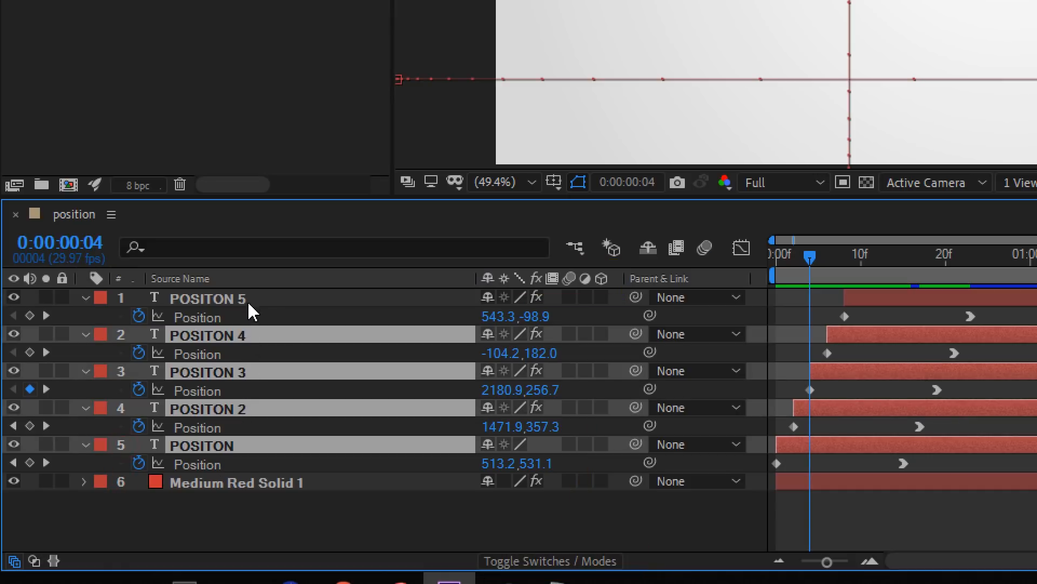
left_click(253, 300, "shift")
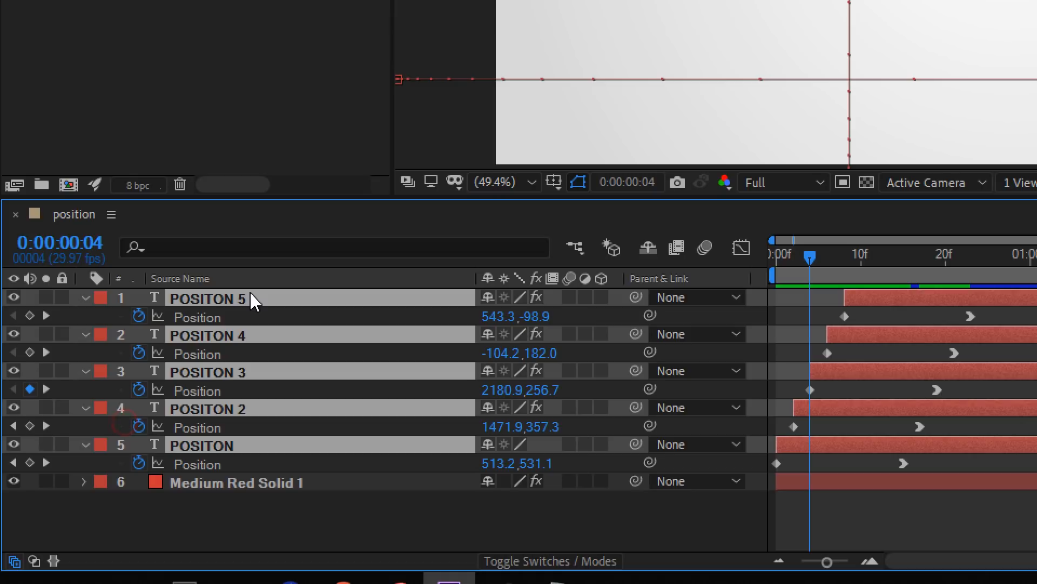
left_click(569, 297)
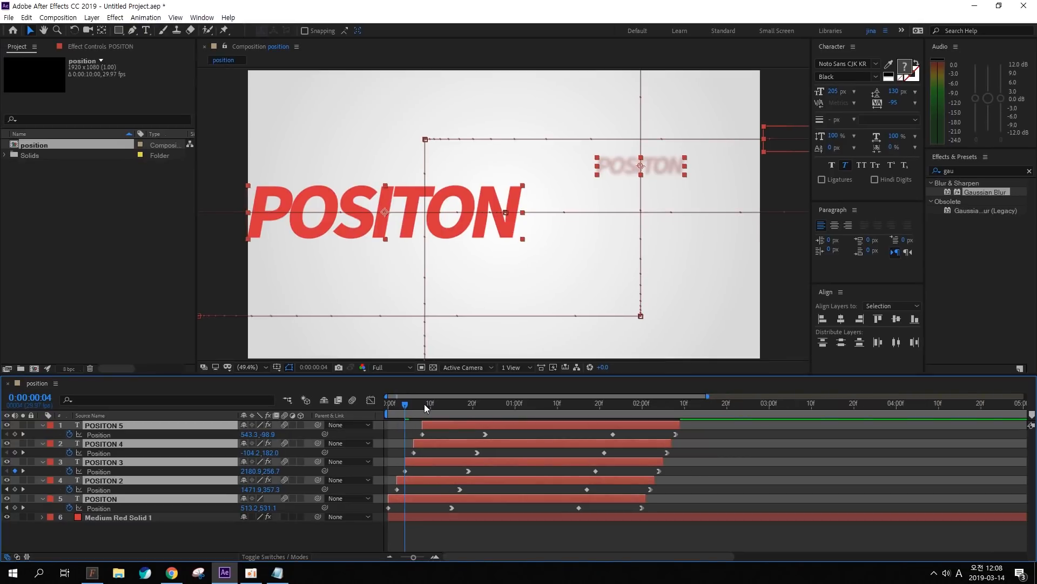
Step: Enable motion blur for the composition, check the moving texts around 0:00:00:06, deselect the layers and return to 0:00:00:00
mouse_move(425, 408)
left_mouse_down()
mouse_move(388, 406)
mouse_move(439, 406)
left_mouse_up()
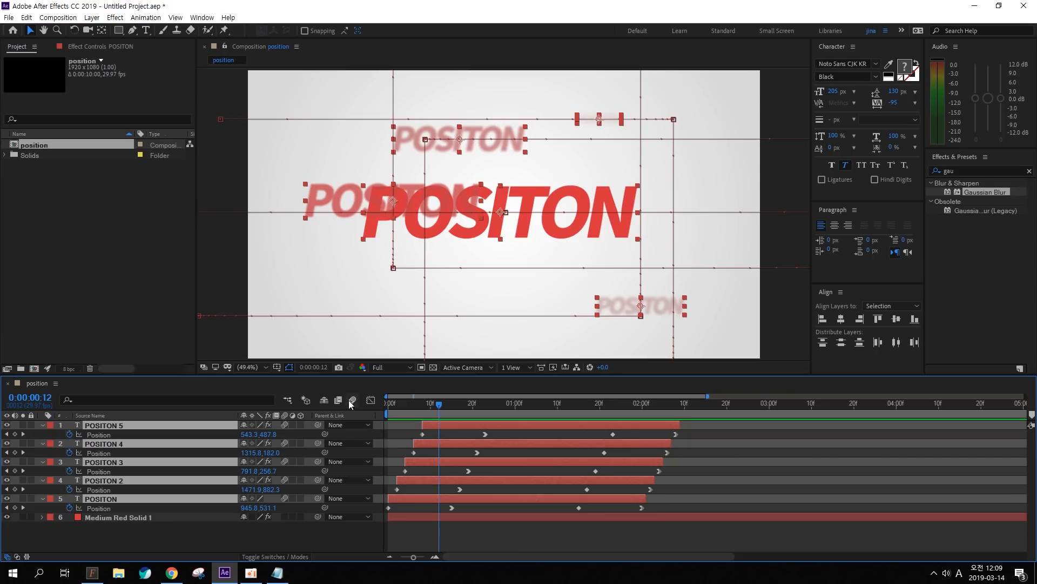
left_click(352, 400)
left_click_drag(433, 404, 413, 404)
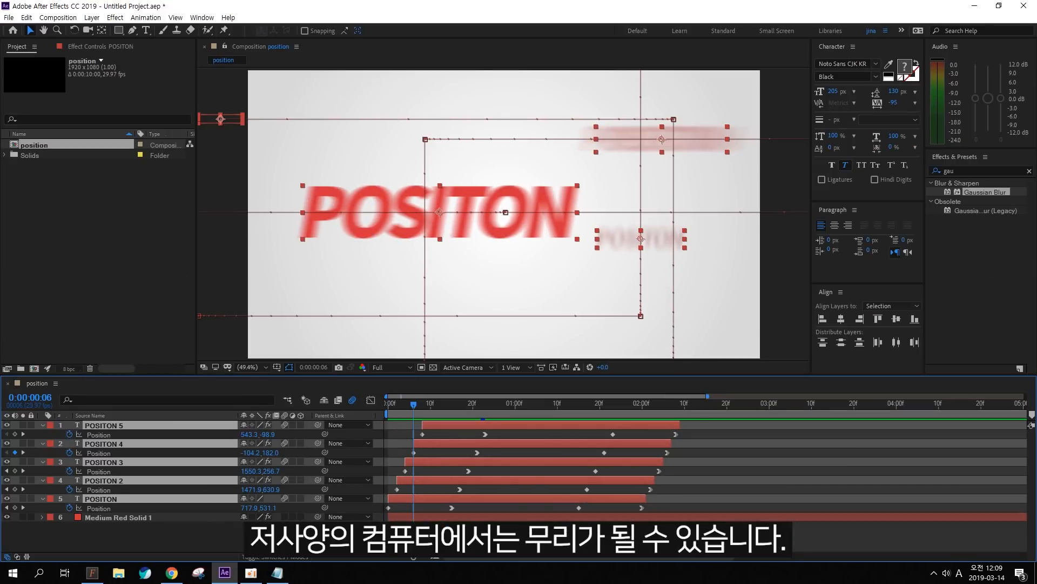
left_click(406, 543)
left_click_drag(412, 404, 393, 403)
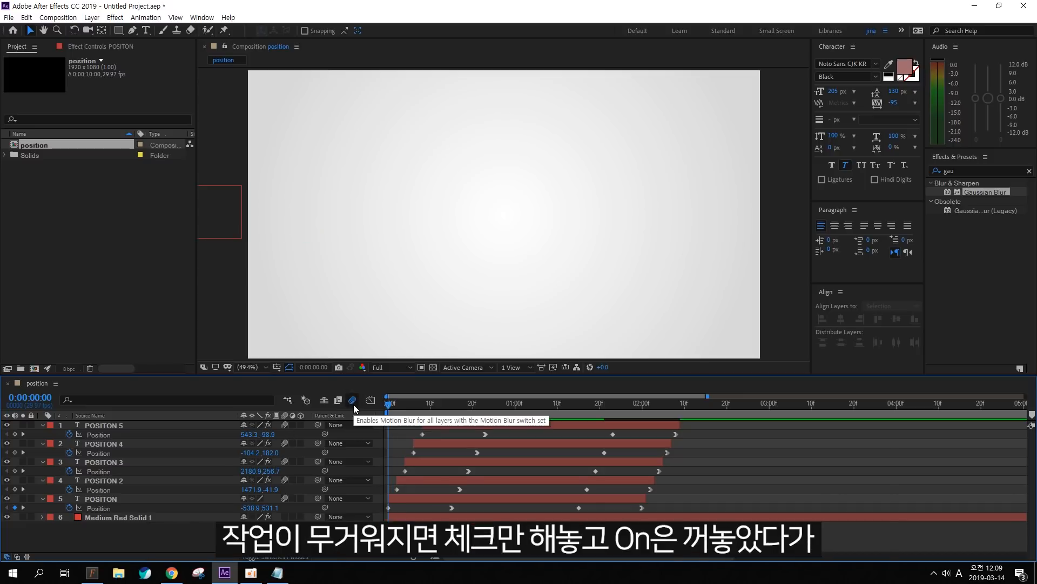
Step: Turn the composition's motion blur off and back on, and play back the blurred animation
left_click(354, 404)
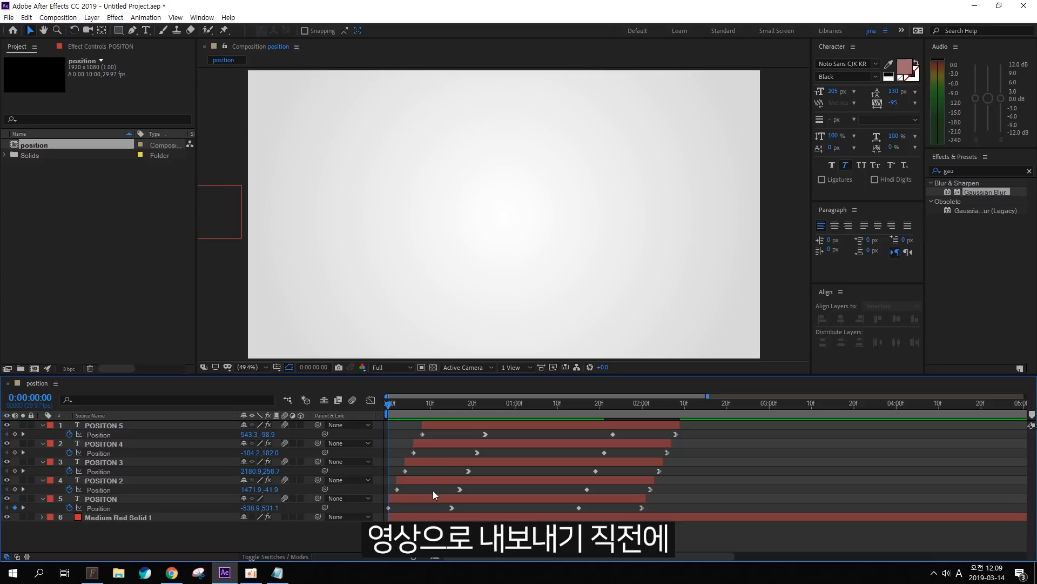
left_click(352, 399)
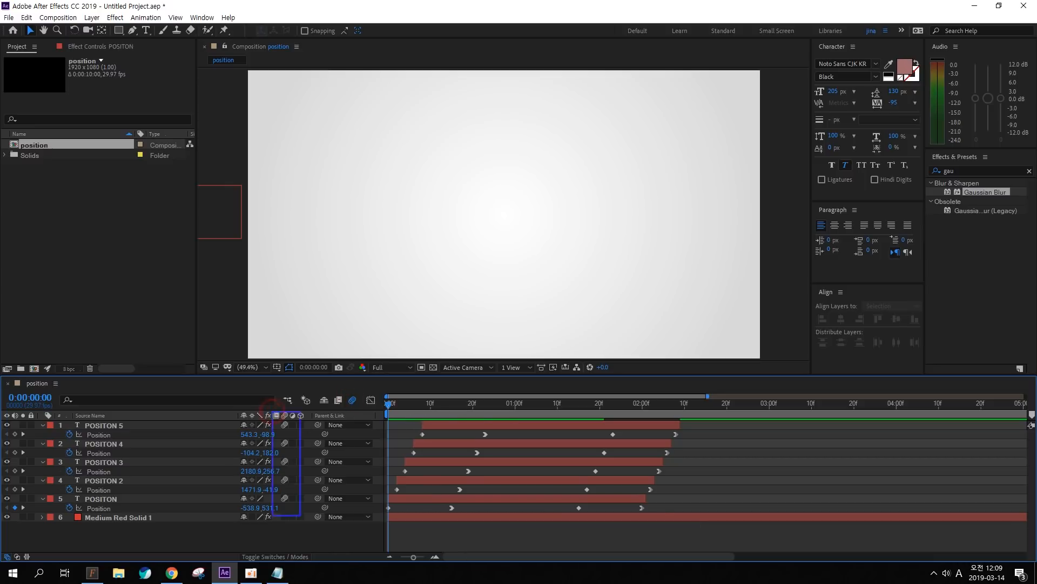
key("space")
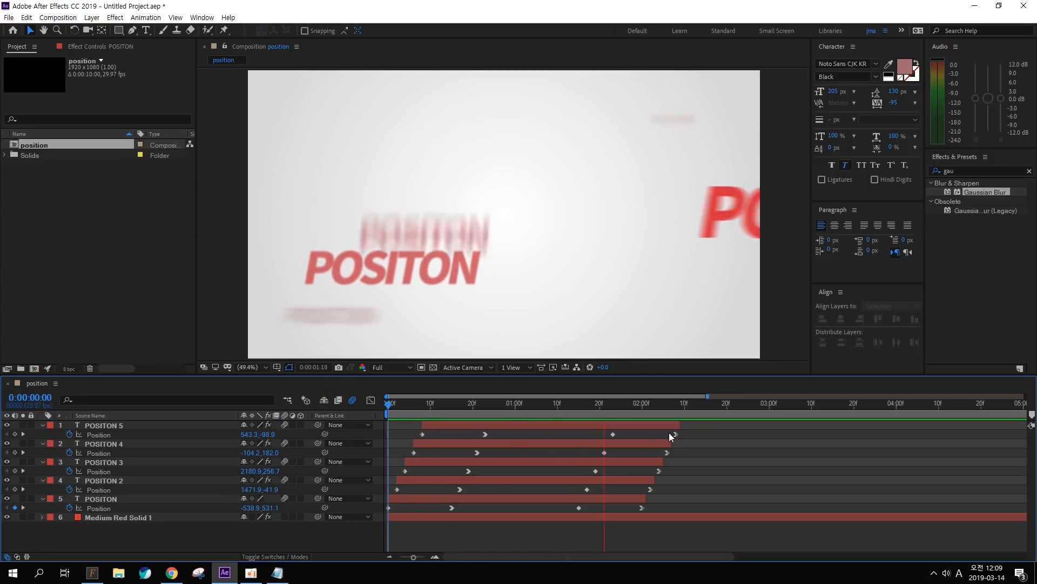
key("space")
key("space")
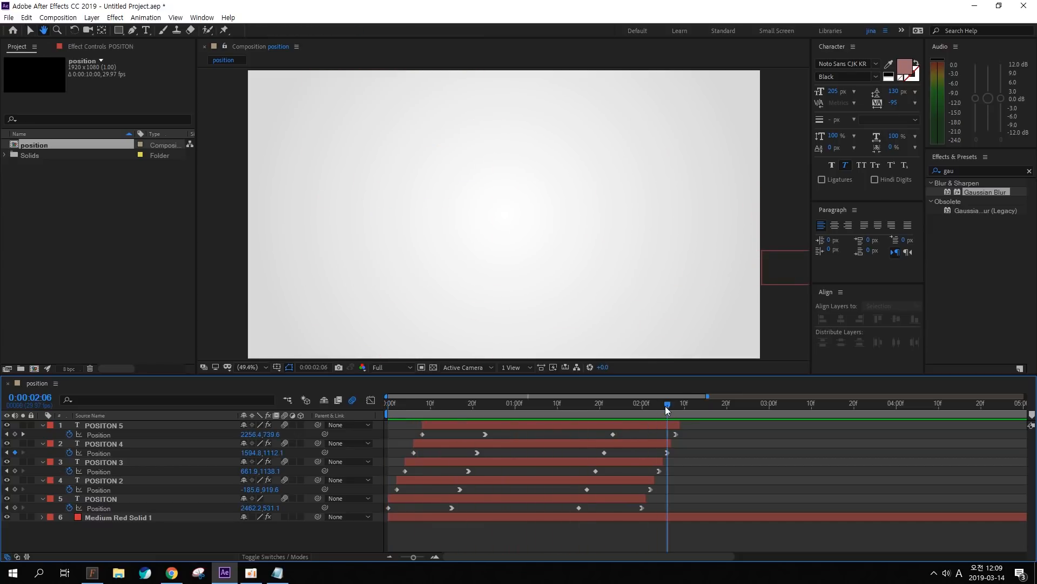
Step: Locate the end of the animation by moving the current time to POSITON 5's last Position keyframe at 0:00:02:08
left_click(602, 426)
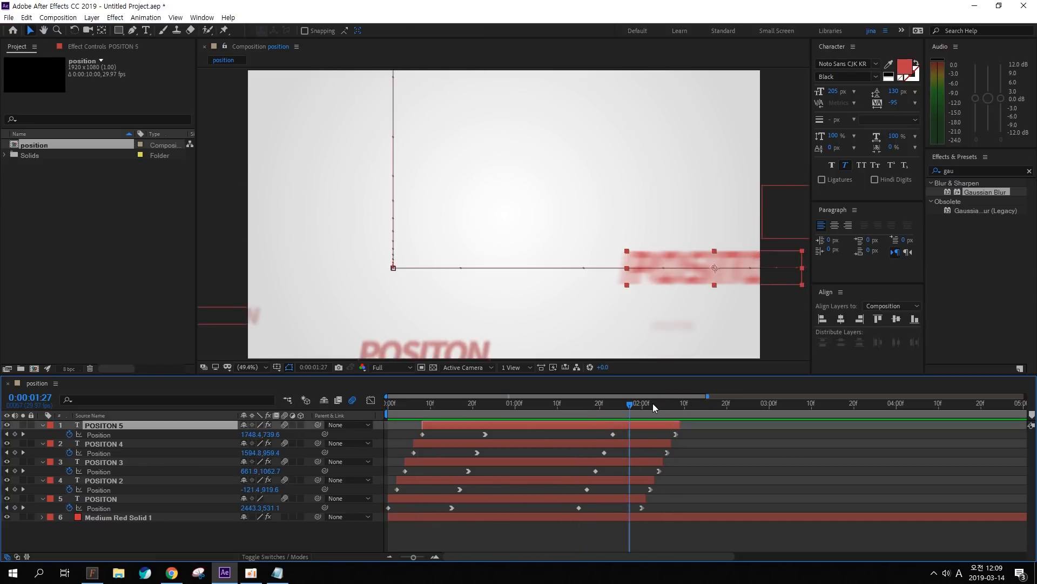
left_click_drag(653, 403, 675, 403)
left_click_drag(689, 468, 847, 365)
left_click_drag(765, 342, 845, 497)
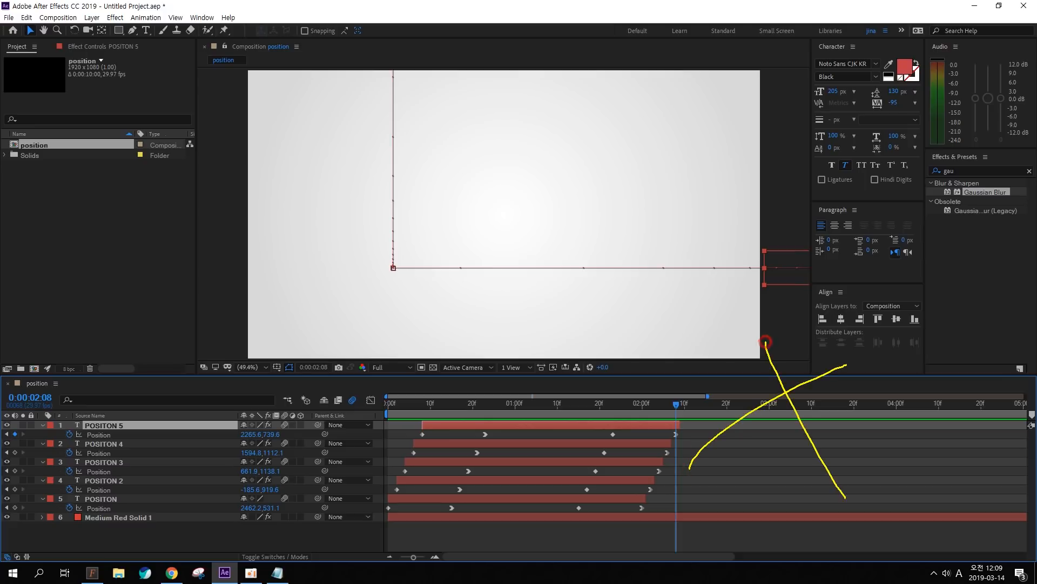
key("Escape")
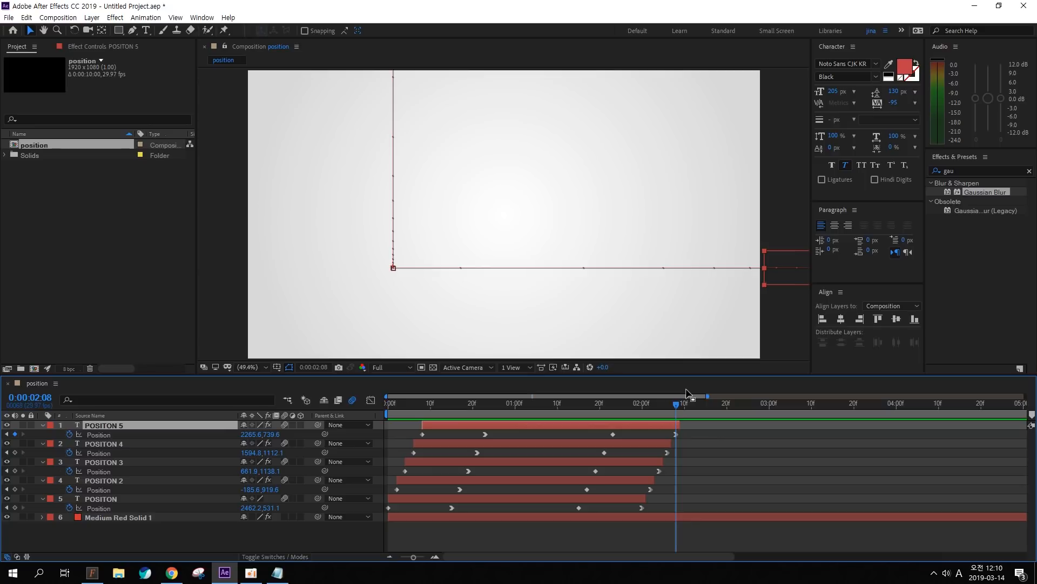
left_click_drag(675, 405, 655, 404)
left_click(673, 431)
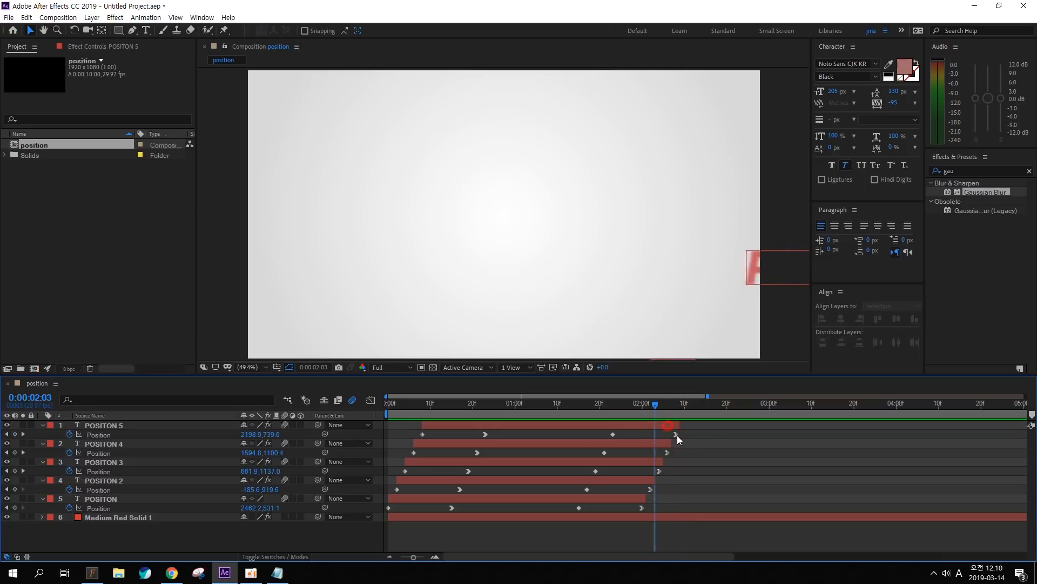
left_click_drag(656, 407, 676, 406)
mouse_move(683, 443)
left_mouse_down()
mouse_move(670, 421)
mouse_move(456, 304)
mouse_move(108, 309)
mouse_move(9, 378)
mouse_move(22, 422)
mouse_move(68, 363)
mouse_move(5, 374)
left_mouse_up()
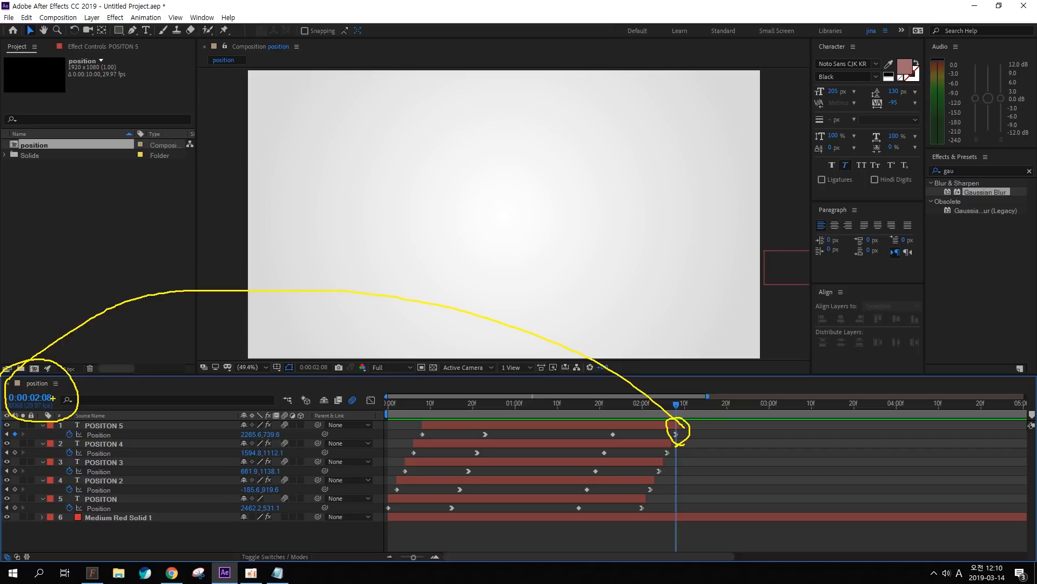
Step: Shorten the position composition by setting its duration to 0:00:02:08
key("ctrl+k")
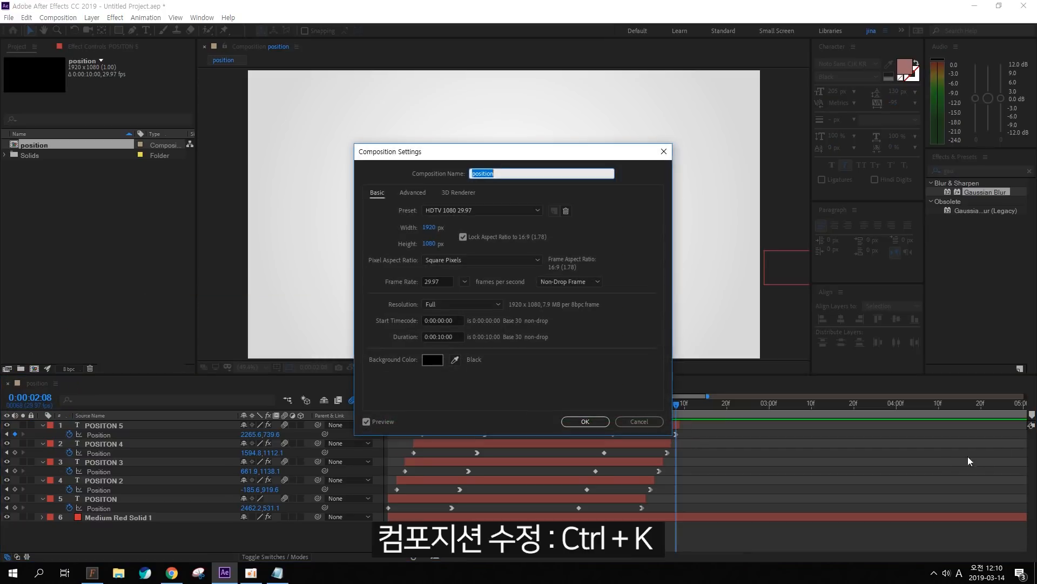
left_click(440, 337)
type("0208")
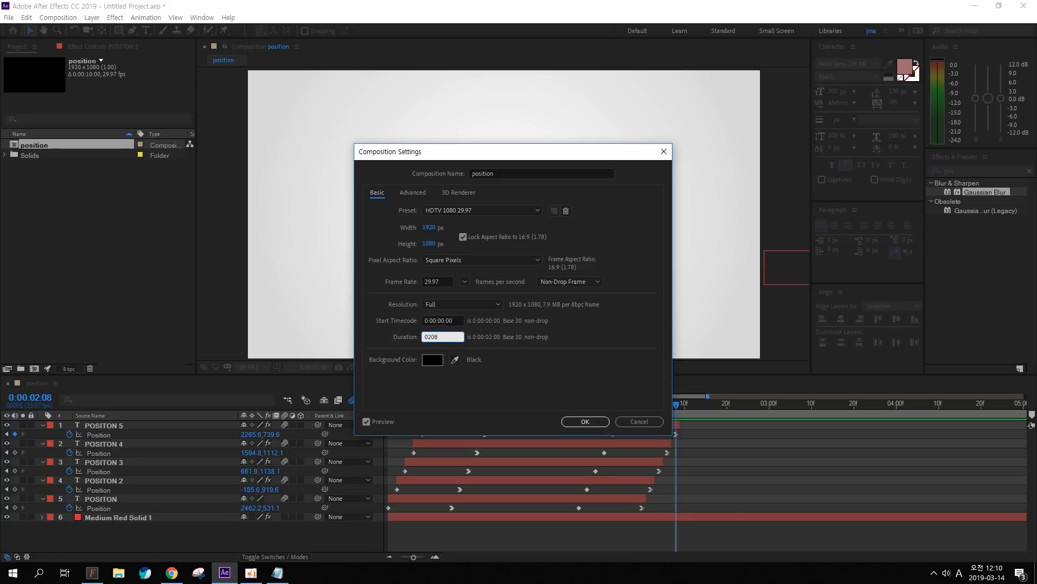
key("Return")
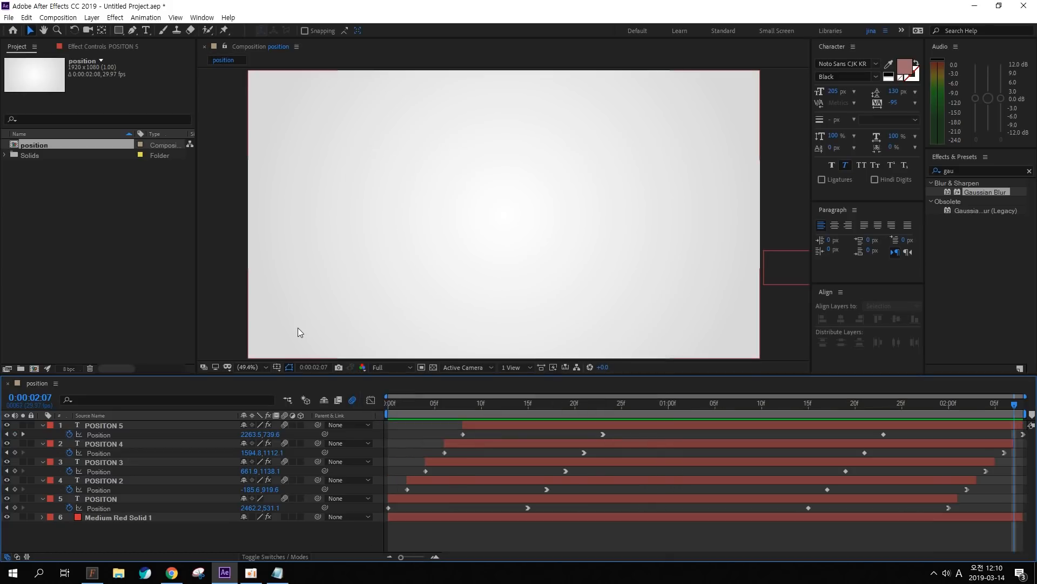
Step: Play back the shortened composition and stop at 0:00:01:03 to examine the arrangement of the five texts
key("space")
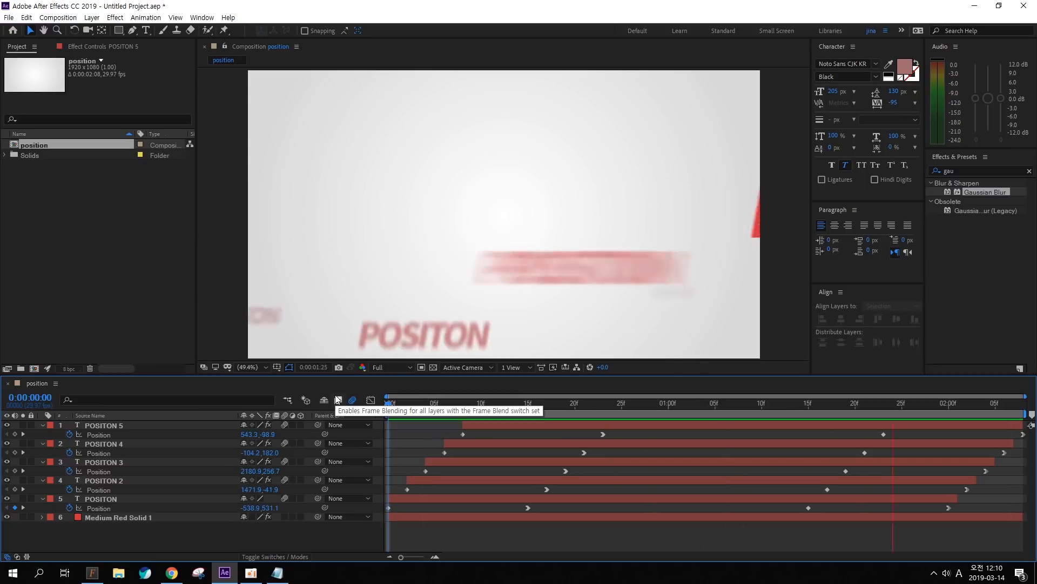
key("space")
key("ctrl+2")
left_click_drag(192, 212, 271, 194)
left_click_drag(259, 182, 269, 206)
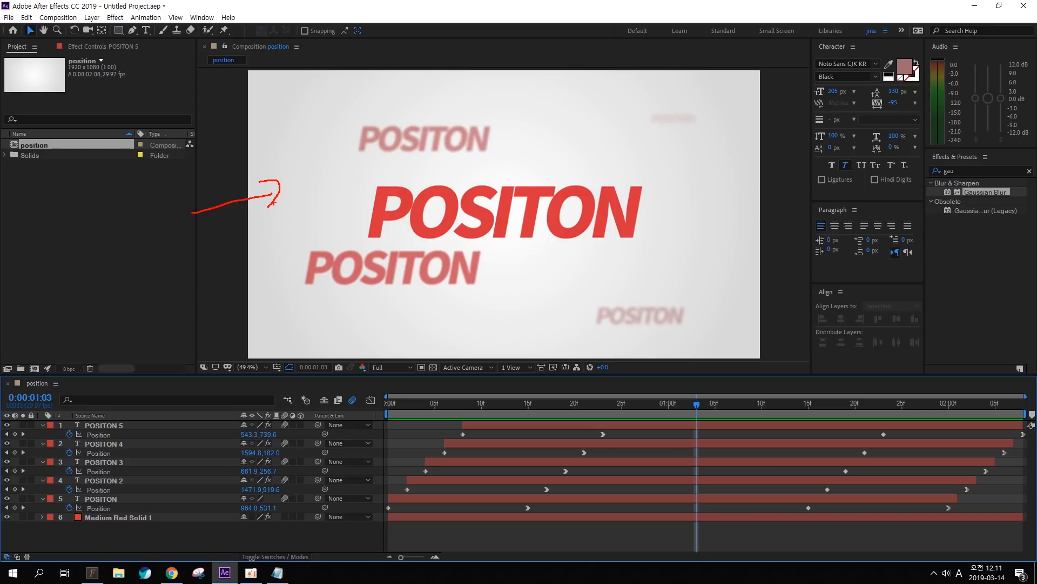
left_click_drag(372, 255, 470, 322)
key("Escape")
Step: Inspect the frame at 0:00:00:17, return to 0:00:00:00 and play back the animation from the start
left_click(546, 404)
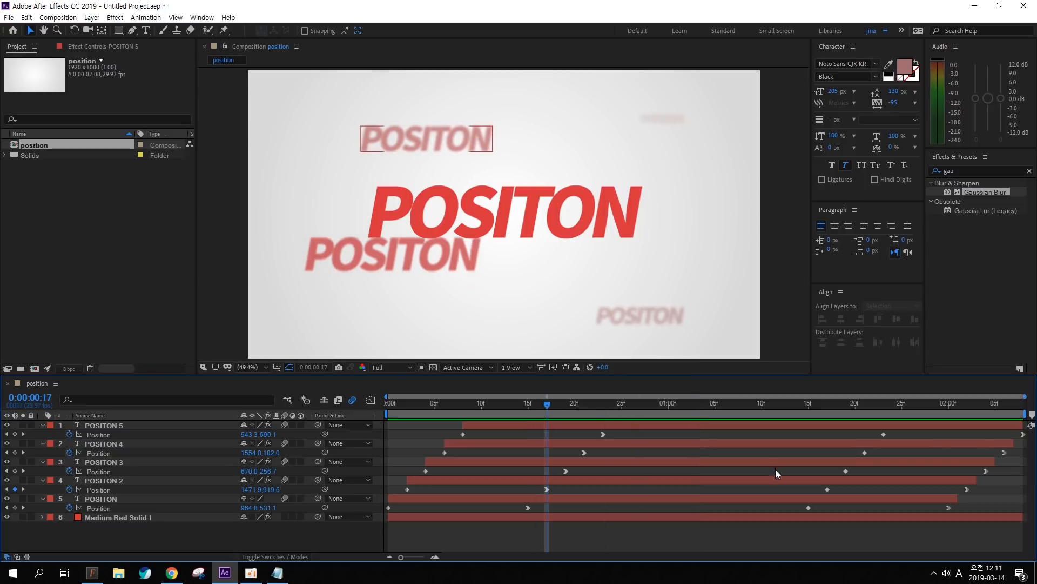
mouse_move(786, 398)
left_mouse_down()
mouse_move(913, 546)
mouse_move(956, 378)
left_mouse_up()
key("Escape")
left_click(668, 427)
left_click_drag(528, 405, 387, 405)
key("space")
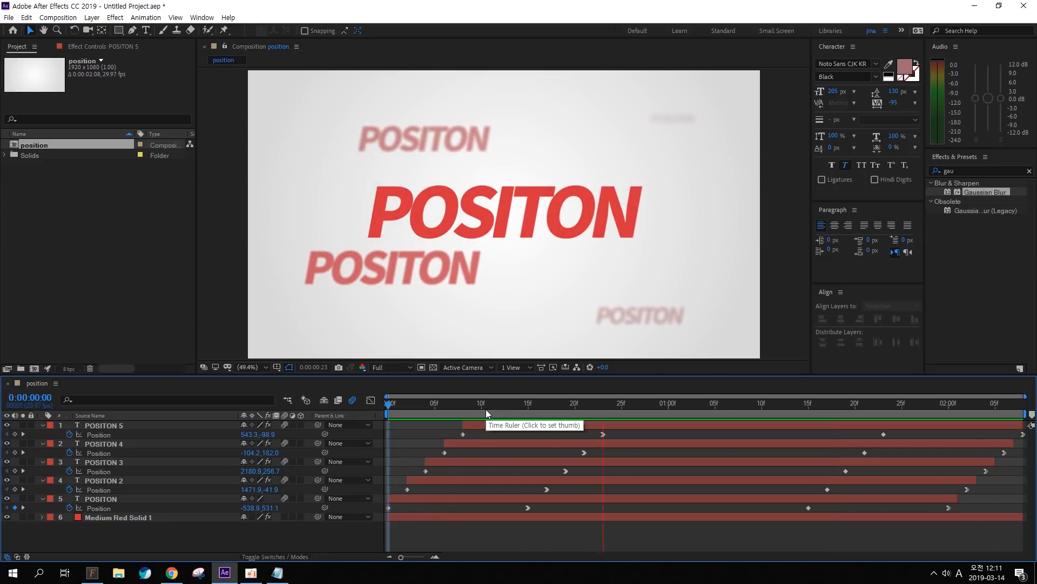